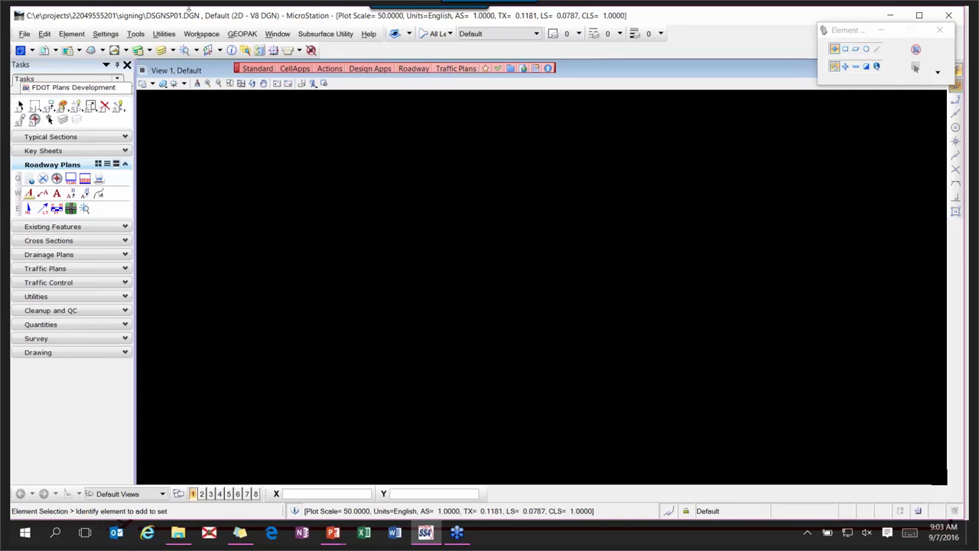
- Locate Plan/Profile Sheet Composition among the GEOPAK Road plans preparation tools, then close the Road toolbox
left_click(243, 35)
mouse_move(245, 49)
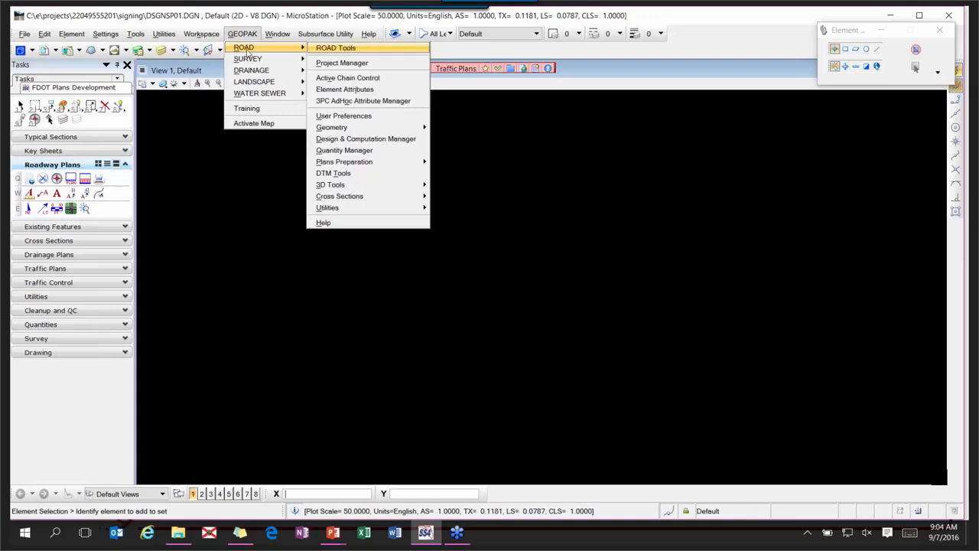
mouse_move(364, 168)
left_click(341, 48)
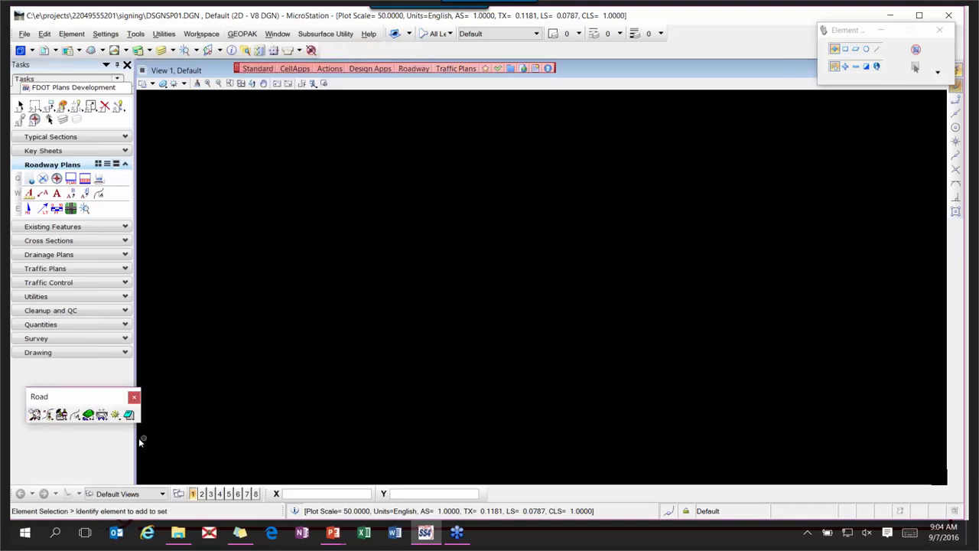
left_click_drag(72, 400, 424, 159)
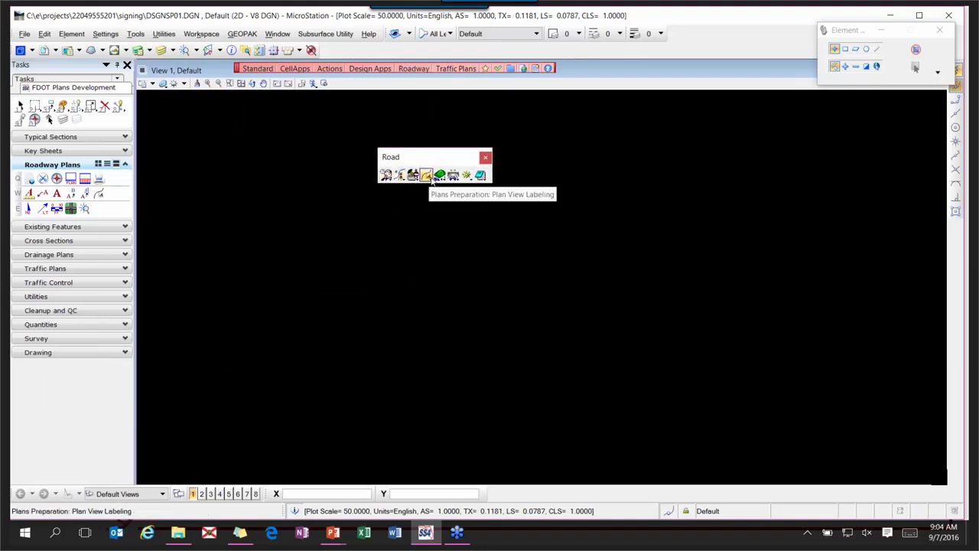
left_click(432, 180)
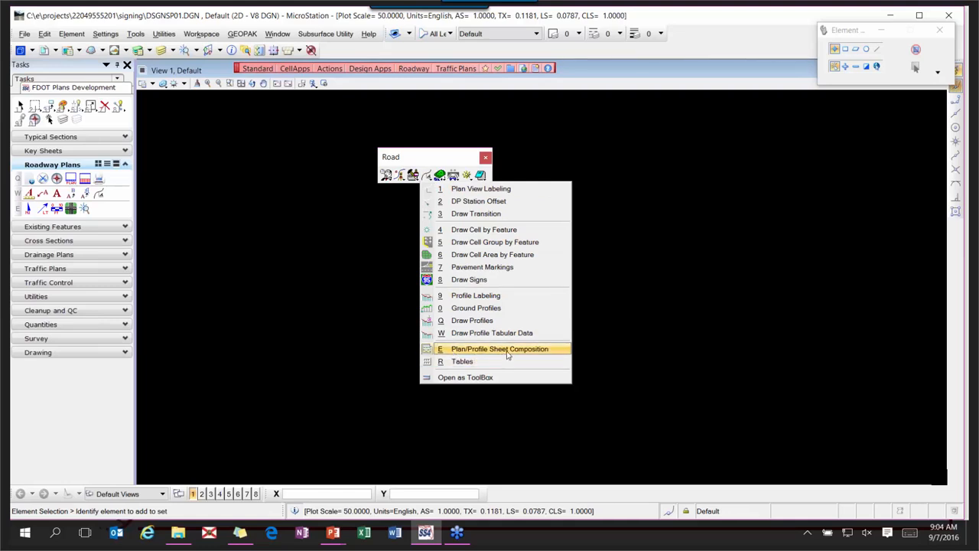
left_click(507, 351)
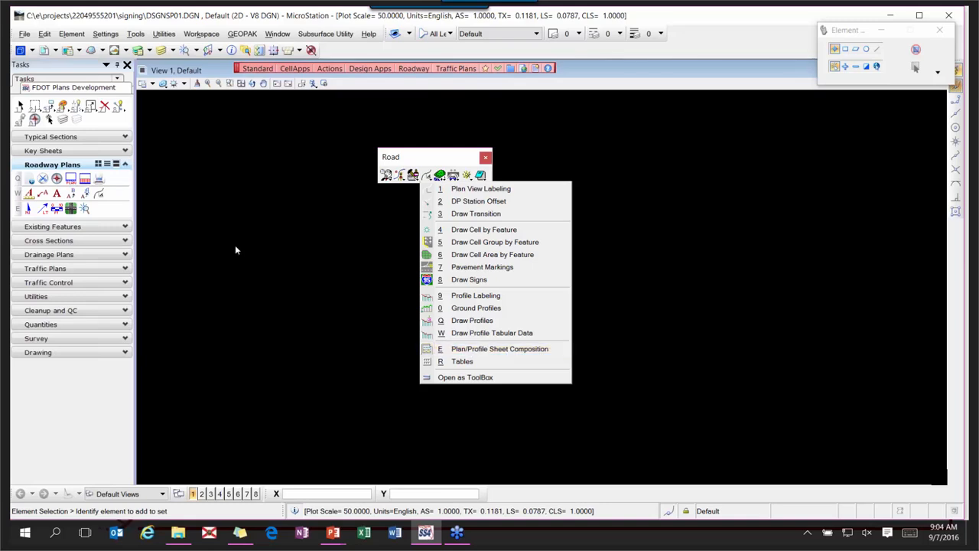
left_click_drag(407, 159, 567, 291)
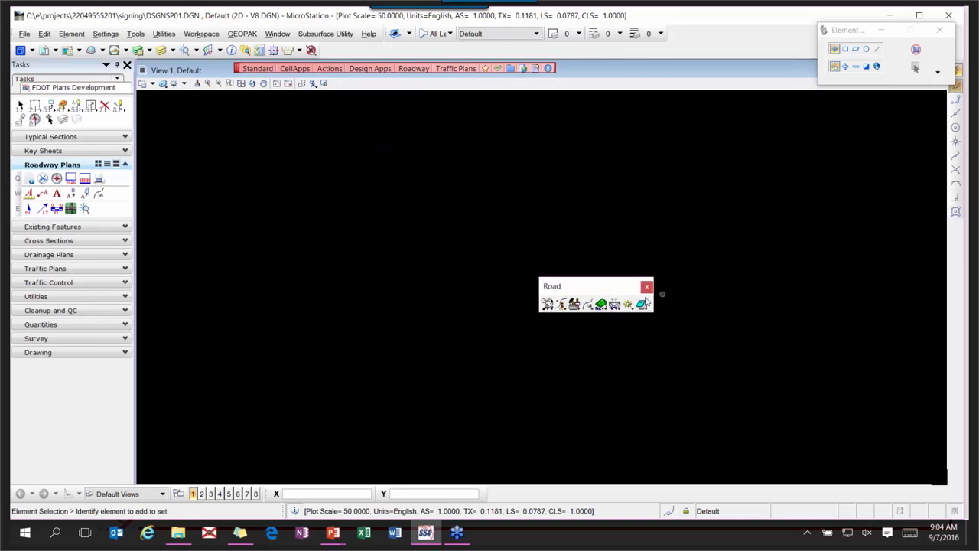
left_click(647, 289)
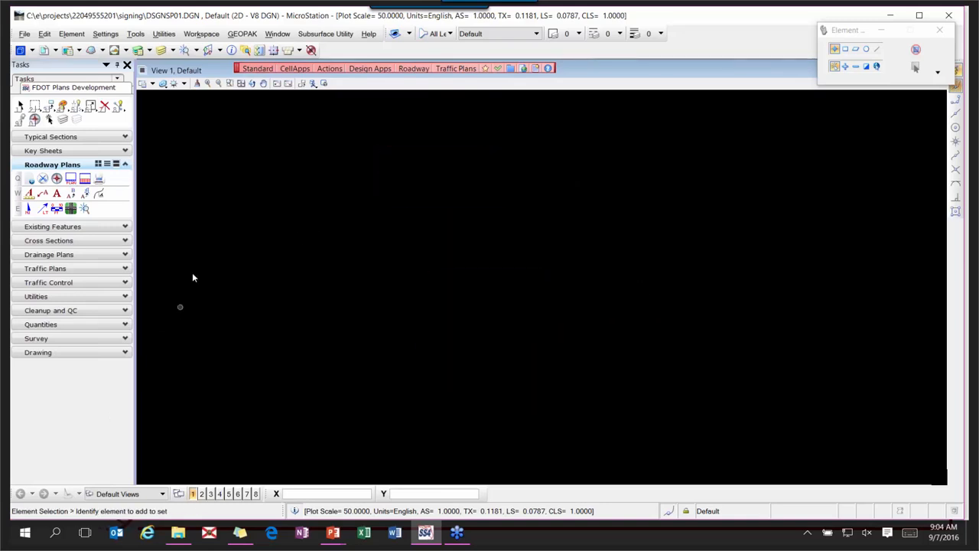
- Start the Clip Plan Sheets tool from the Roadway Plans tasks
left_click(46, 268)
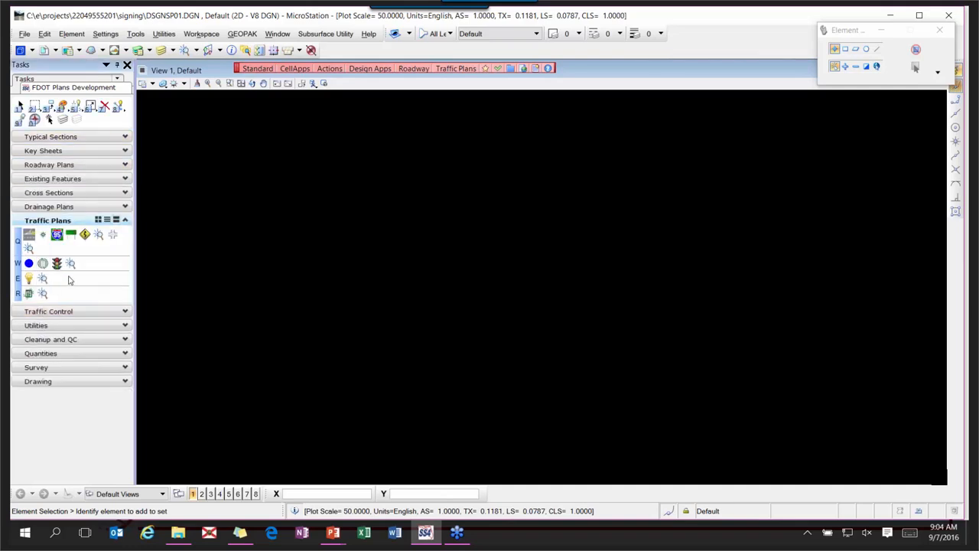
left_click(50, 166)
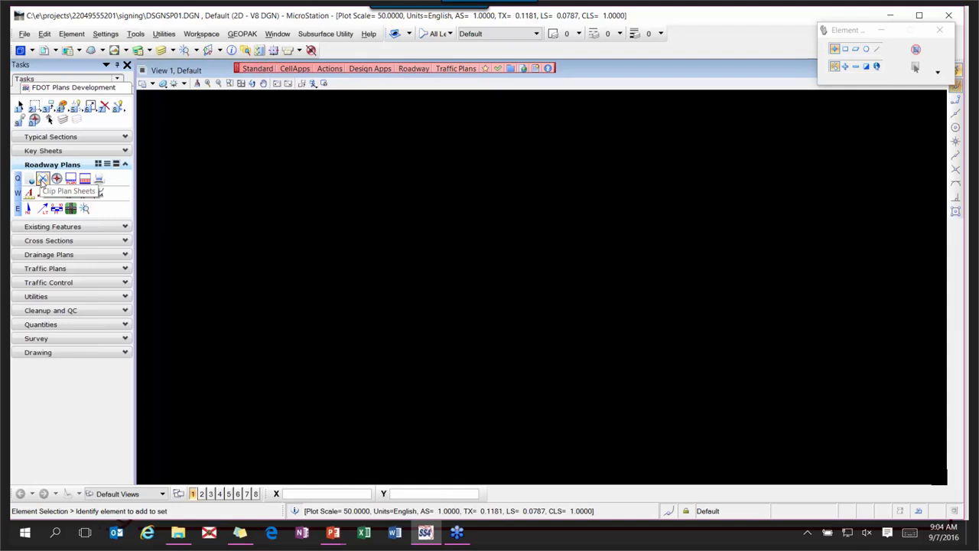
left_click(42, 179)
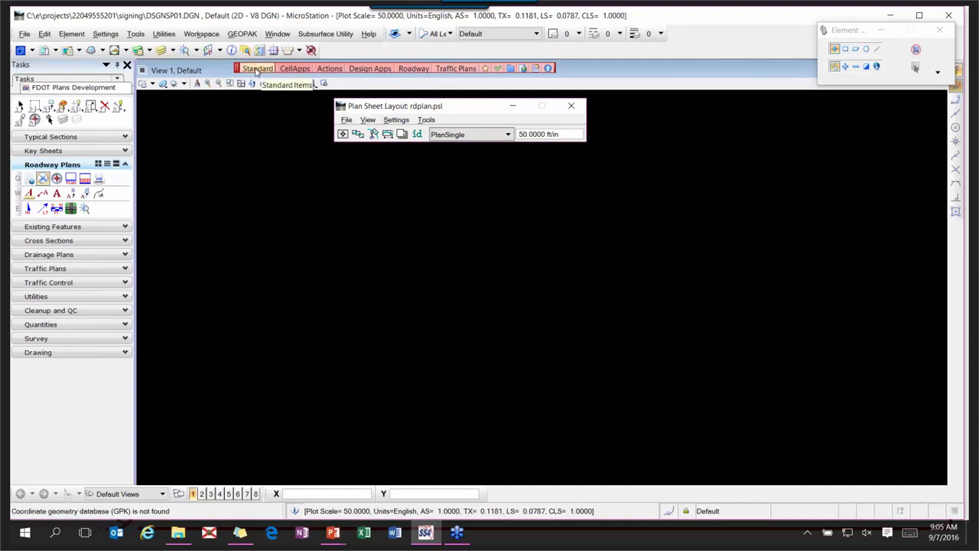
- Open the design file BDPLSP01.DGN from the signing folder
left_click(26, 36)
left_click(42, 60)
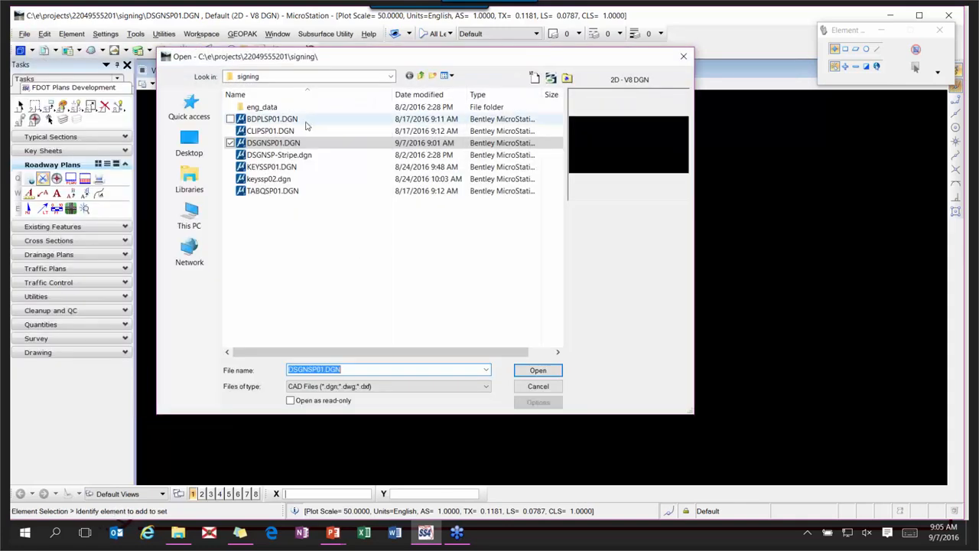
left_click(286, 120)
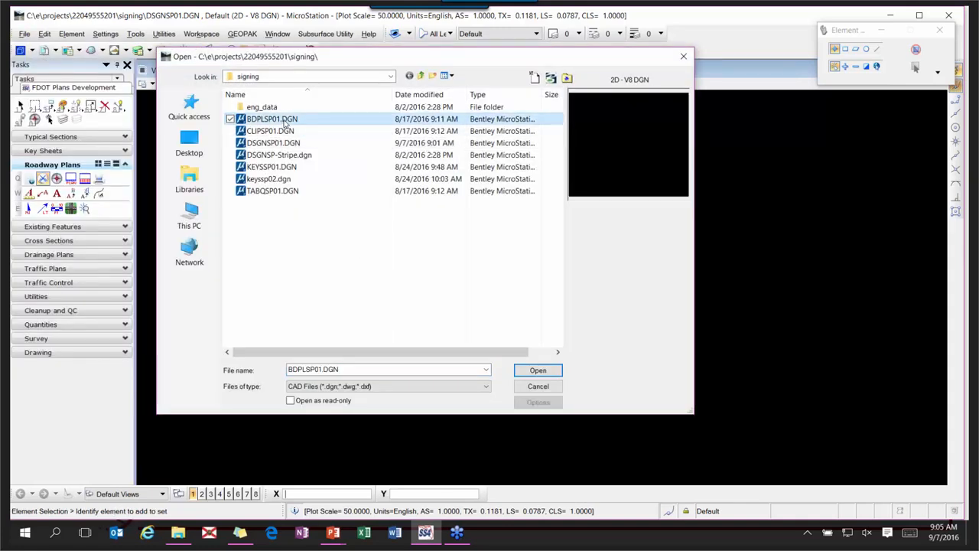
double_click(277, 120)
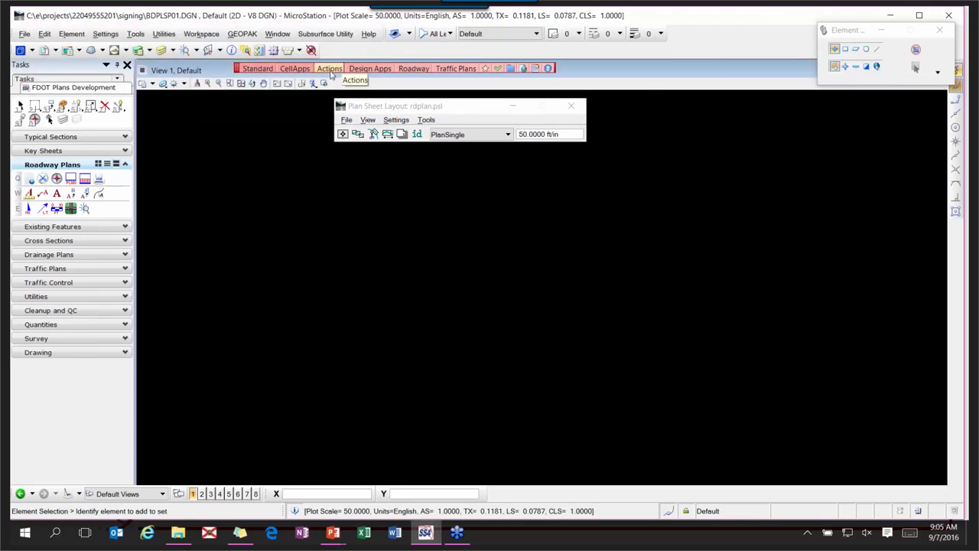
- Set the plot scale of the border file to 1 with English units
left_click(329, 69)
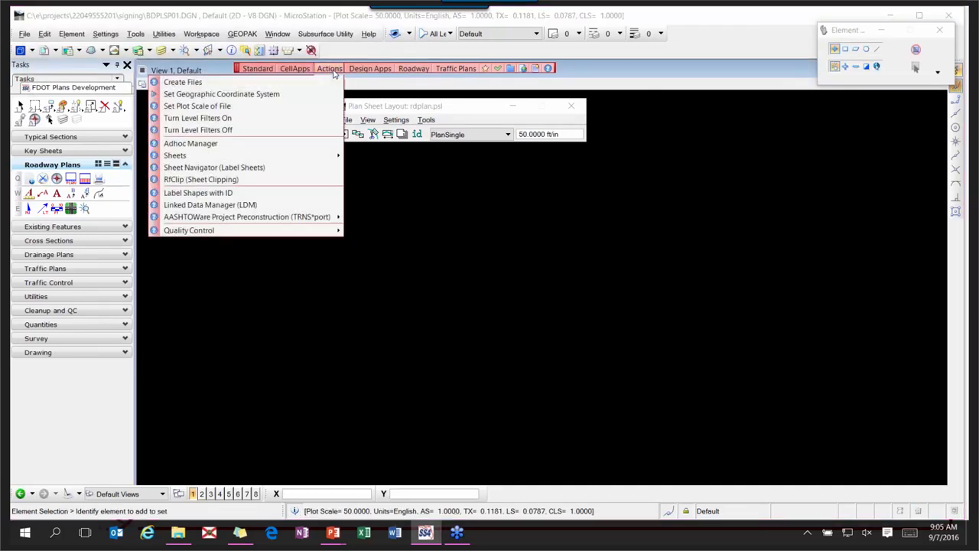
left_click(283, 108)
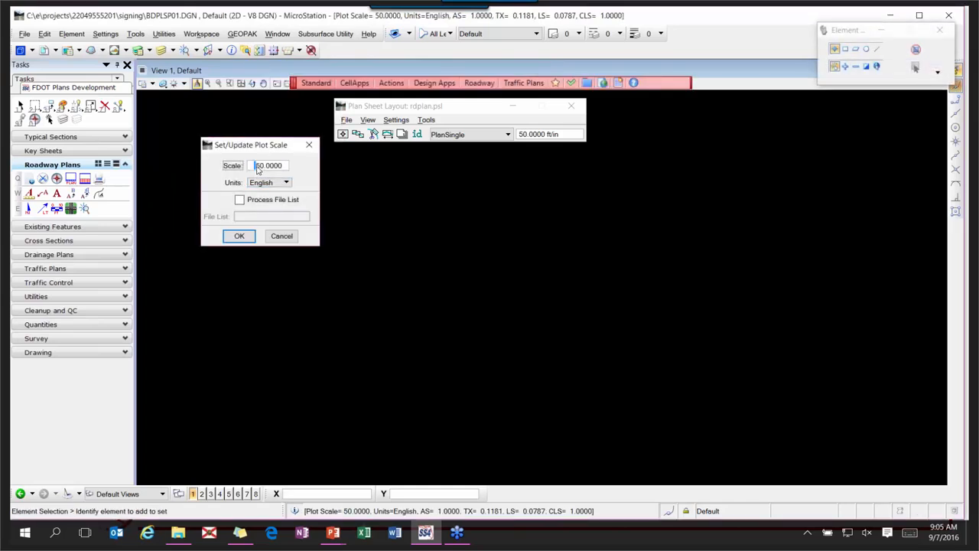
type("1")
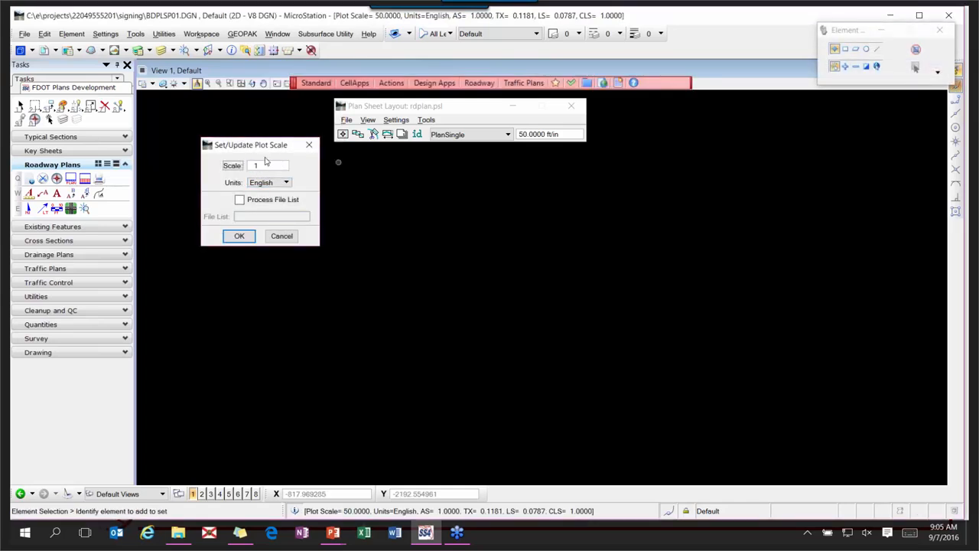
left_click(238, 237)
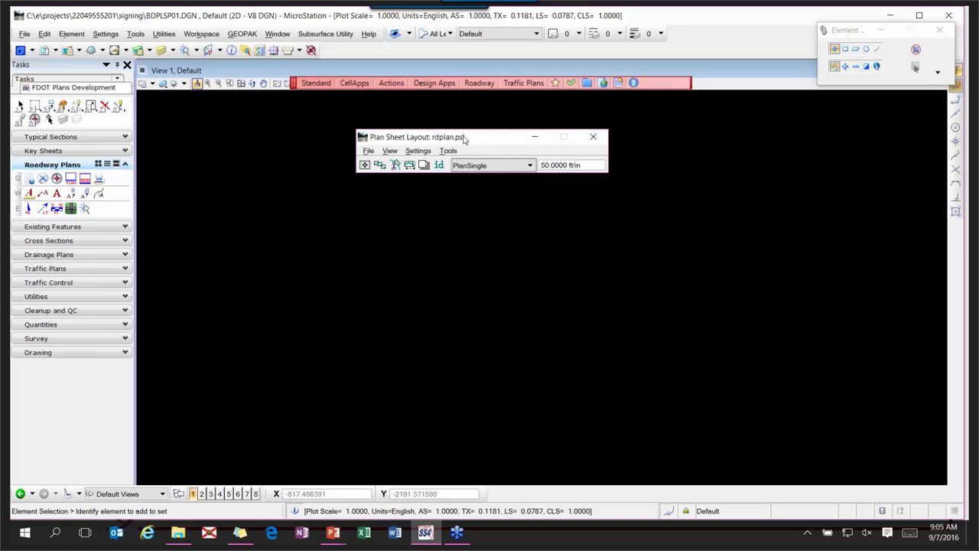
left_click_drag(435, 140, 417, 127)
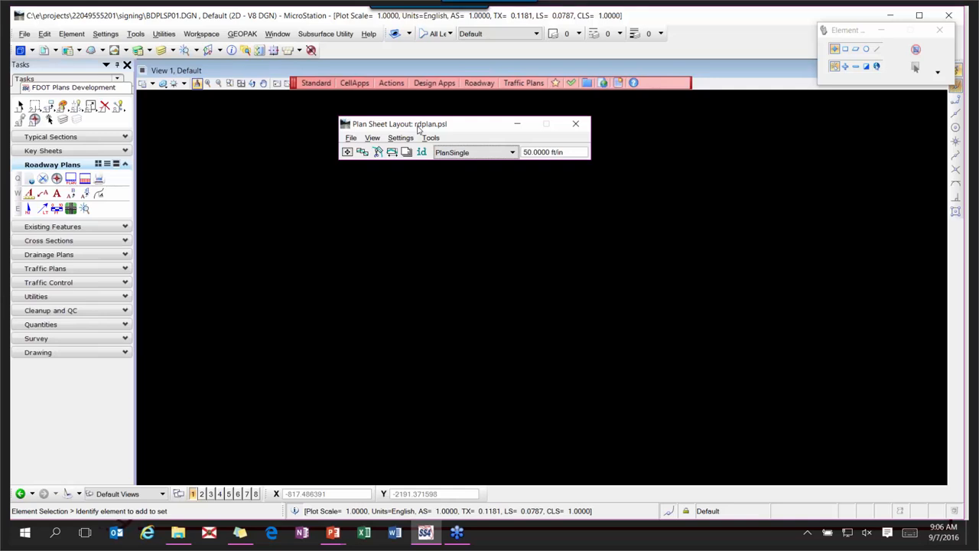
- Create the file CLIPSP02 with the Clip Borders file type from the Signing & Pavement Marking Files (DGN) group
left_click(389, 84)
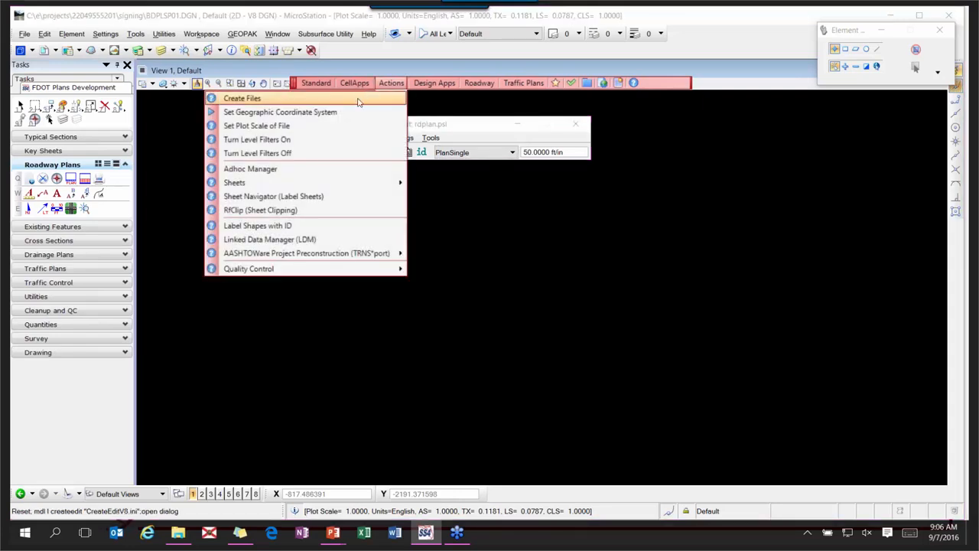
left_click(359, 97)
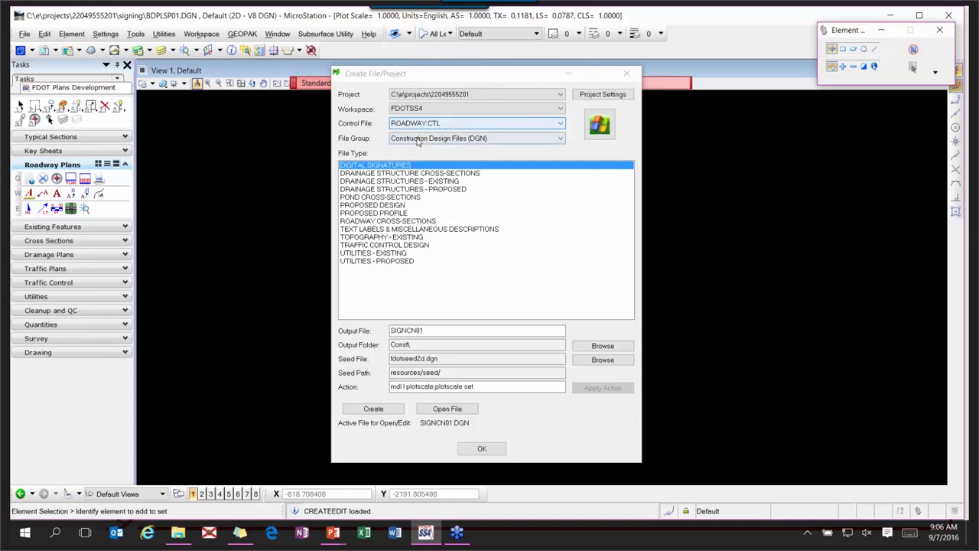
left_click(418, 139)
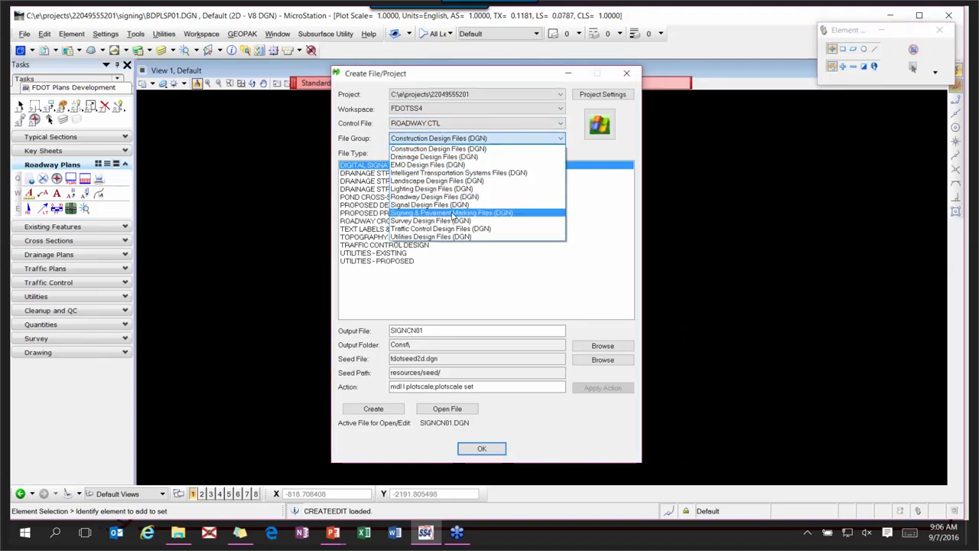
left_click(452, 214)
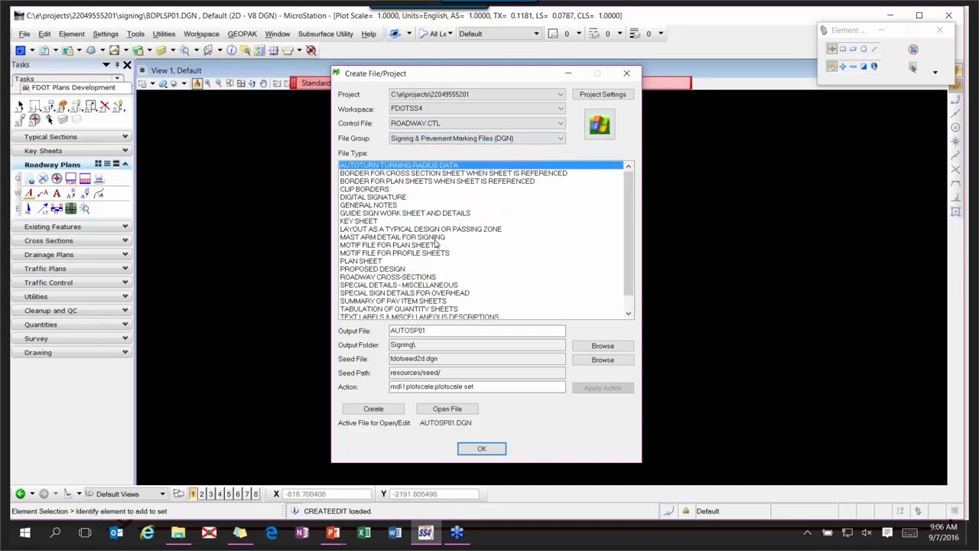
left_click(379, 189)
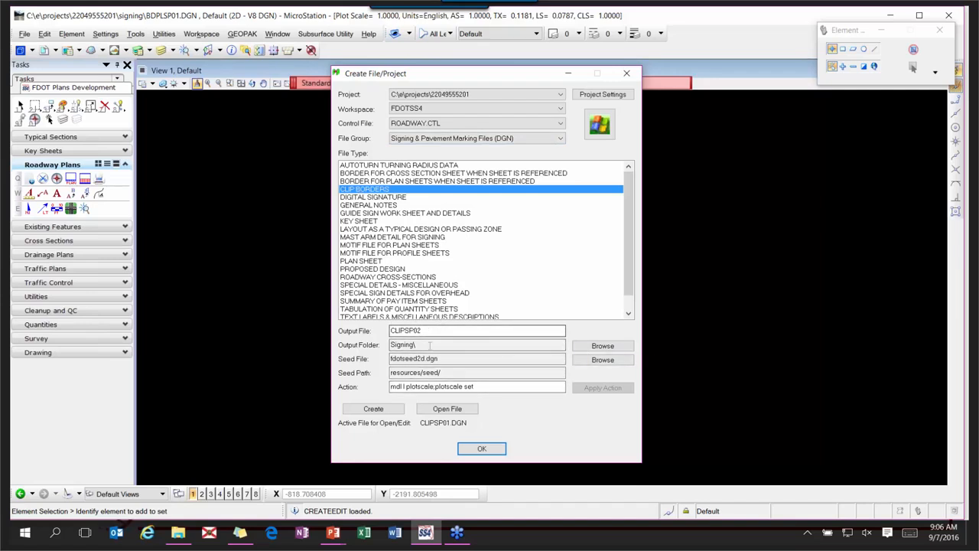
left_click(373, 409)
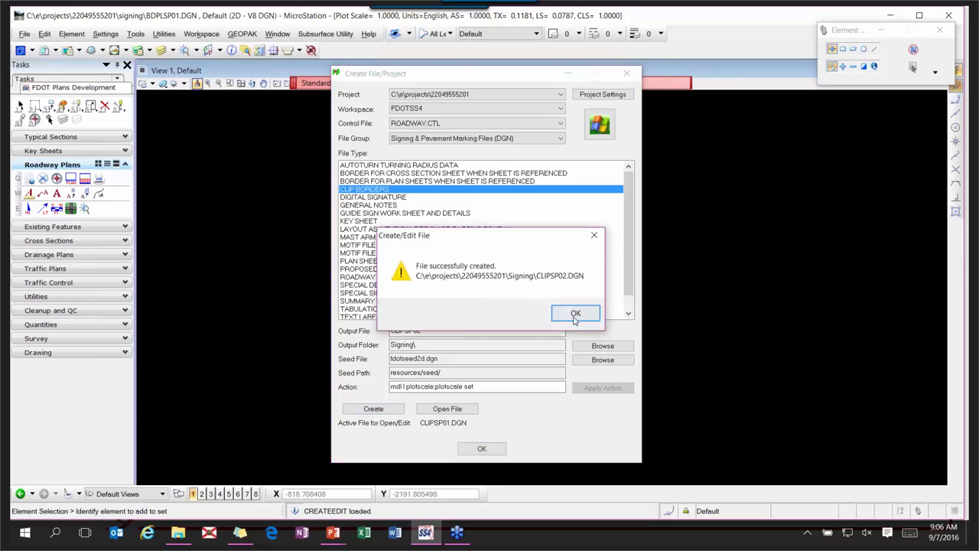
left_click(575, 315)
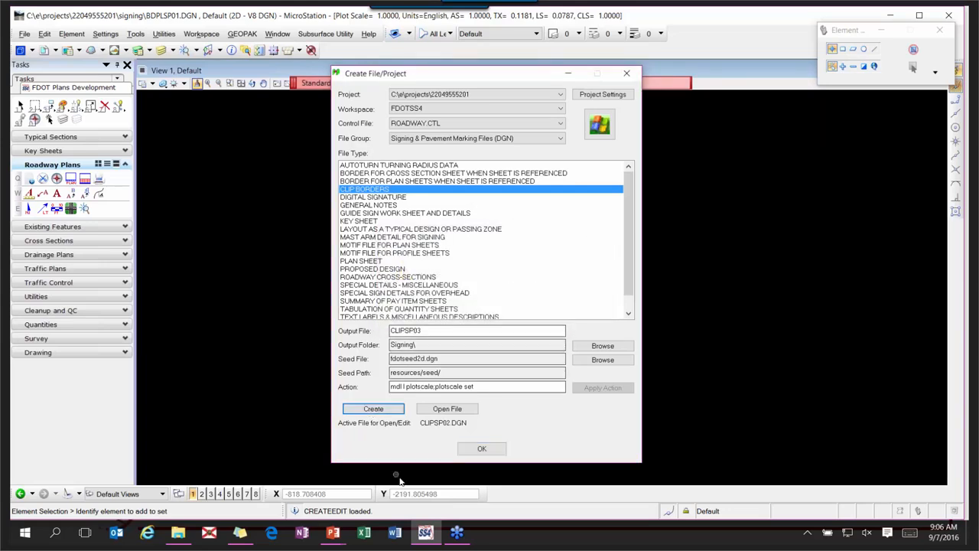
- Open CLIPSP02.DGN, accept a plot scale of 50 in English units, and close the file creation dialog
left_click(450, 409)
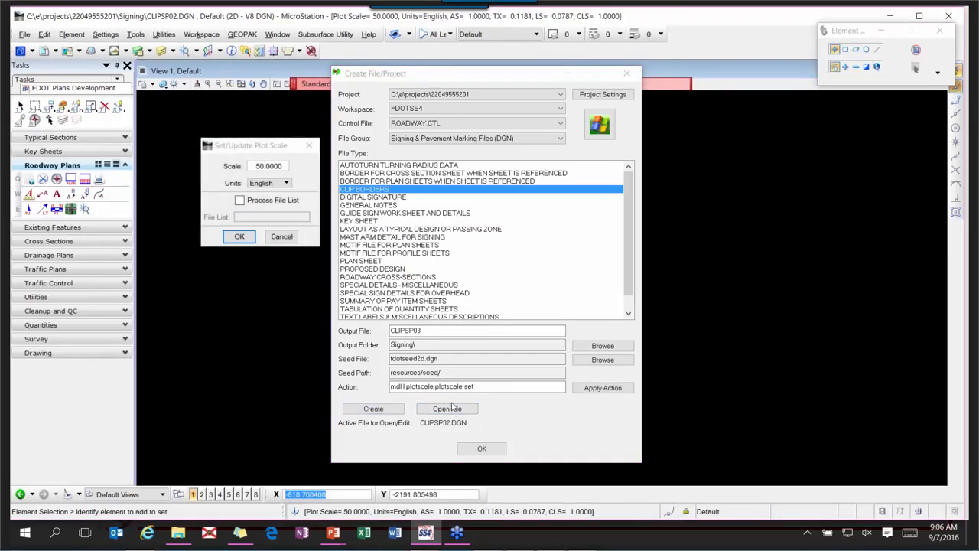
left_click(256, 145)
left_click(239, 237)
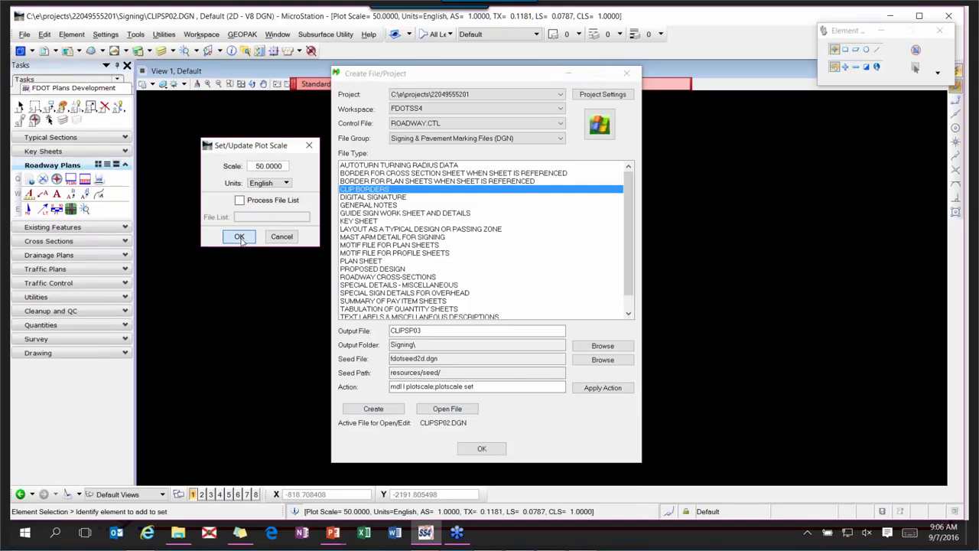
left_click(482, 449)
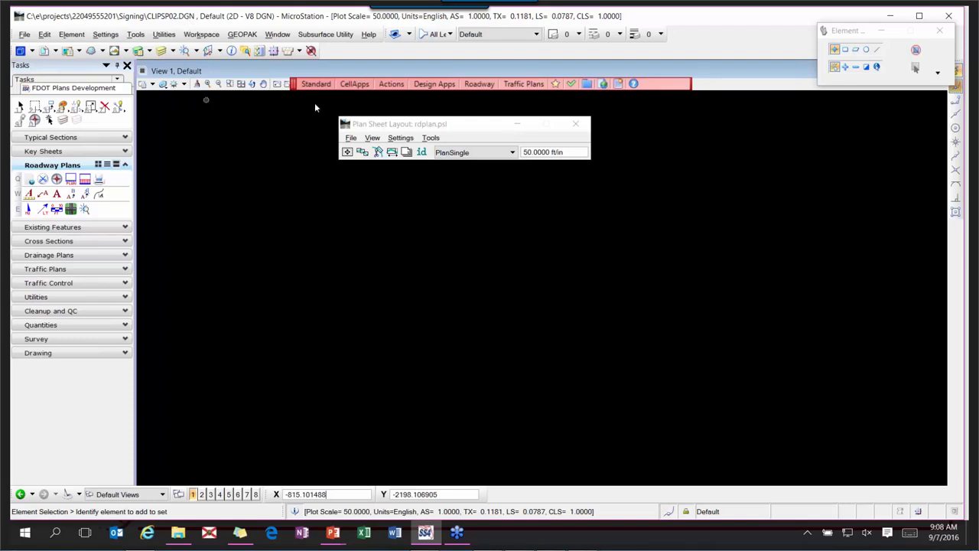
- In the sheet layout settings, set Sheet View Attributes to Use Current Design File and turn off Save Full Path
left_click(413, 150)
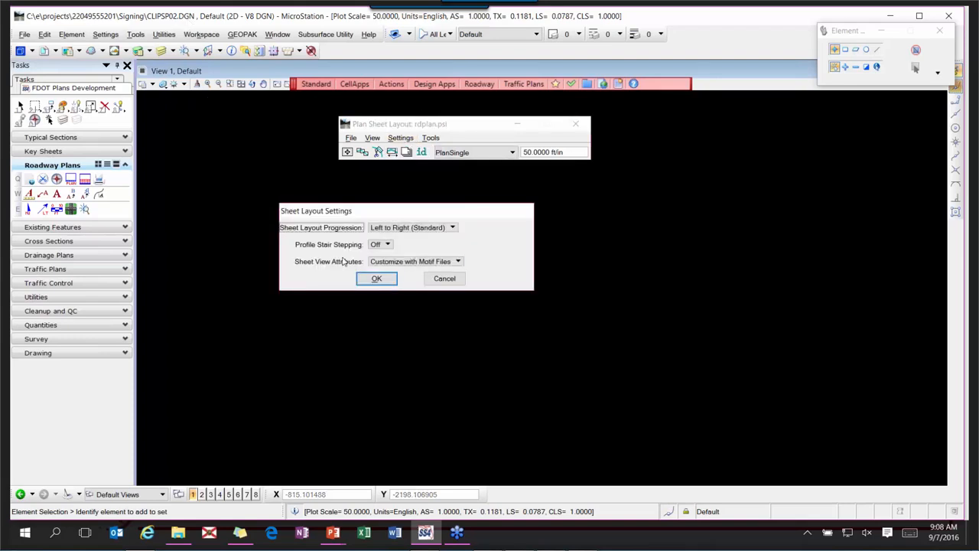
left_click(411, 265)
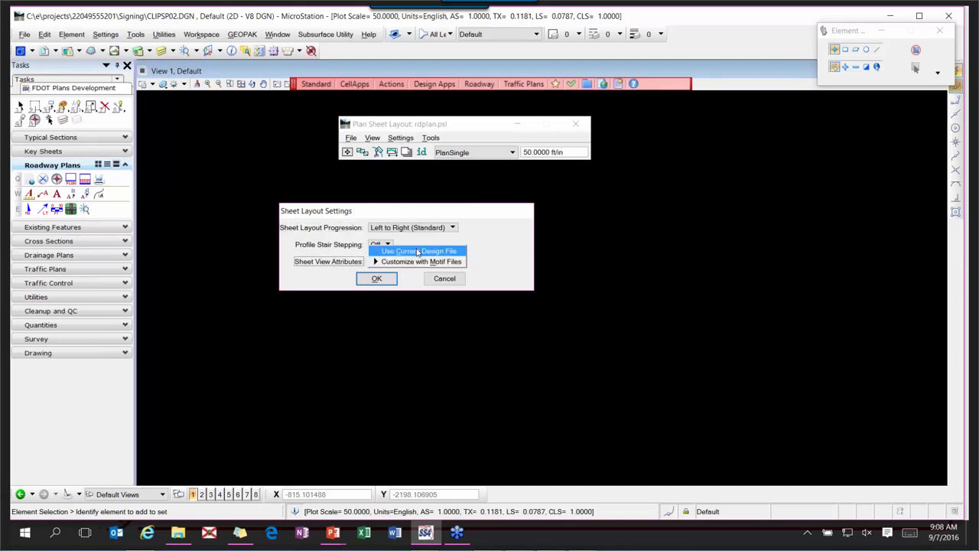
left_click(417, 252)
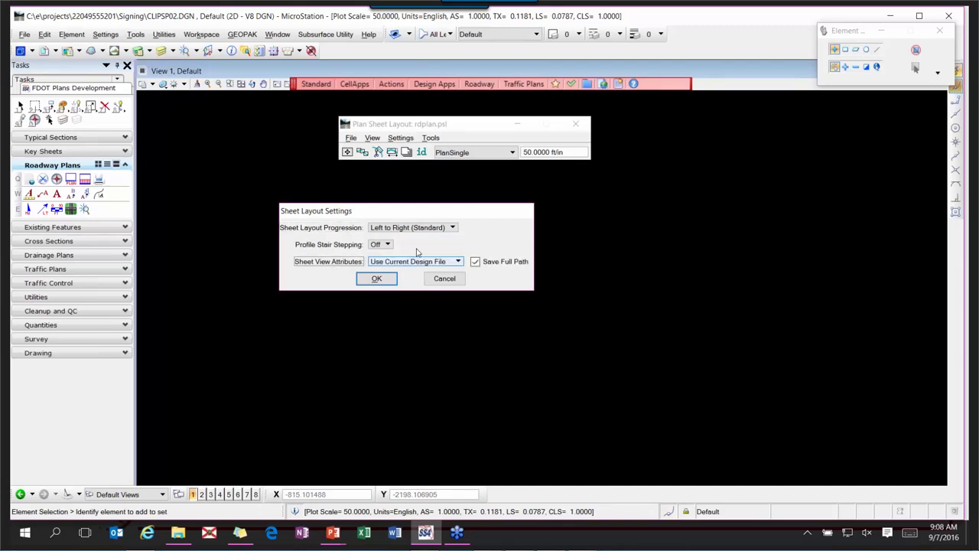
left_click(475, 262)
- Switch the Sheet View Attributes option to Customize with Motif Files
left_click(416, 262)
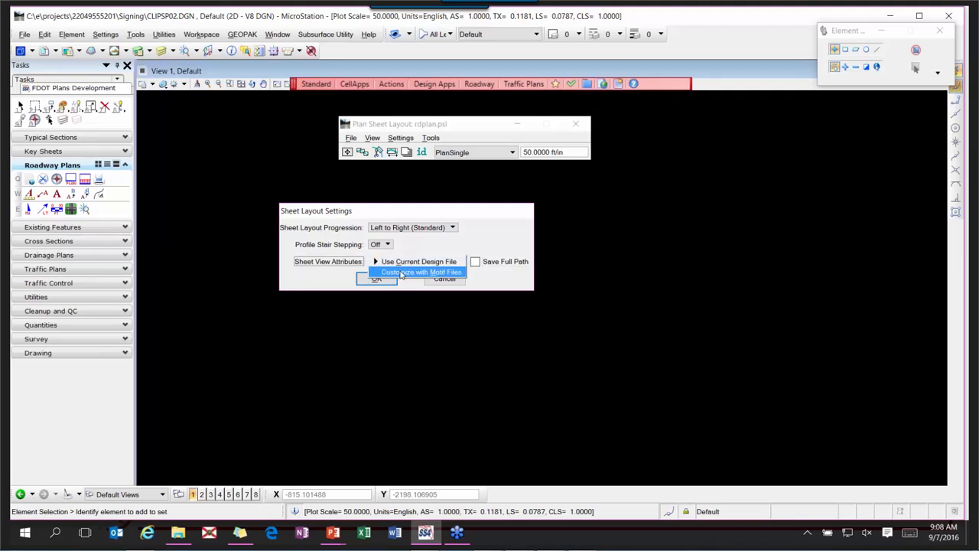
left_click(402, 273)
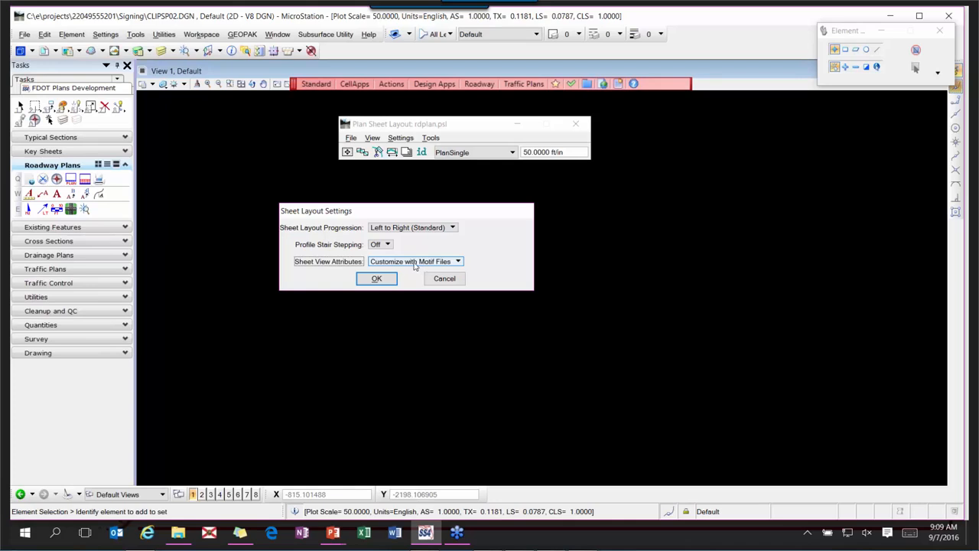
- Set Sheet View Attributes back to Use Current Design File and accept the sheet layout settings
left_click(413, 263)
left_click(418, 253)
left_click_drag(350, 214, 367, 209)
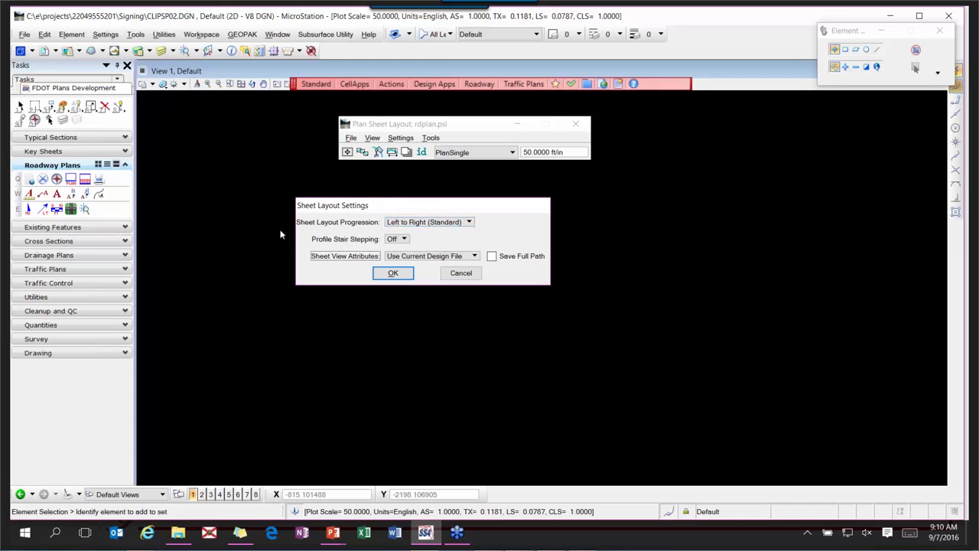
left_click(392, 273)
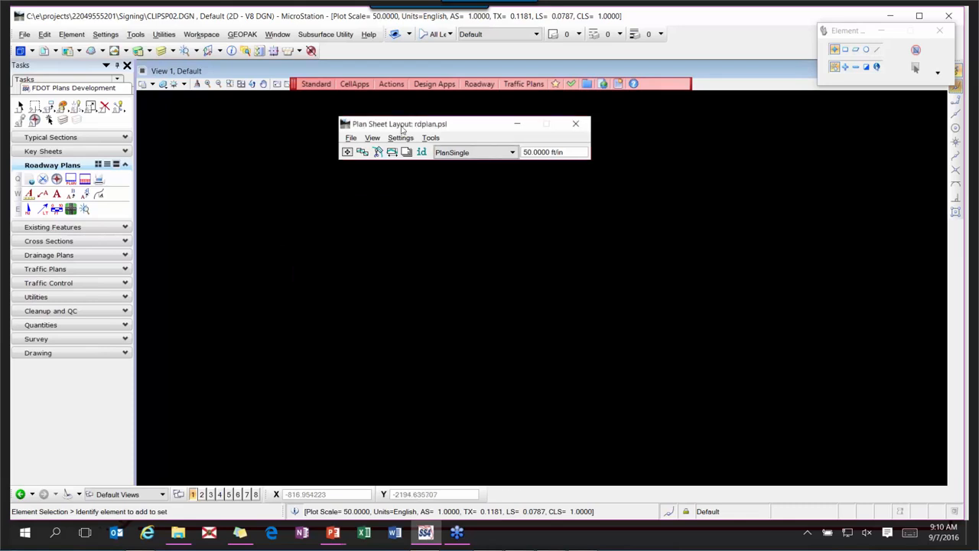
- Create the signing motif file for plan sheets MTPLSP01, open it, and close the file creation dialog
left_click(355, 84)
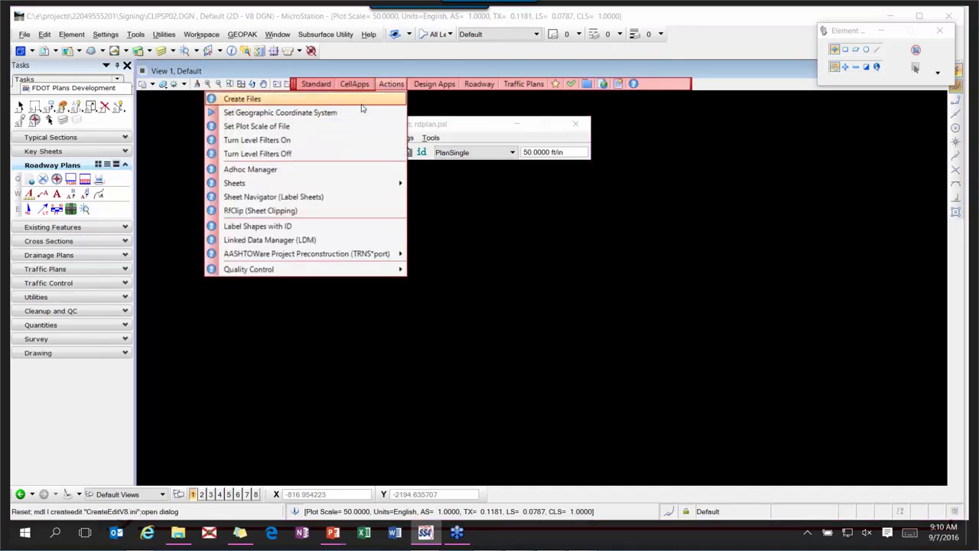
left_click(362, 99)
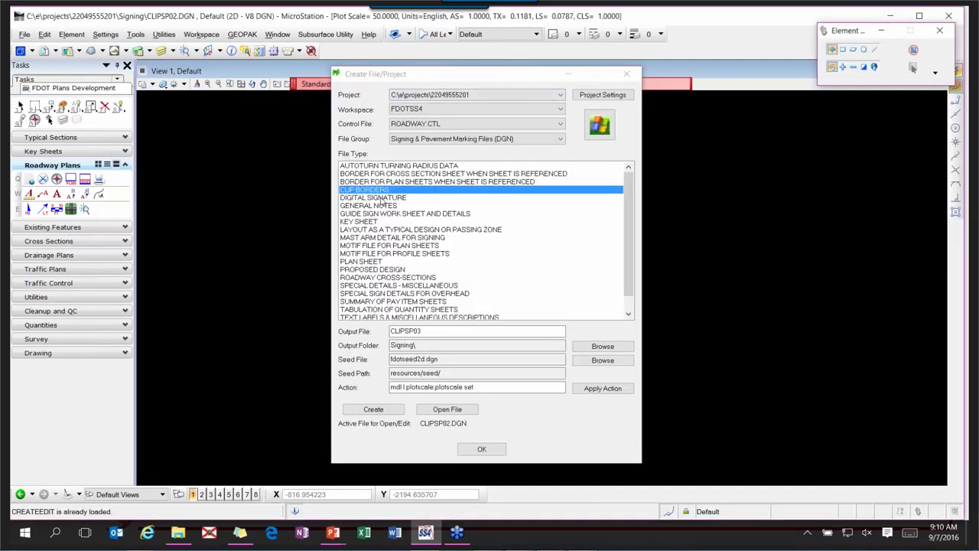
left_click(367, 246)
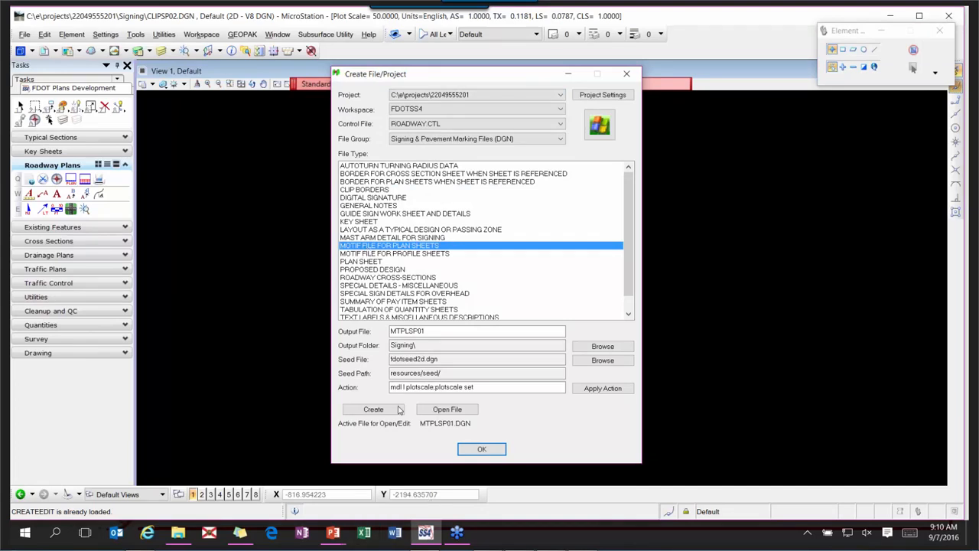
left_click(374, 410)
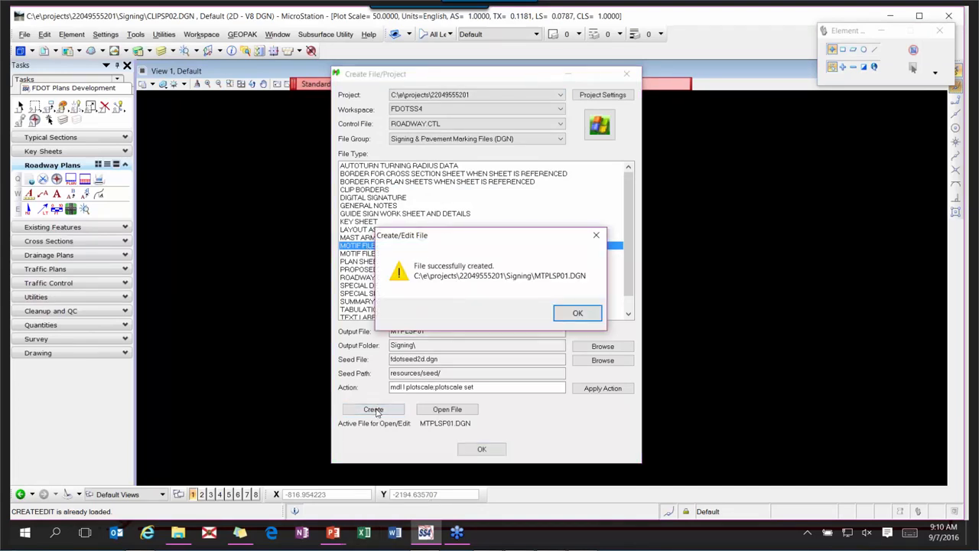
left_click(577, 313)
left_click(463, 412)
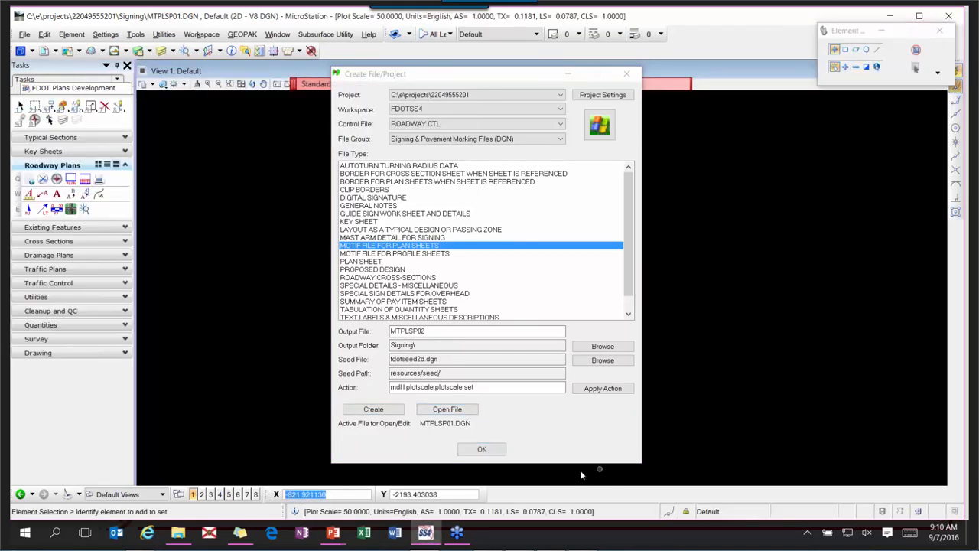
left_click(482, 449)
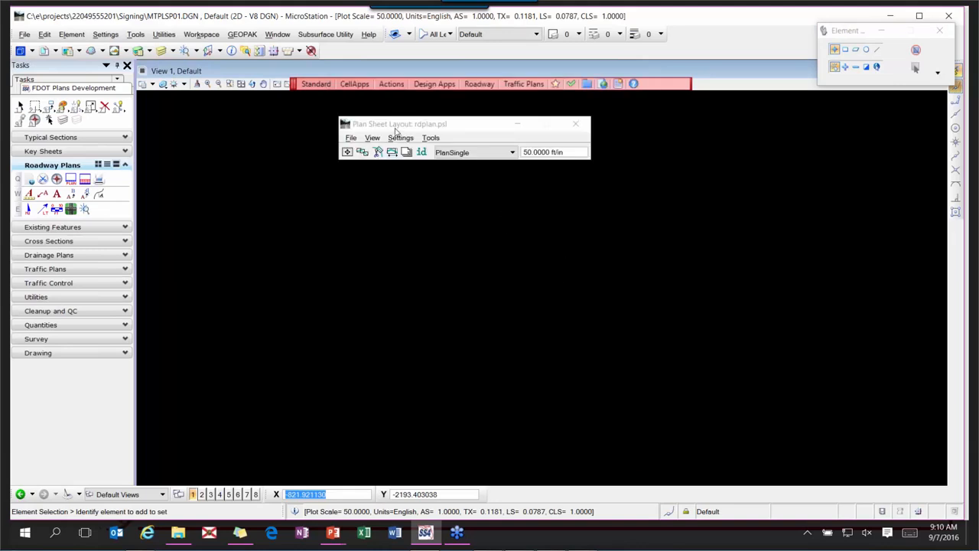
- Attach DSGNSP01.DGN from the signing folder as a reference, using the Default model and Coincident - World orientation
left_click_drag(411, 124, 435, 120)
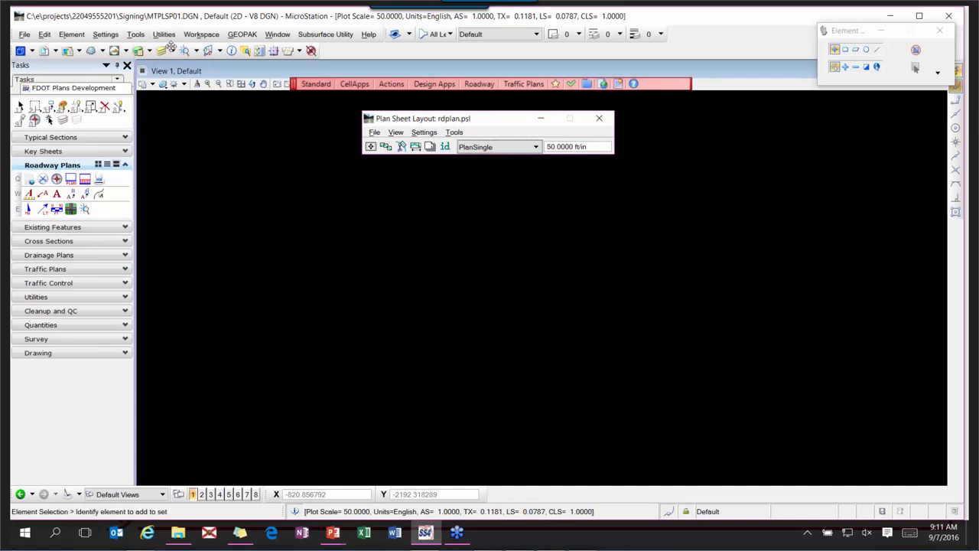
left_click(49, 51)
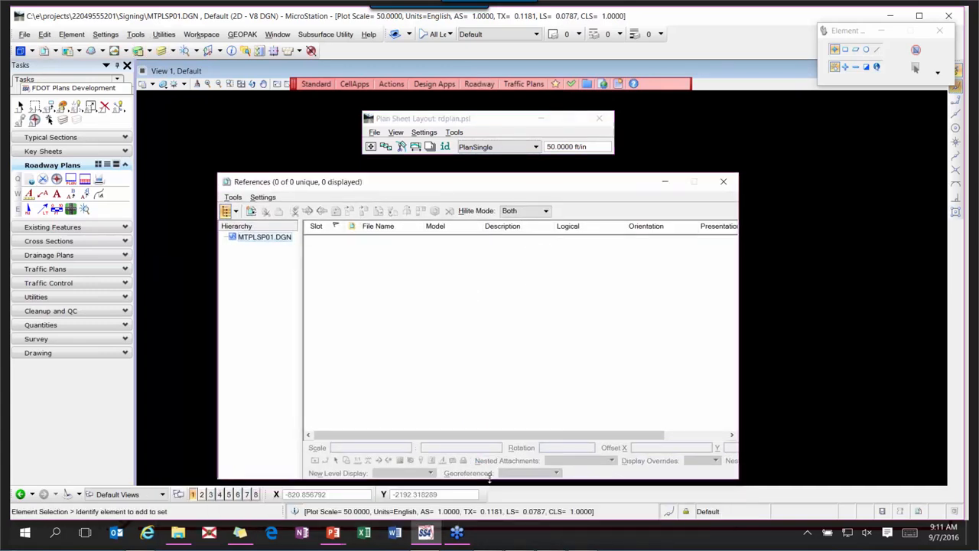
left_click_drag(485, 479, 482, 375)
left_click(251, 211)
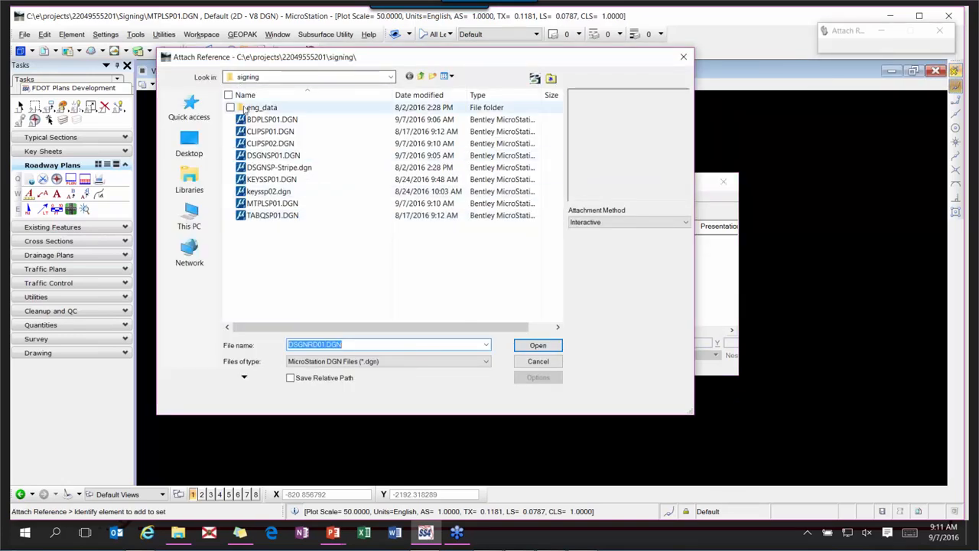
left_click(280, 156)
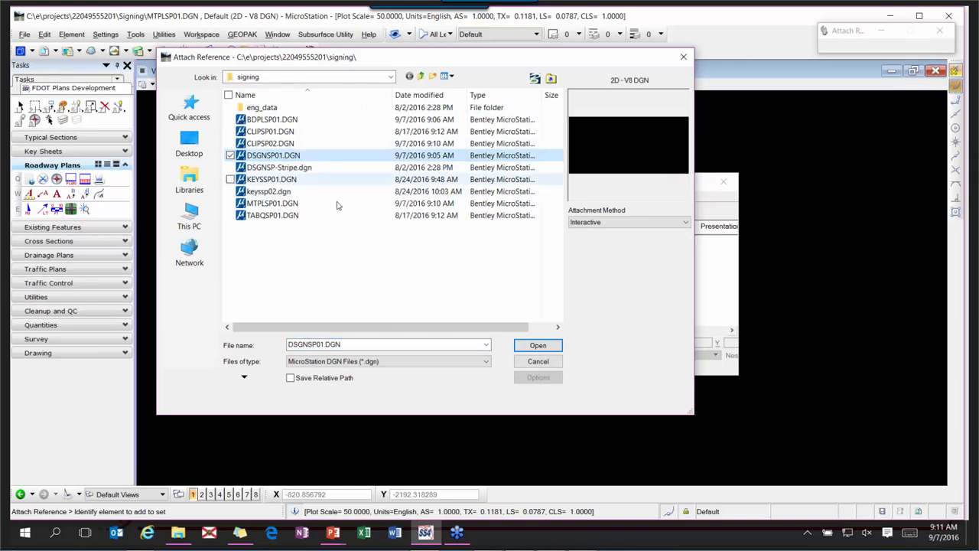
left_click(537, 347)
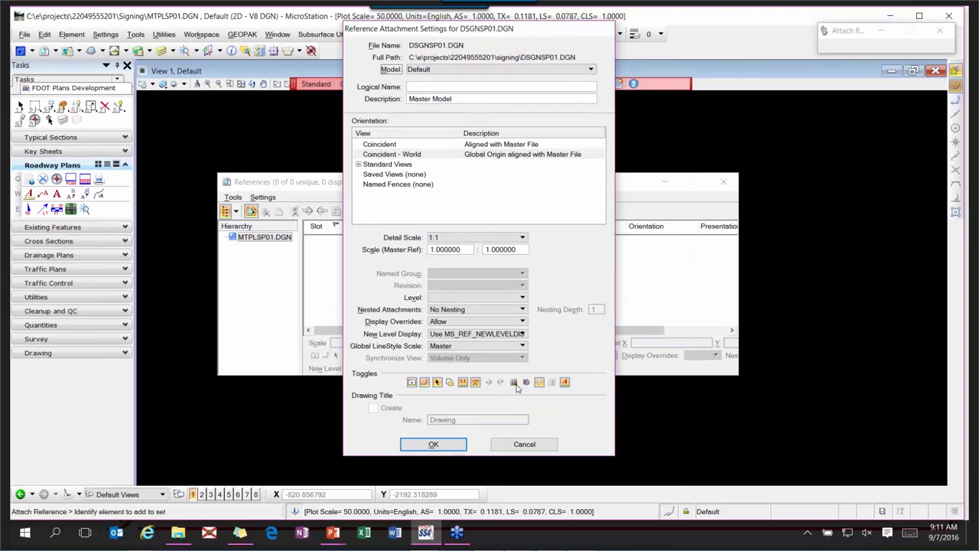
left_click(429, 446)
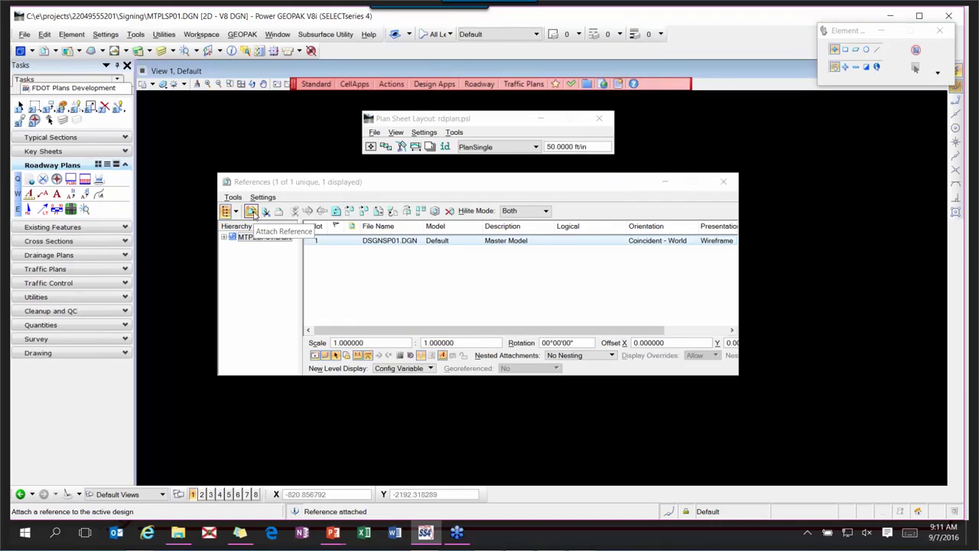
- Choose algnrd01.dgn and dsgnrd01.dgn together from the project's roadway folder as references to attach
left_click(251, 212)
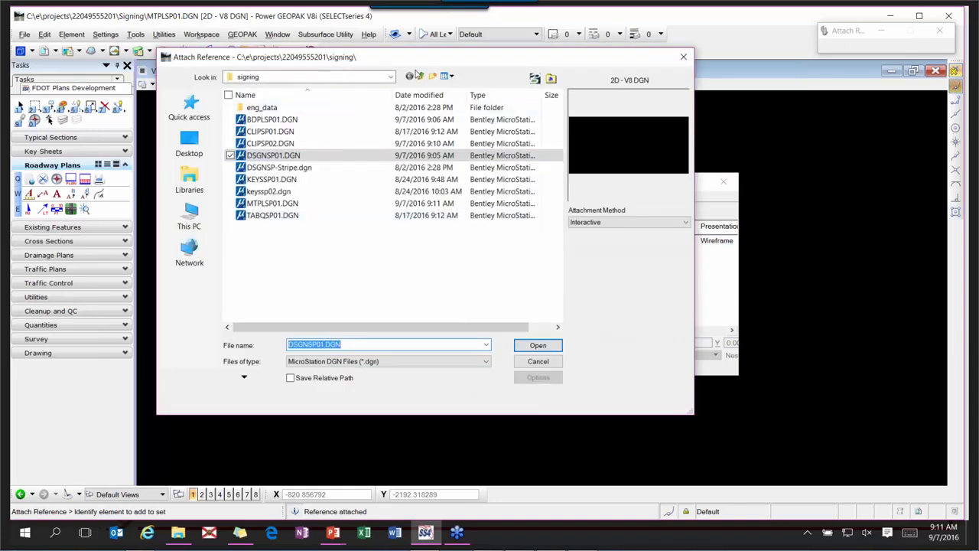
left_click(419, 77)
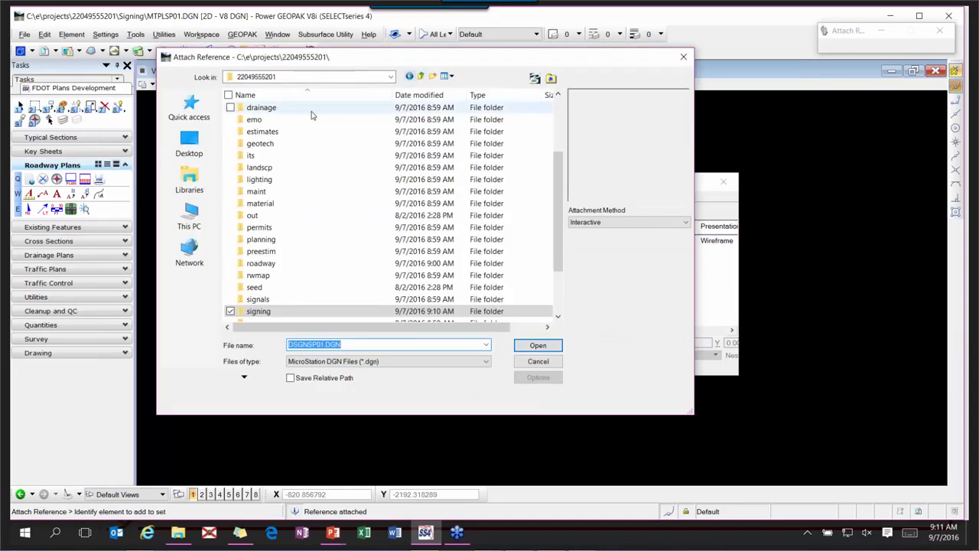
double_click(274, 264)
left_click(284, 143)
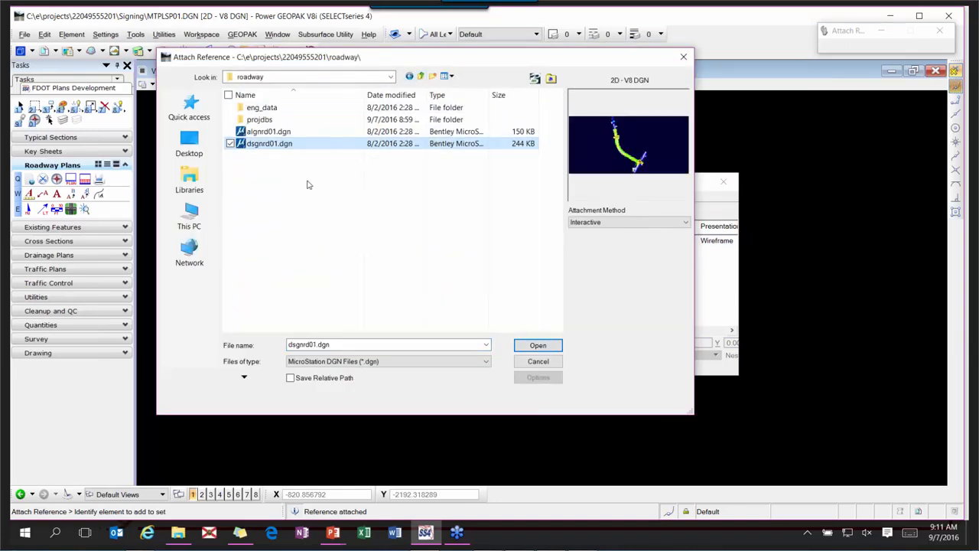
left_click(300, 132, "ctrl")
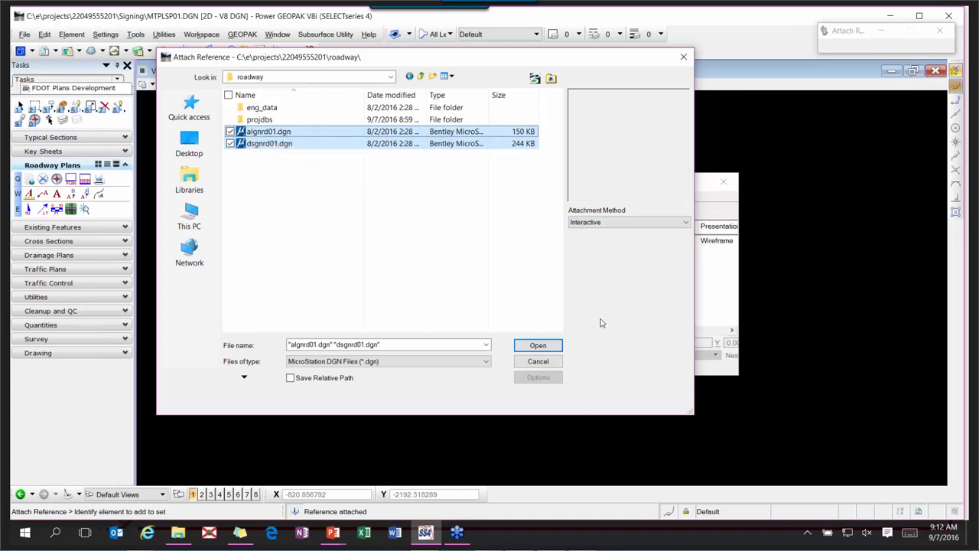
left_click(539, 345)
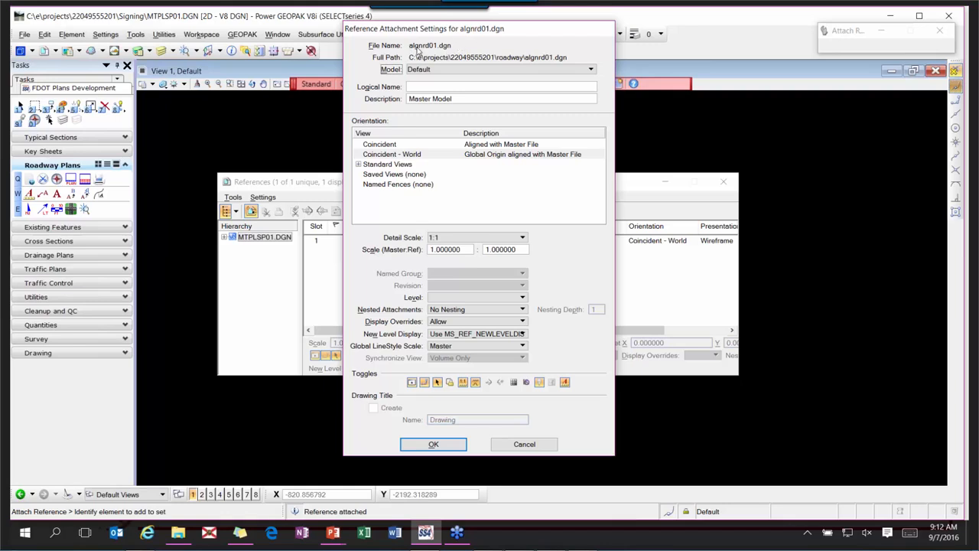
- Attach algnrd01.dgn with its Algnrd_50 model and dsgnrd01.dgn with its Default model, both Coincident - World
left_click(432, 69)
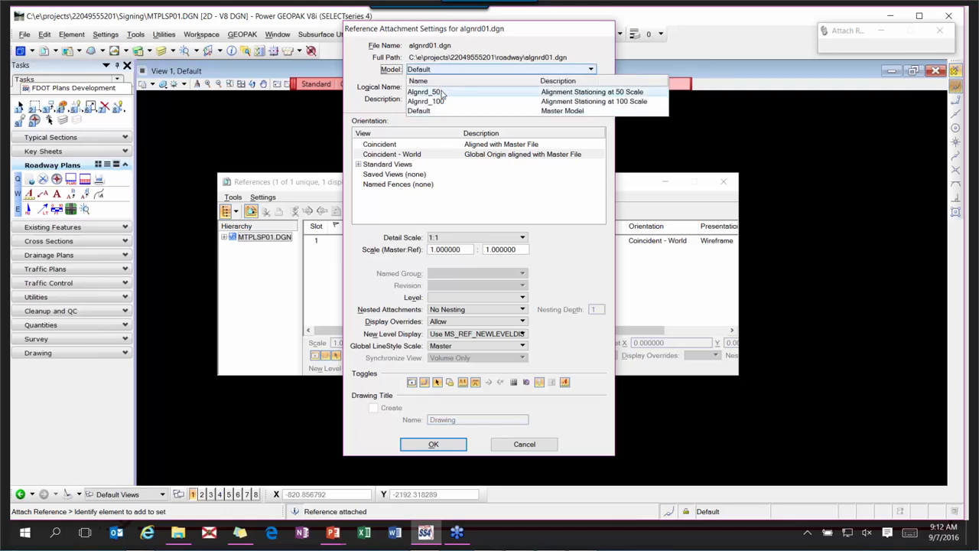
left_click(443, 92)
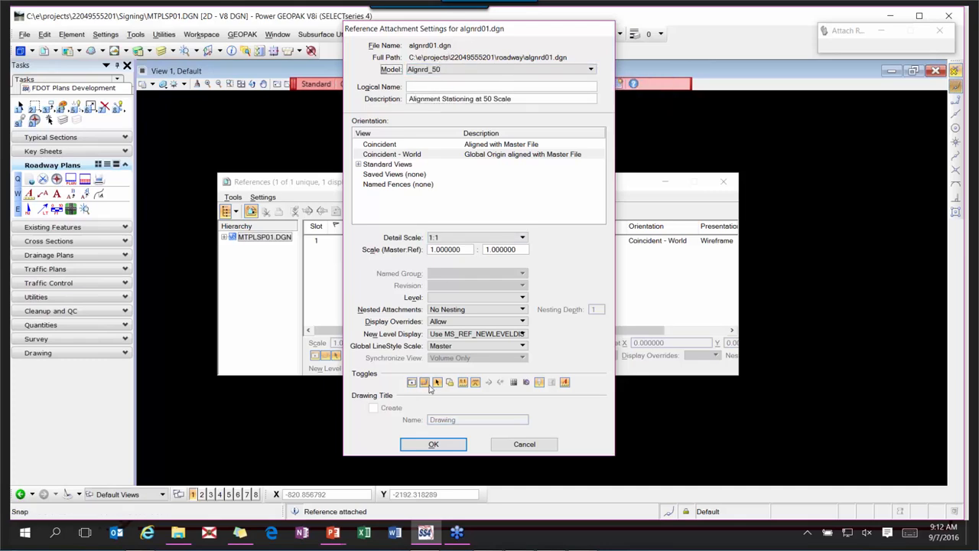
left_click(444, 447)
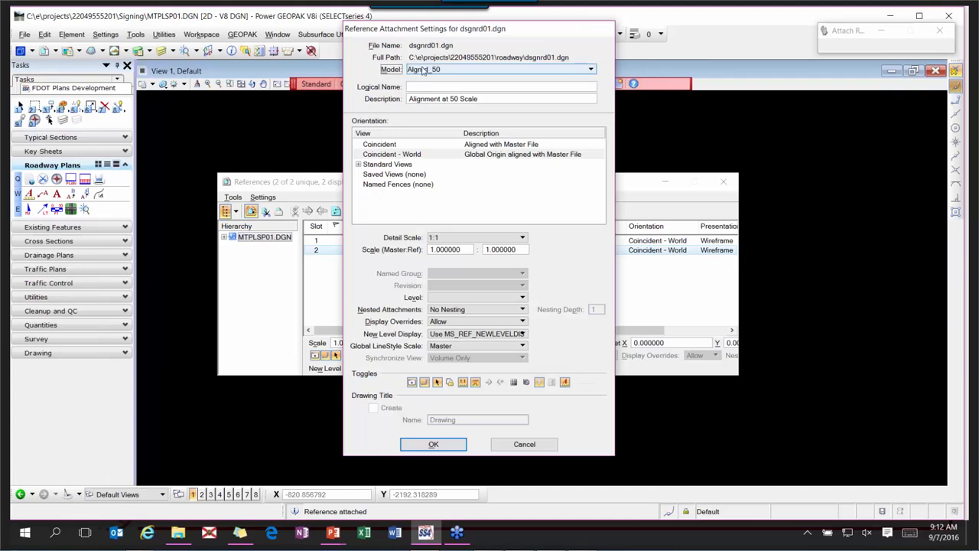
left_click(423, 72)
left_click(427, 112)
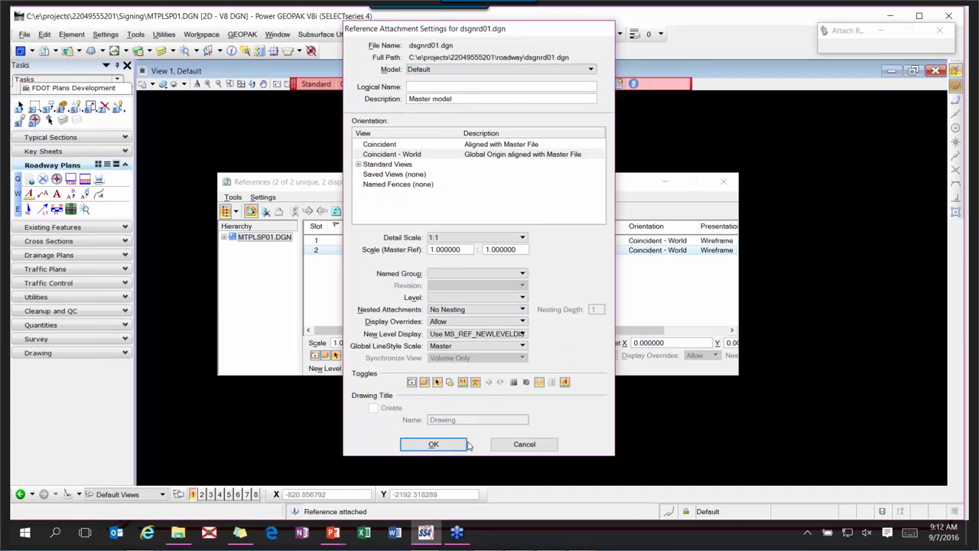
left_click(443, 449)
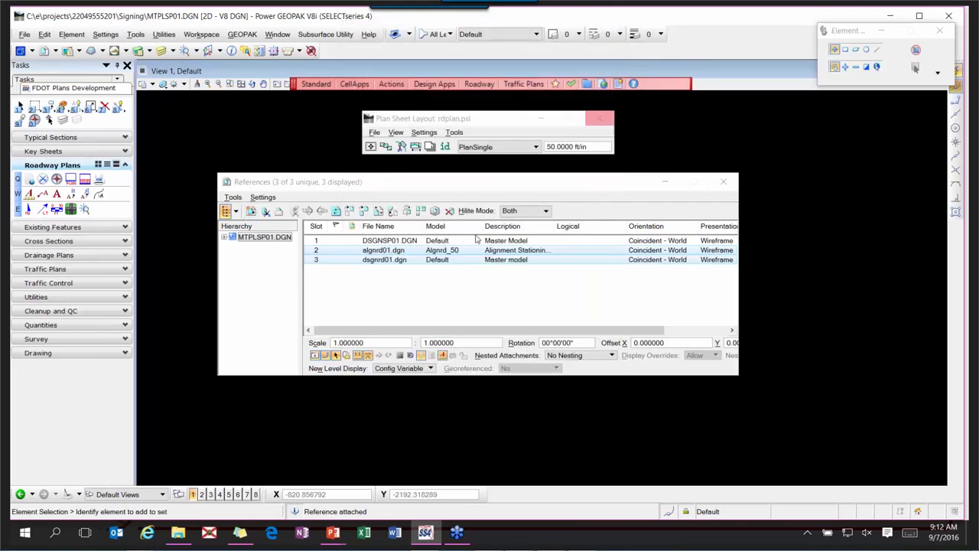
- Attach topord01.dgn from the project's survey folder as a reference, using the Default model and Coincident - World orientation
left_click(252, 212)
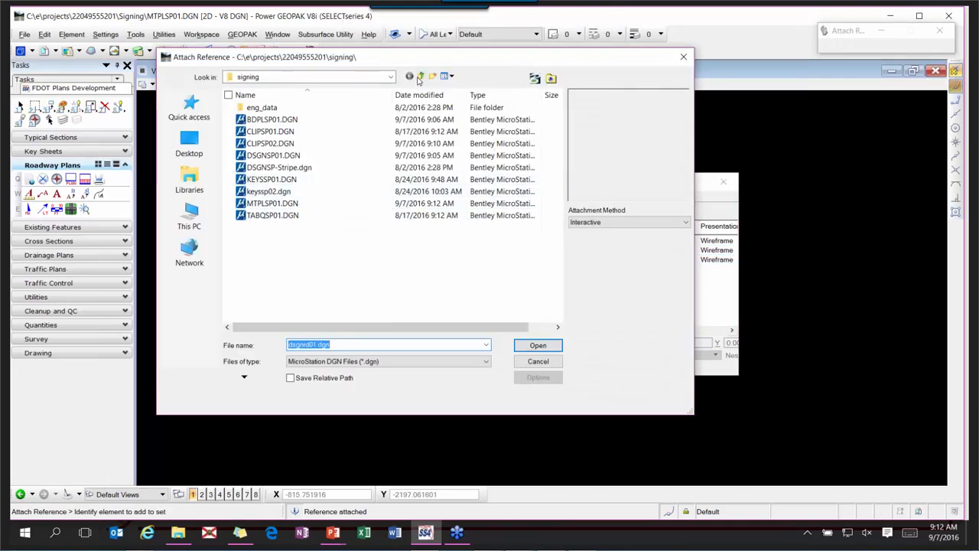
left_click(420, 75)
scroll(282, 193, "down", 3)
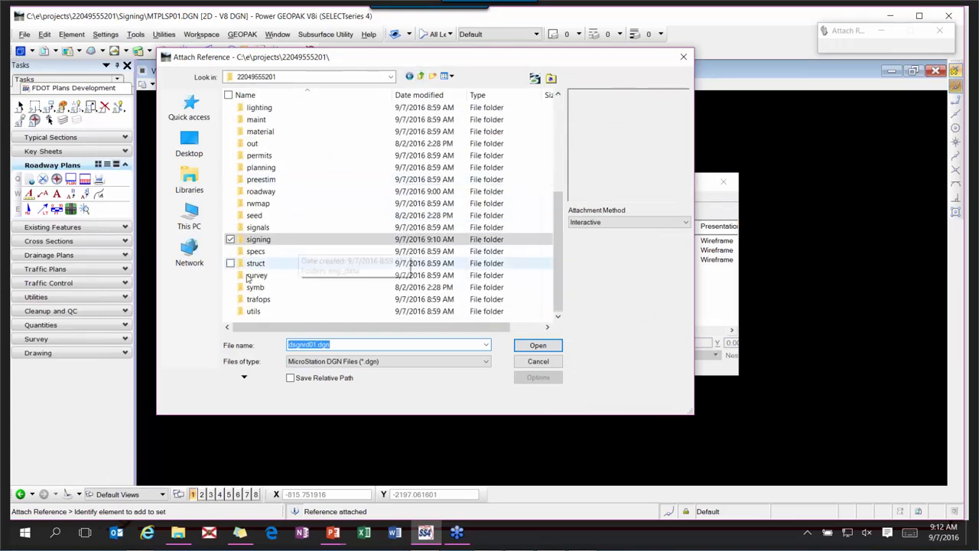
left_click(264, 275)
double_click(279, 277)
left_click(314, 132)
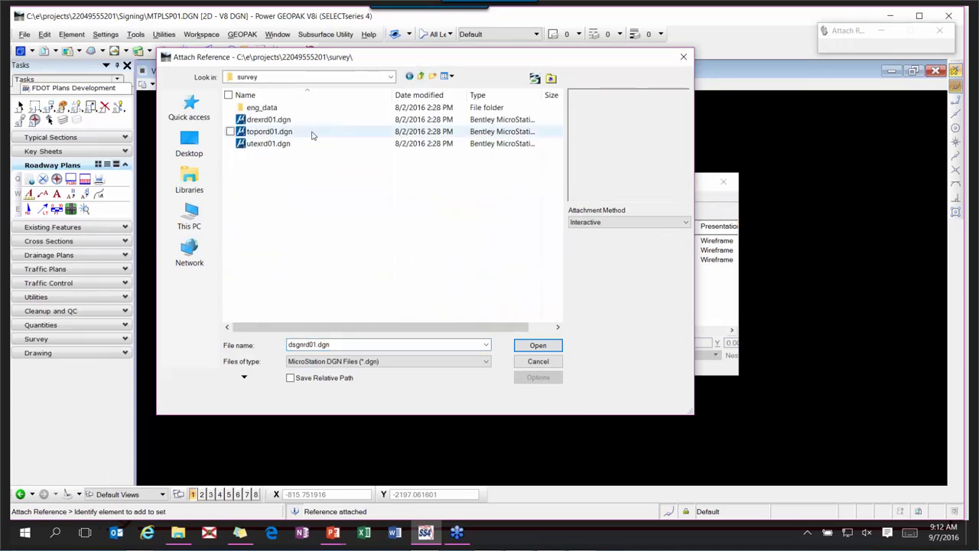
left_click(539, 346)
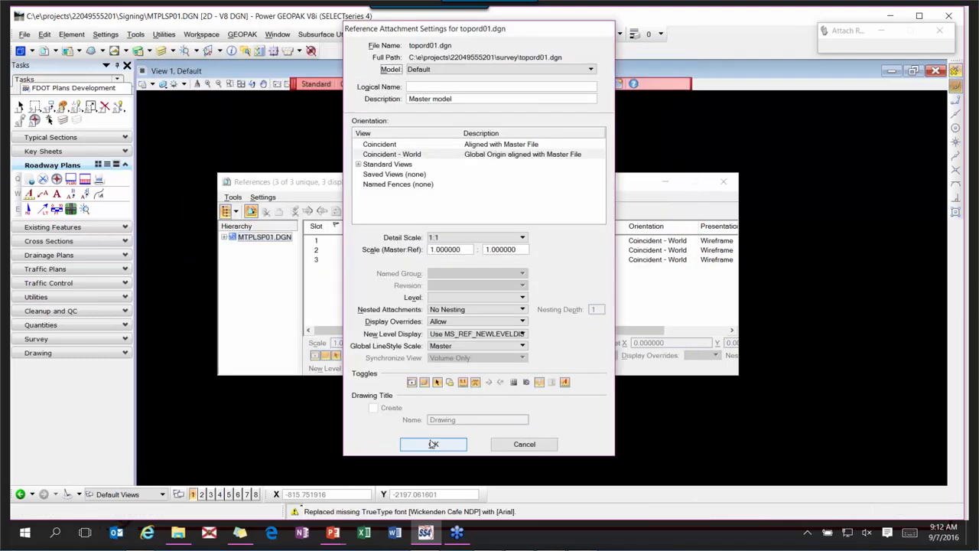
left_click(433, 444)
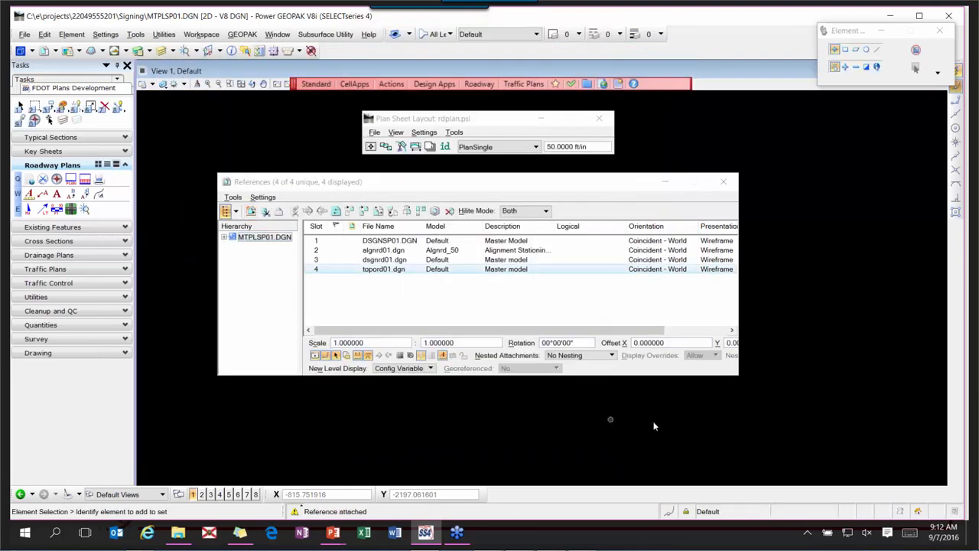
- Place a block fence around the lower part of the roadway, enclosing the angled intersection at its southern end
left_click_drag(454, 191, 496, 478)
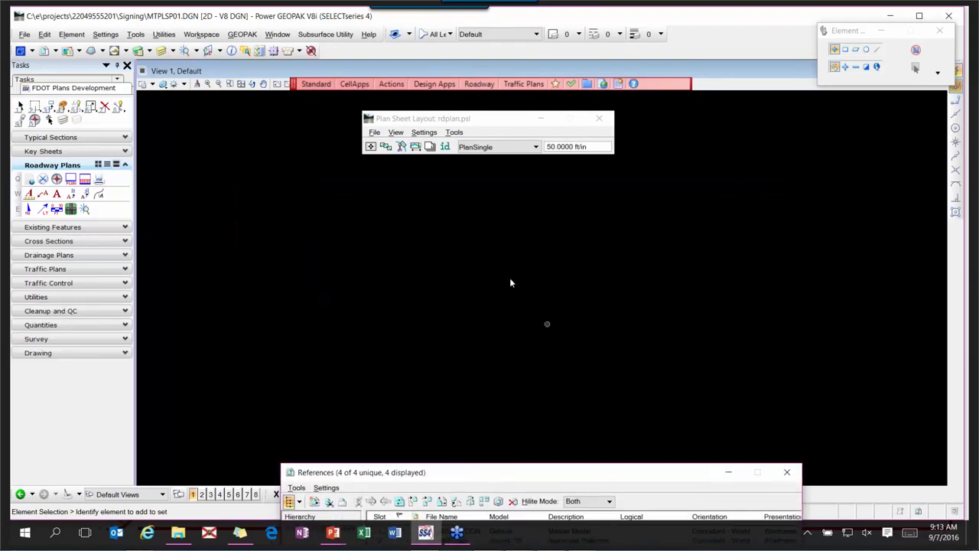
left_click(241, 84)
left_click(35, 106)
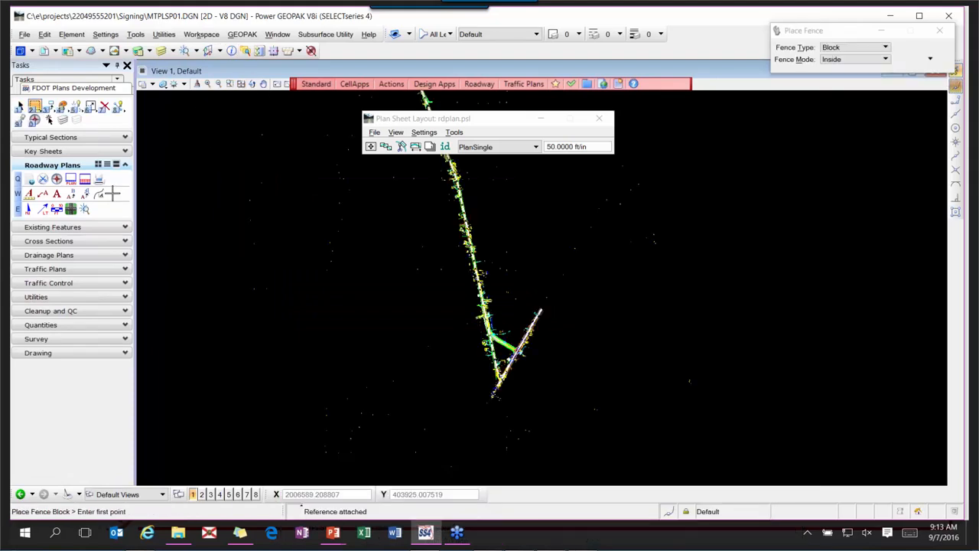
left_click(387, 230)
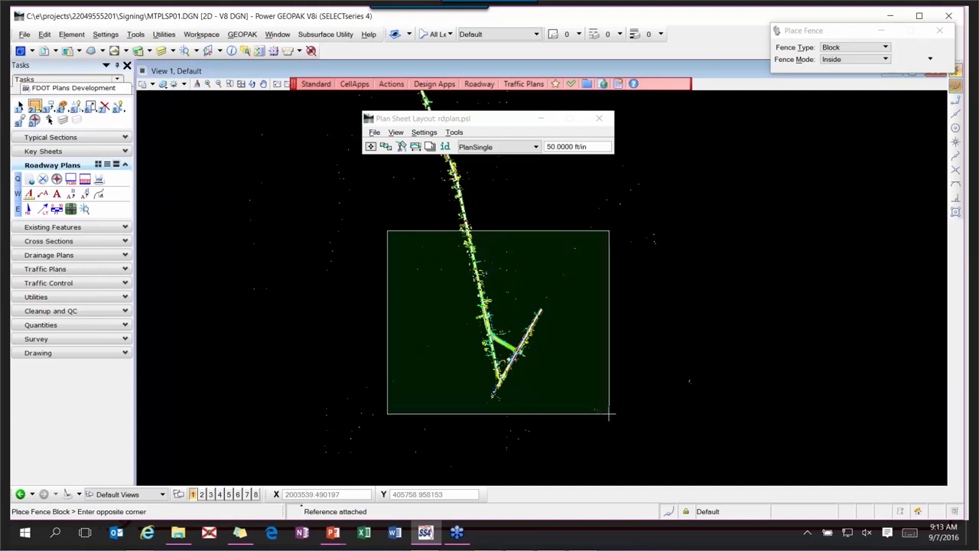
left_click(611, 418)
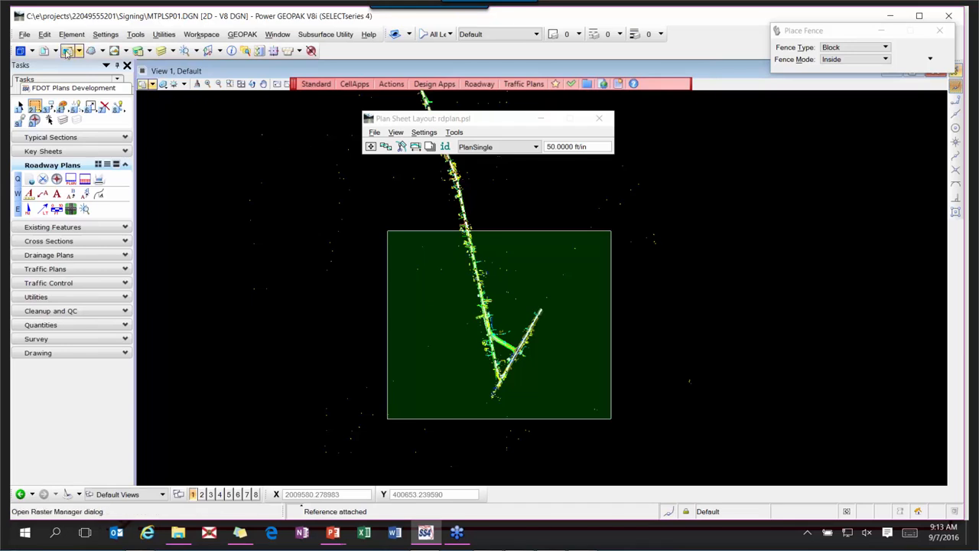
- Clip all four attached references, DSGNSP01.DGN, algnrd01.dgn, dsgnrd01.dgn and topord01.dgn, to the placed fence
left_click(44, 51)
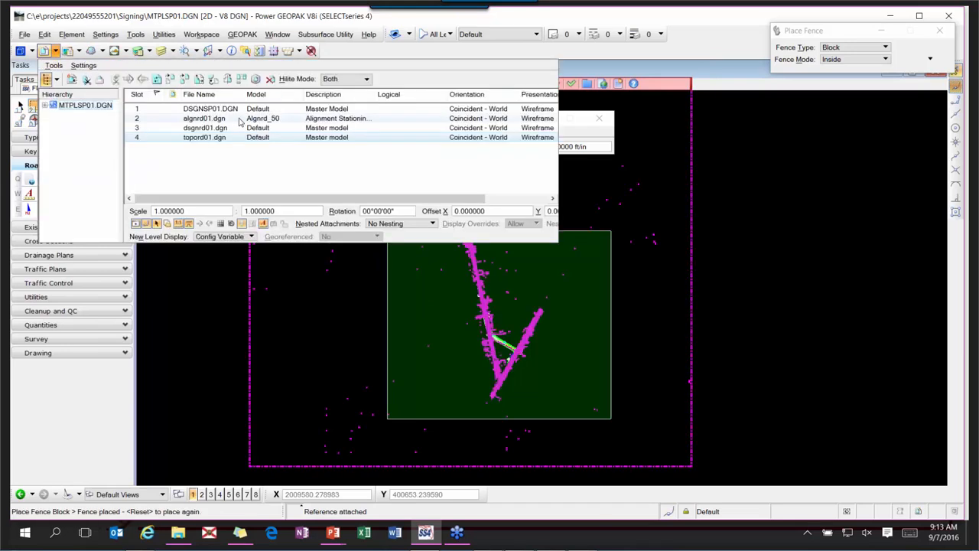
left_click(234, 109)
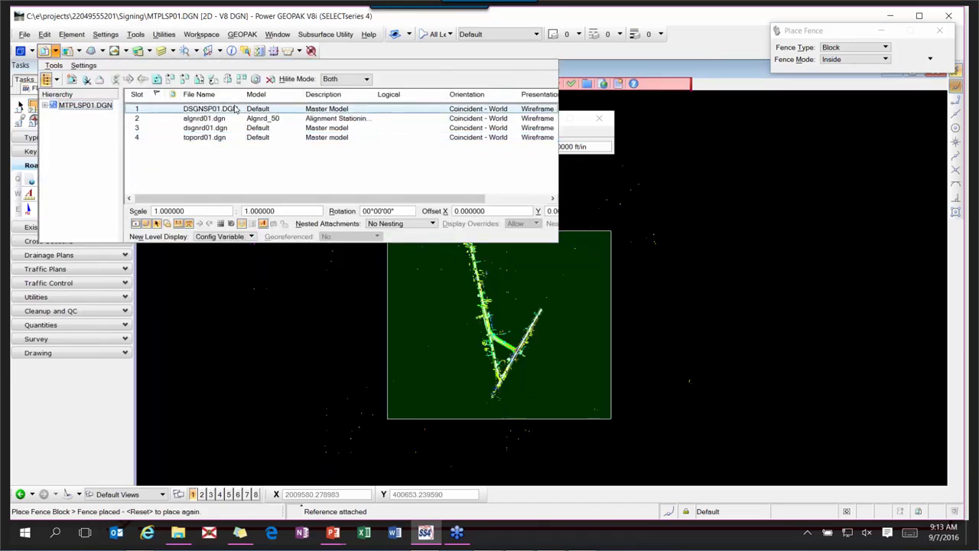
left_click(225, 137, "shift")
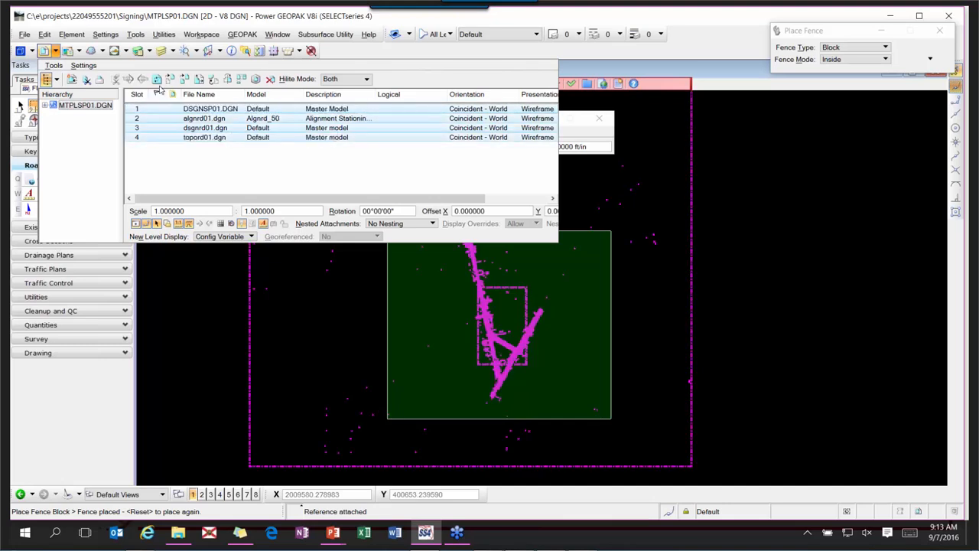
left_click(86, 80)
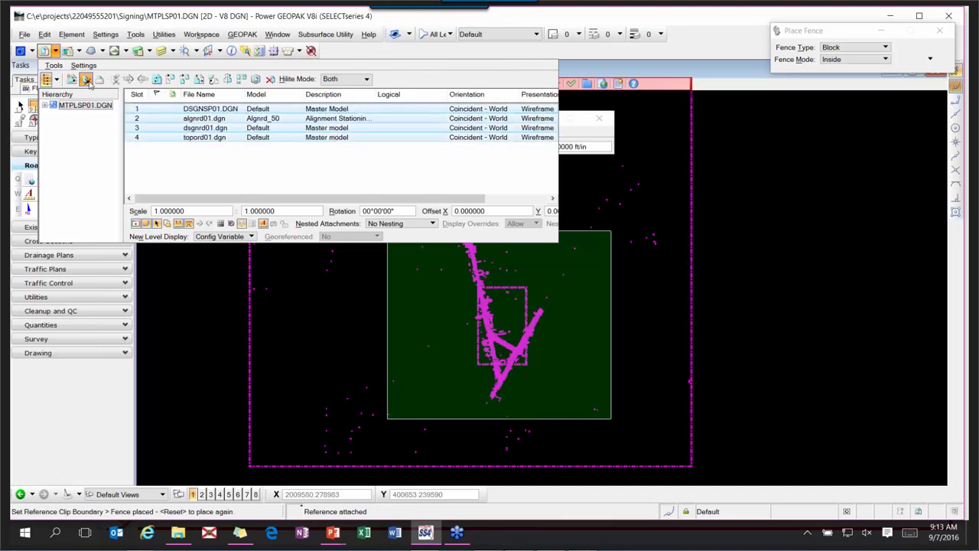
left_click(401, 357)
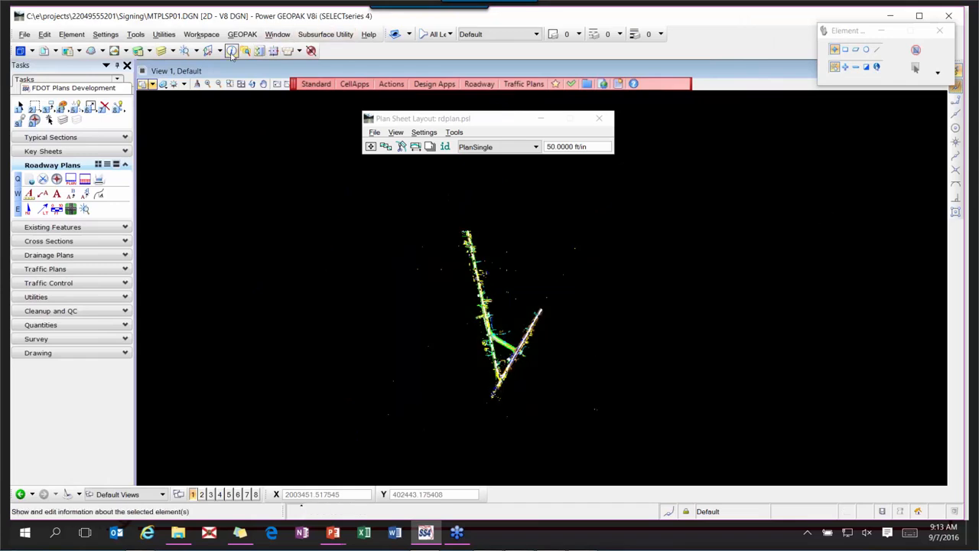
- Turn off the PointLocator_ep level of the topord01.dgn reference by picking an element on it, and save the file settings
left_click(207, 83)
right_click(604, 216)
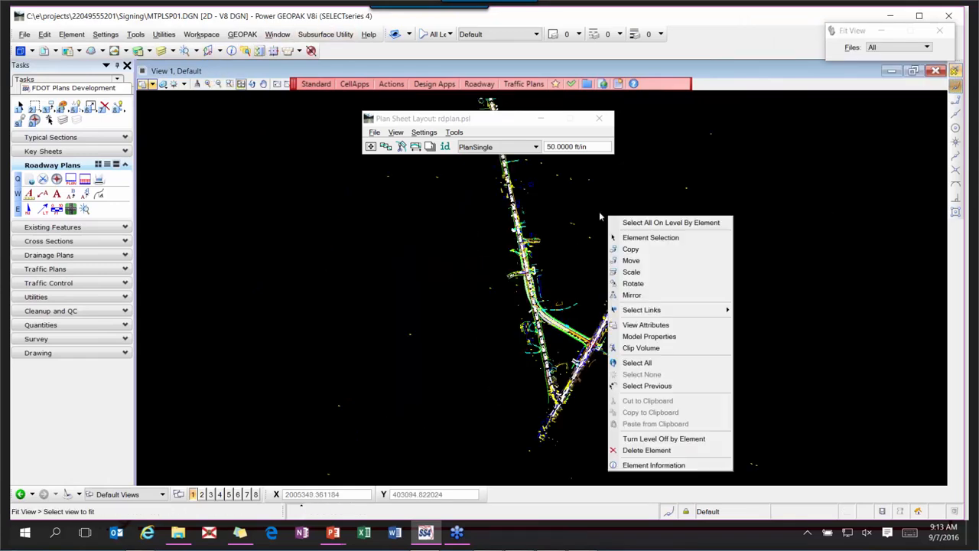
left_click(663, 438)
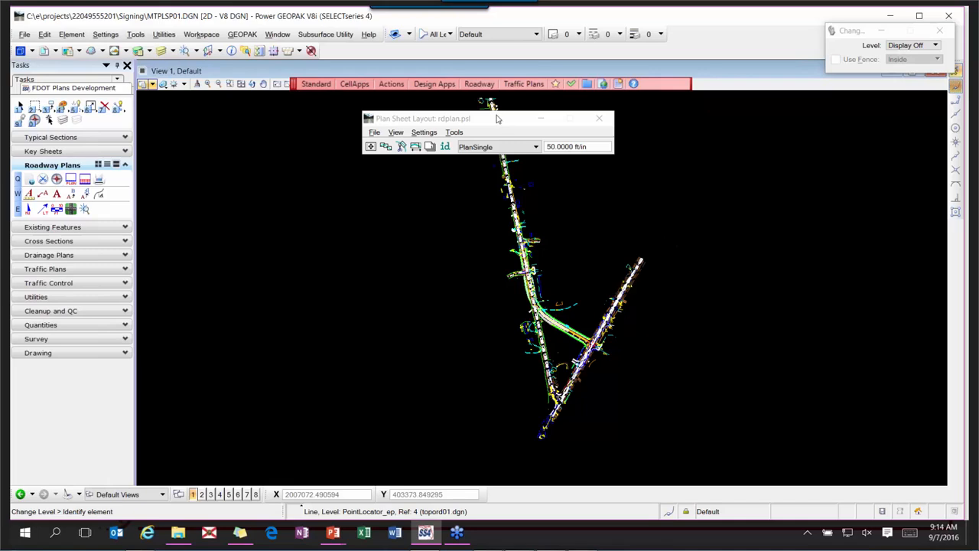
left_click(25, 34)
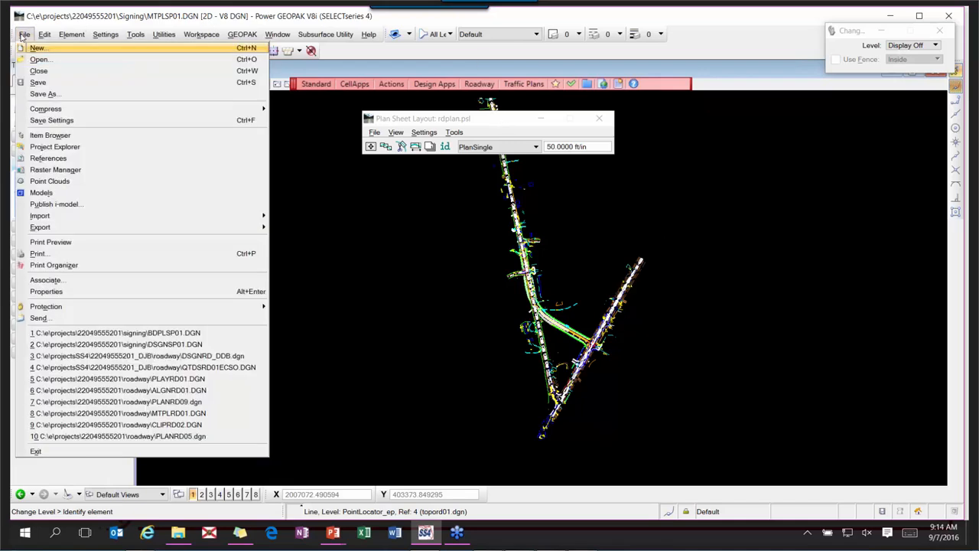
left_click(55, 123)
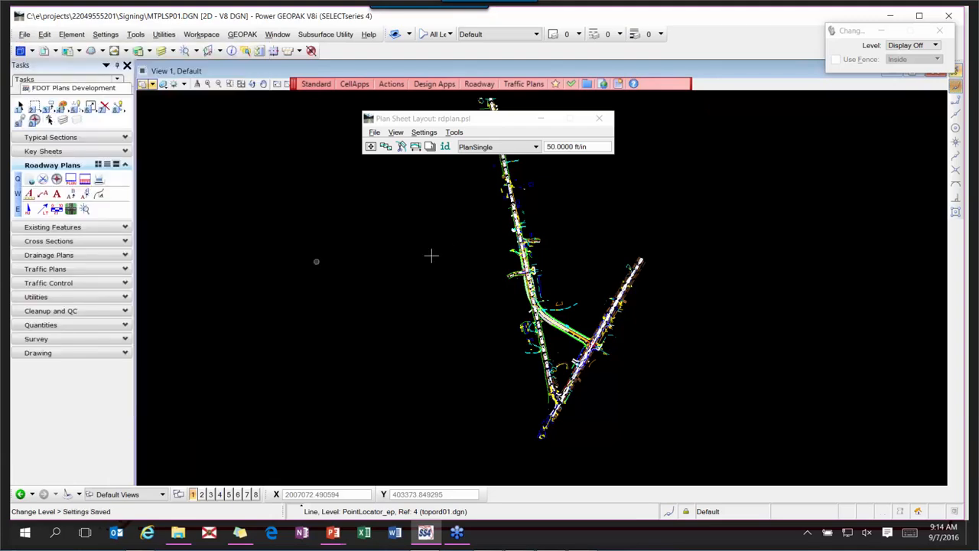
- Open CLIPSP02.DGN from the project's signing folder and move the Plan Sheet Layout dialog lower in the empty view
left_click(25, 35)
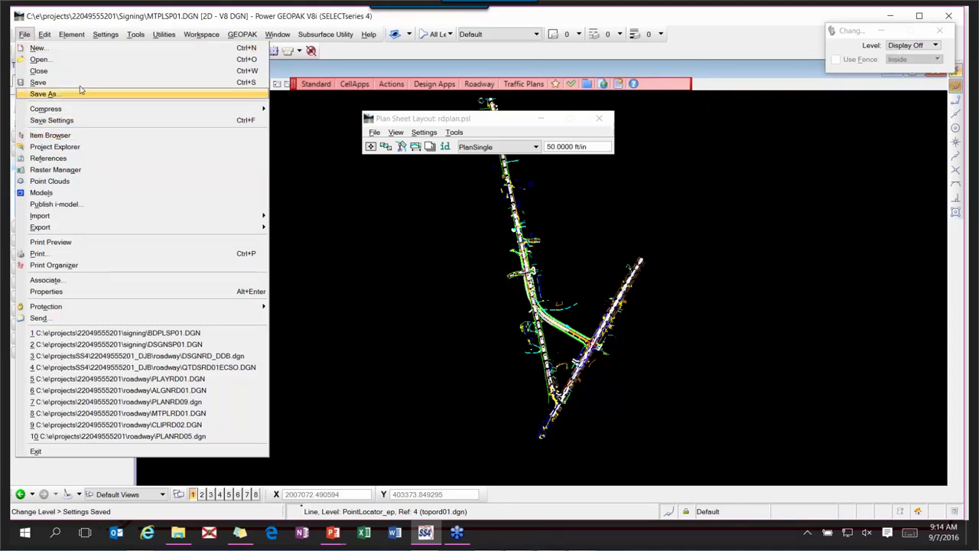
left_click(79, 63)
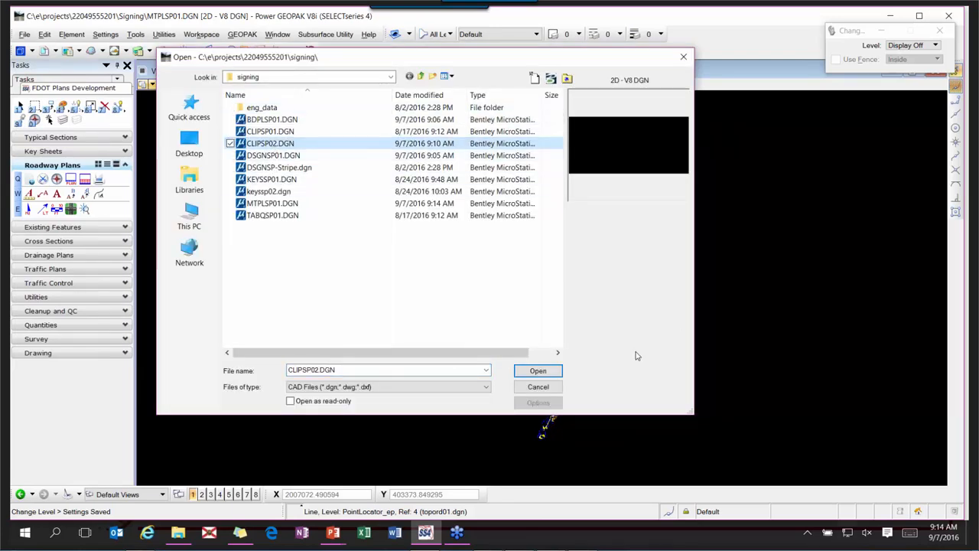
left_click(538, 370)
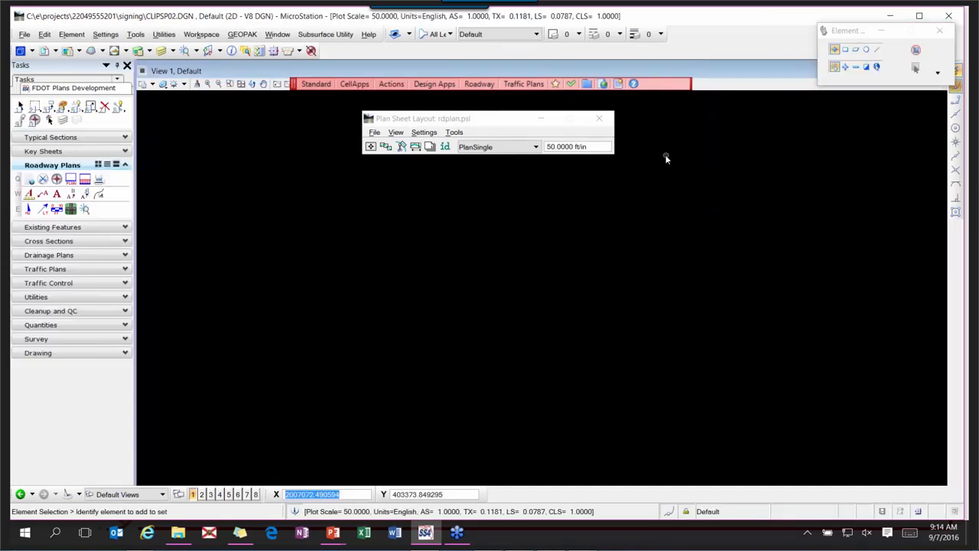
left_click_drag(436, 120, 420, 171)
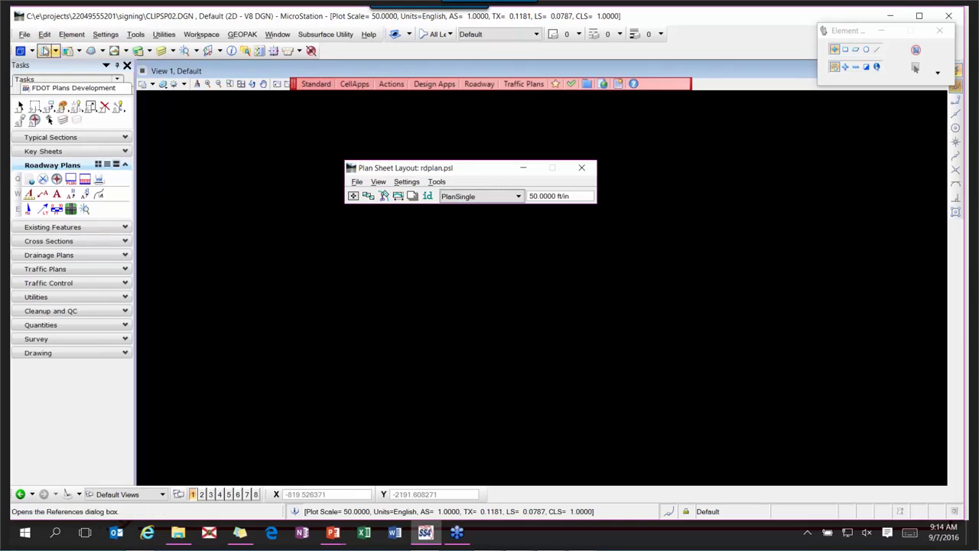
- Choose MTPLSP01.DGN from the signing folder as the reference file to attach to the clip file
left_click(45, 51)
left_click_drag(467, 473, 409, 245)
left_click(260, 269)
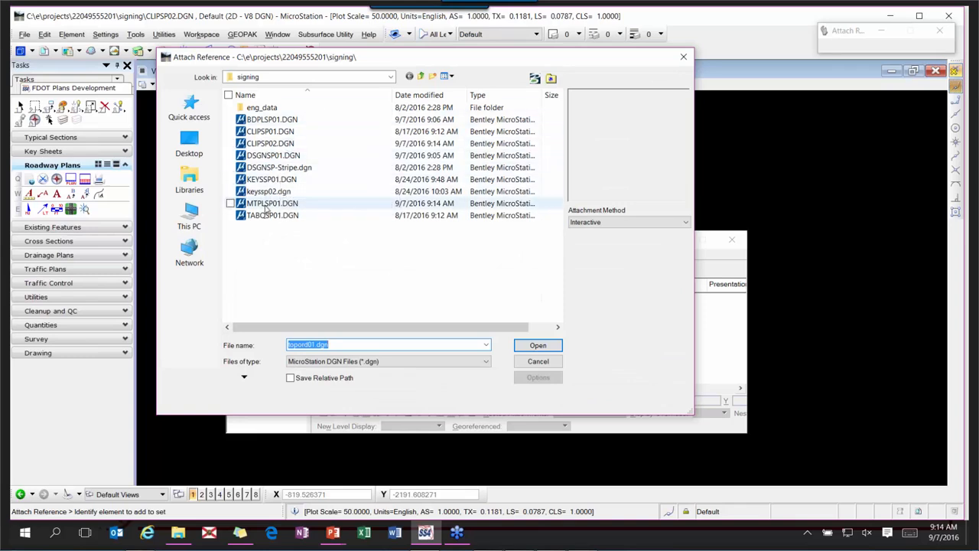
left_click(282, 202)
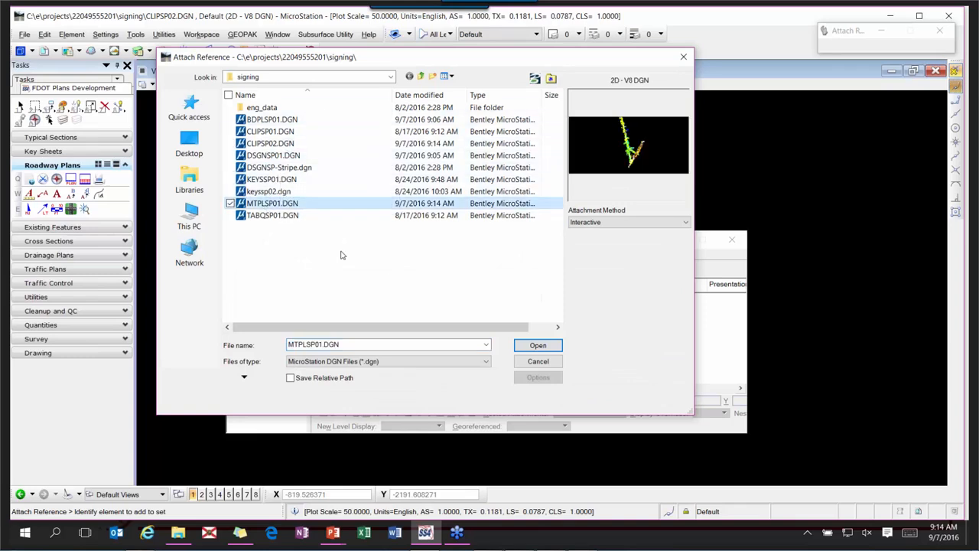
left_click(536, 346)
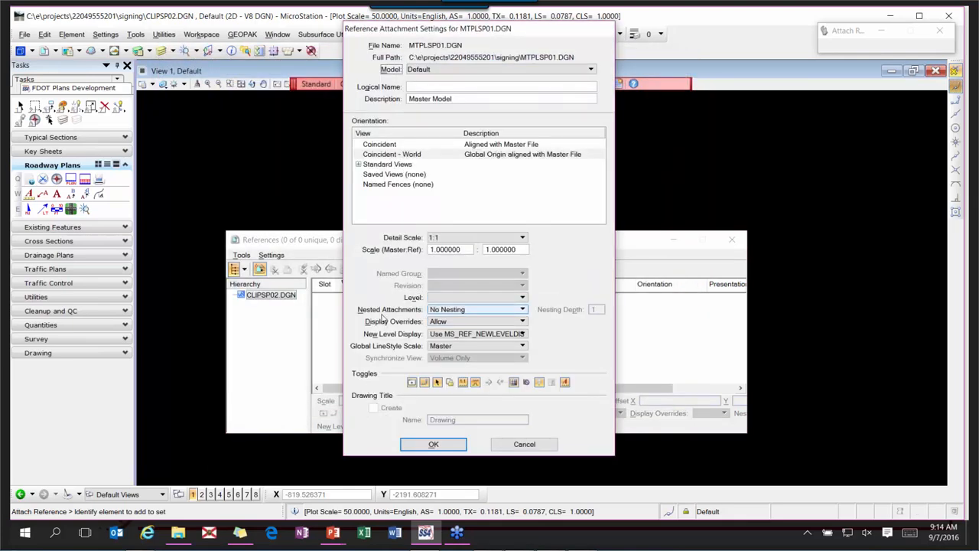
- Attach MTPLSP01.DGN with Live Nesting and display overrides set to Never, fit the view to it and close the reference manager
left_click(474, 314)
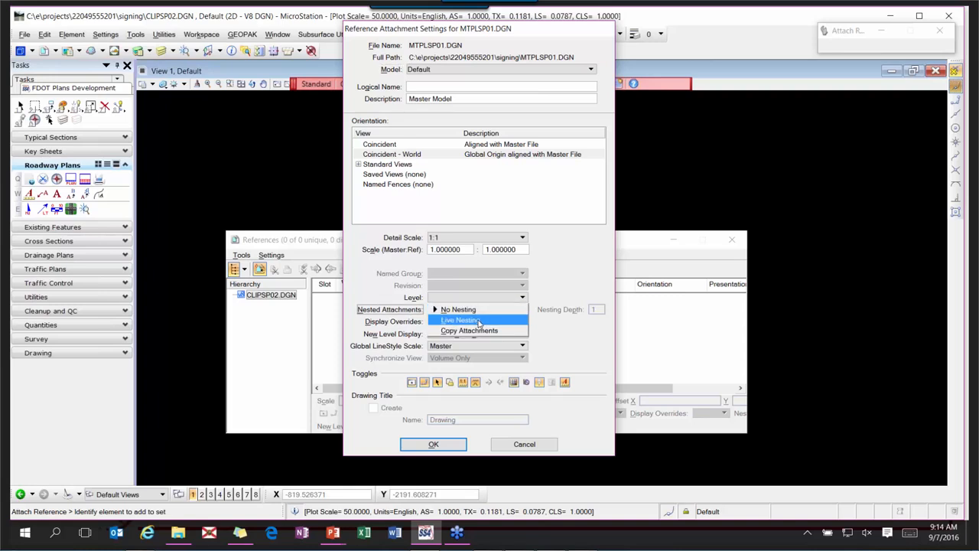
left_click(463, 320)
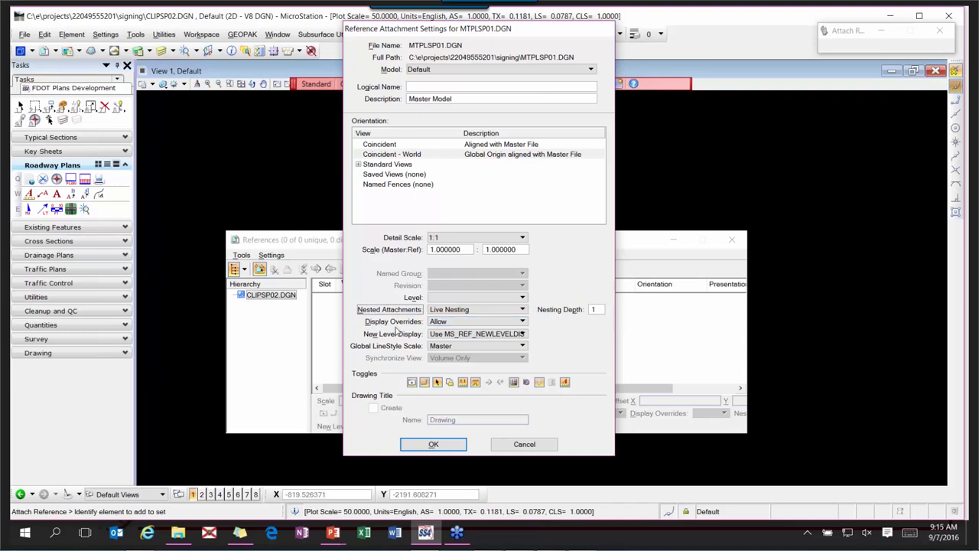
left_click(454, 323)
left_click(454, 345)
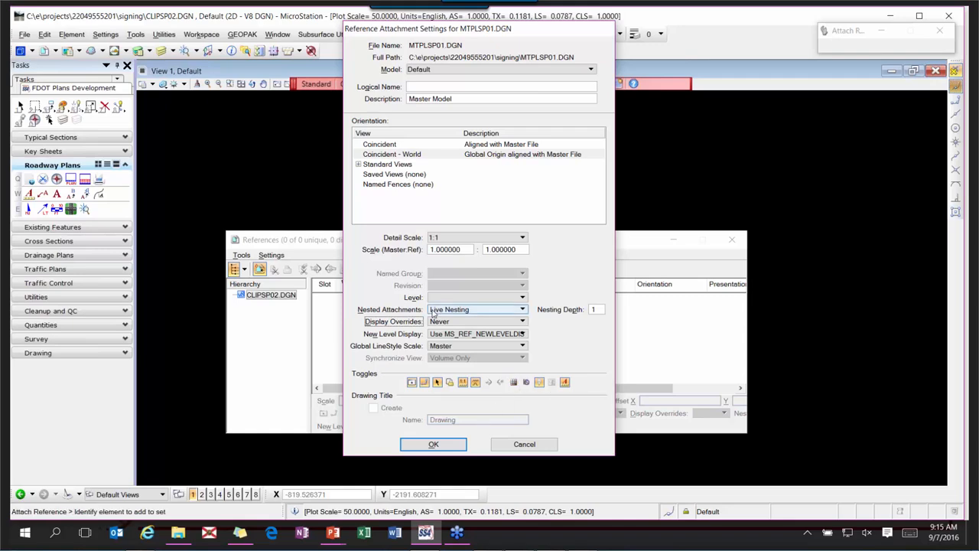
left_click(426, 446)
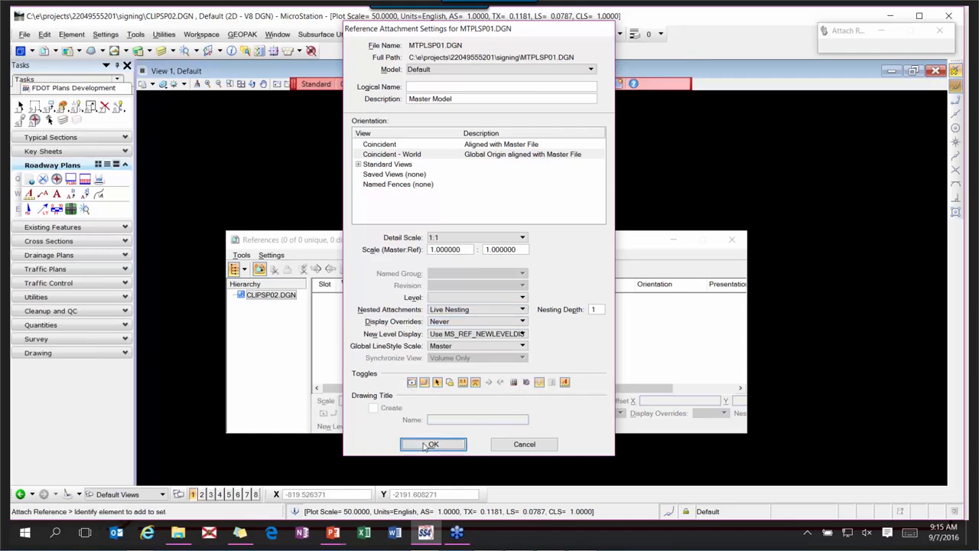
left_click(240, 84)
left_click(661, 207)
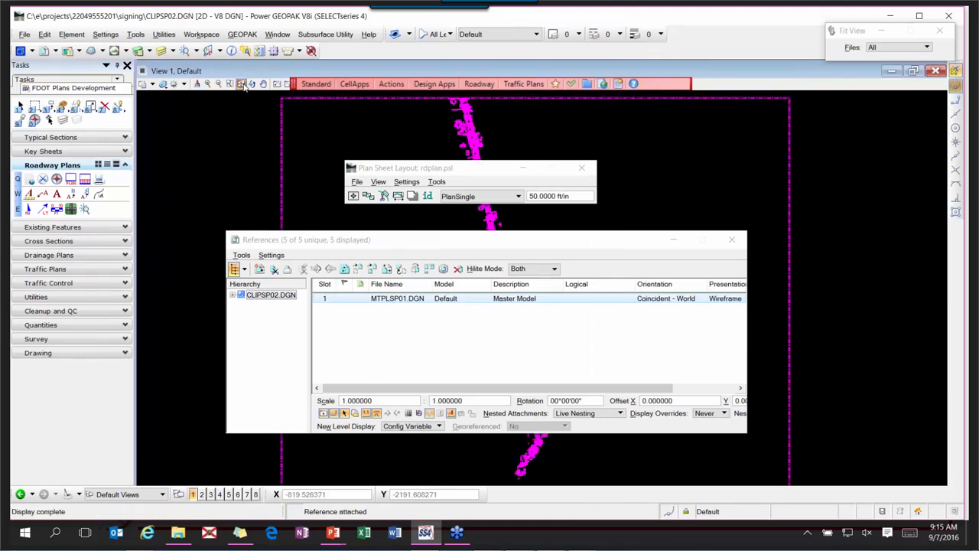
left_click(732, 241)
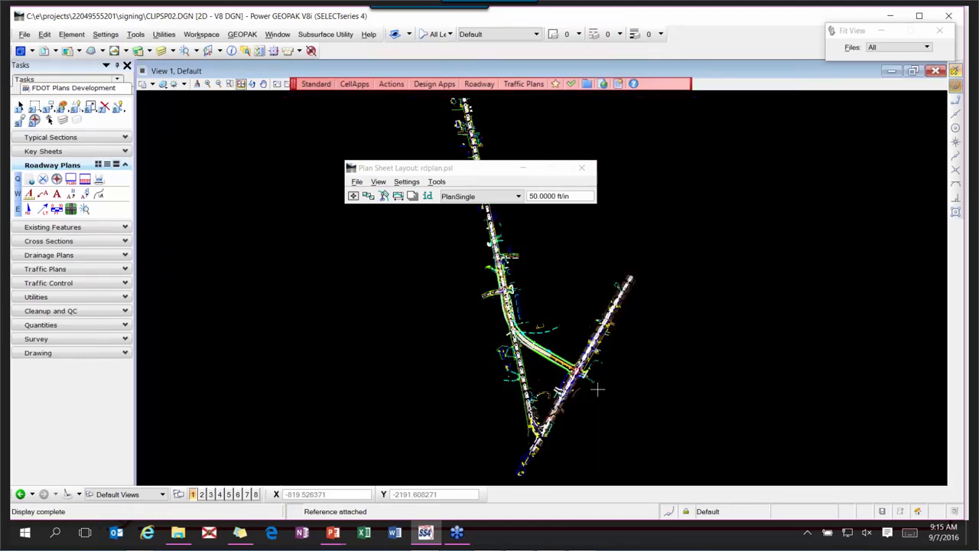
- Open the rdplan.psl sheet library for editing and select the PlanSingle sheet
scroll(570, 369, "up", 5)
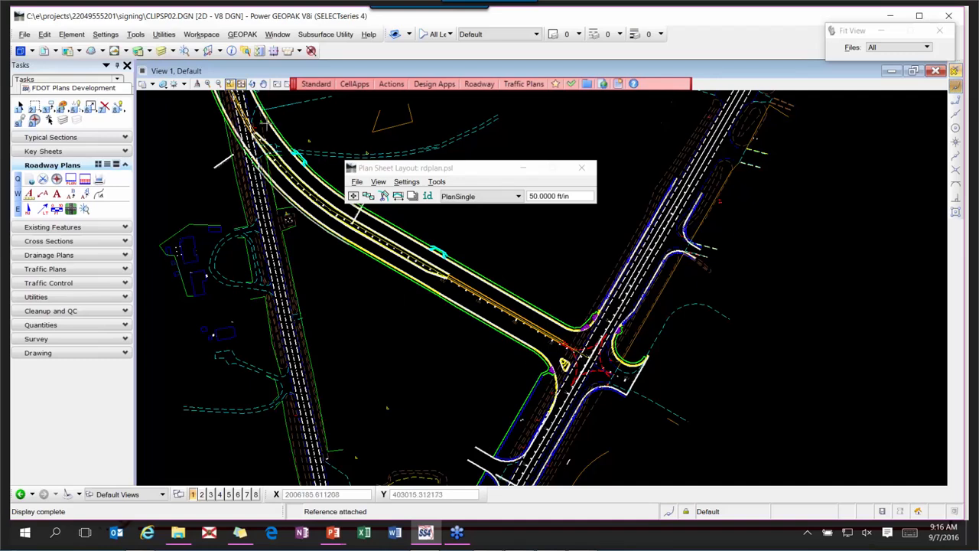
left_click_drag(507, 166, 551, 130)
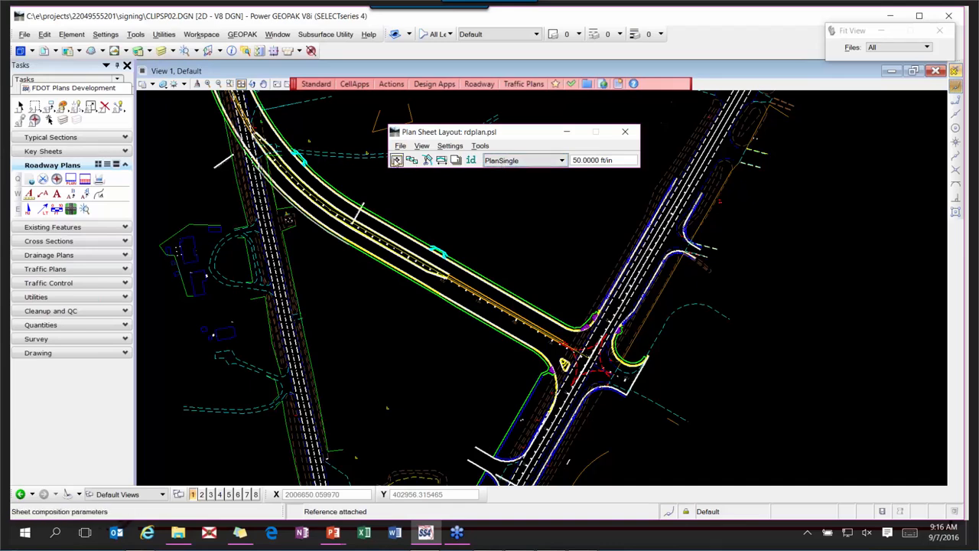
left_click(401, 146)
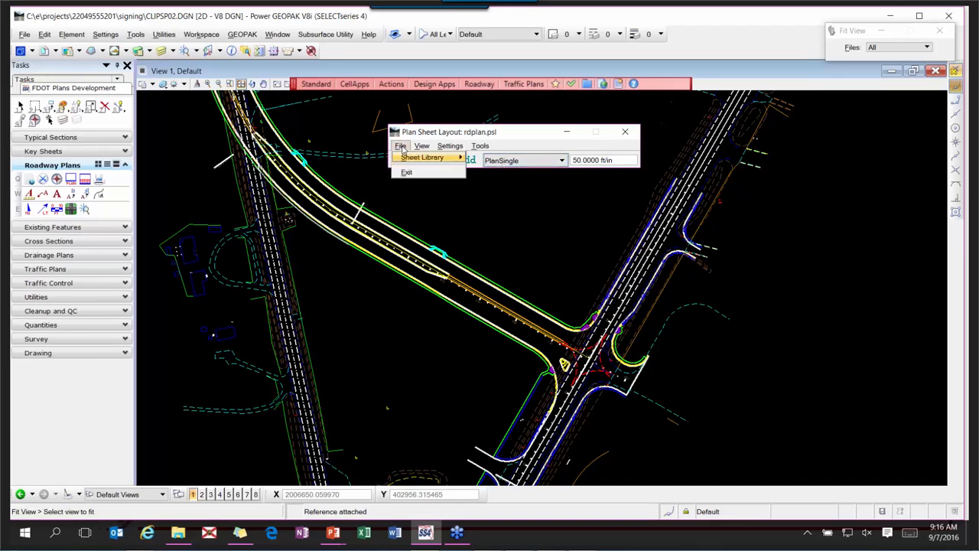
mouse_move(404, 159)
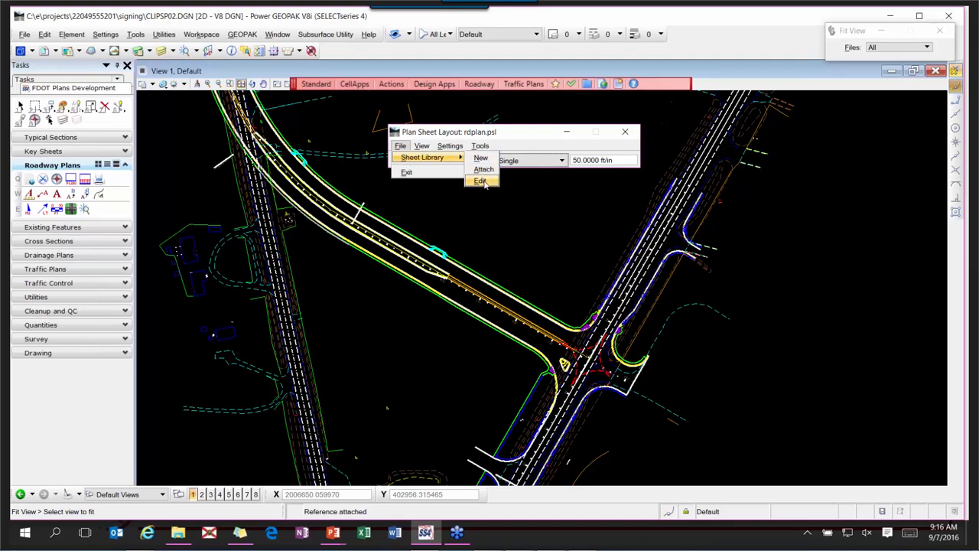
left_click(482, 182)
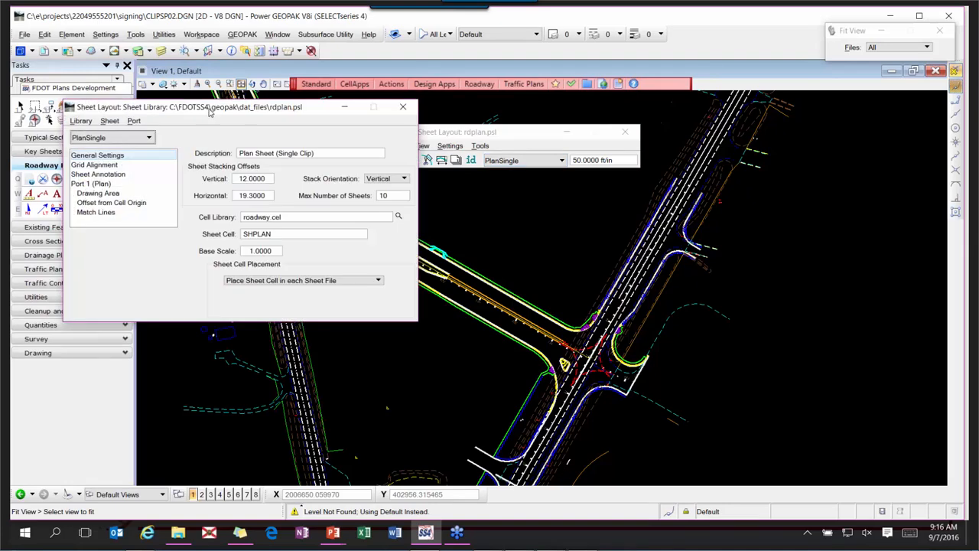
left_click_drag(210, 111, 446, 205)
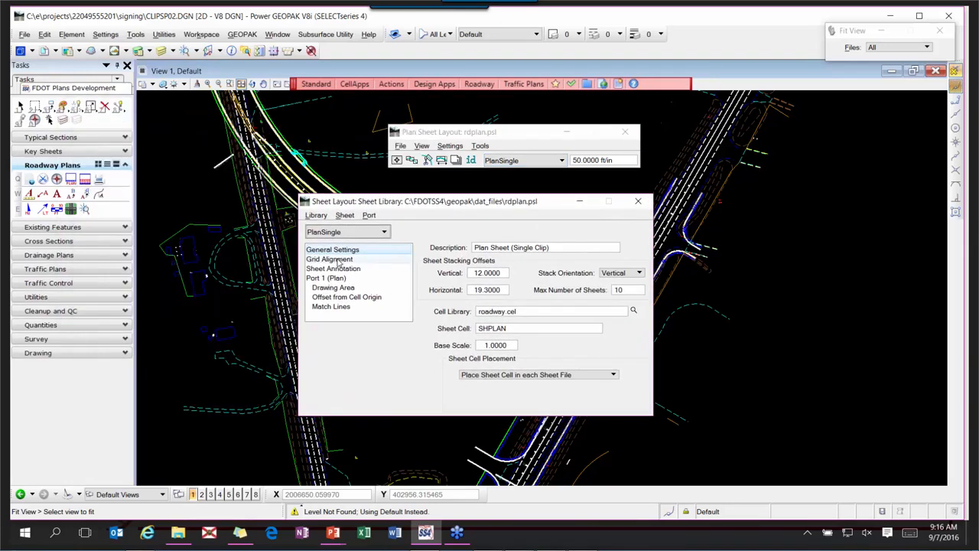
left_click(330, 233)
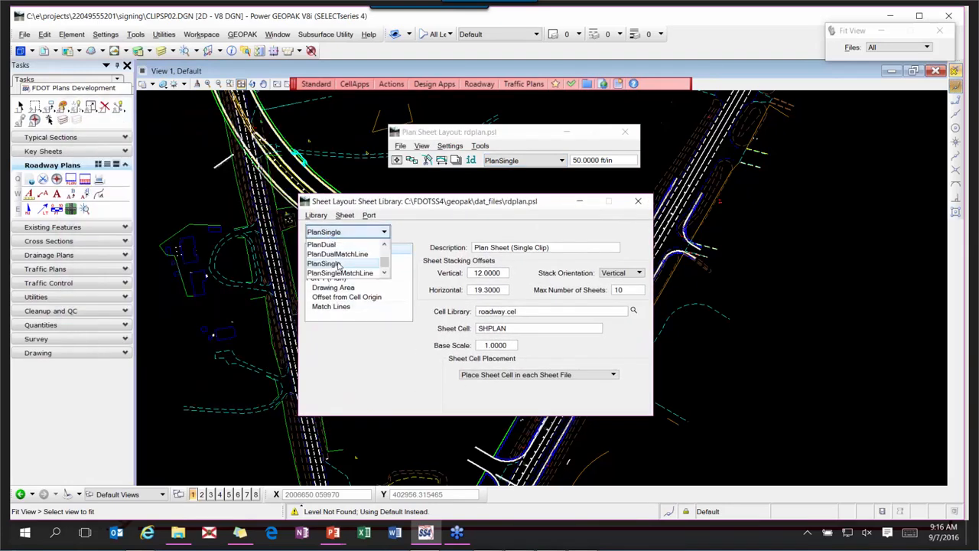
mouse_move(385, 263)
left_mouse_down()
mouse_move(385, 251)
mouse_move(385, 272)
left_mouse_up()
left_click(328, 263)
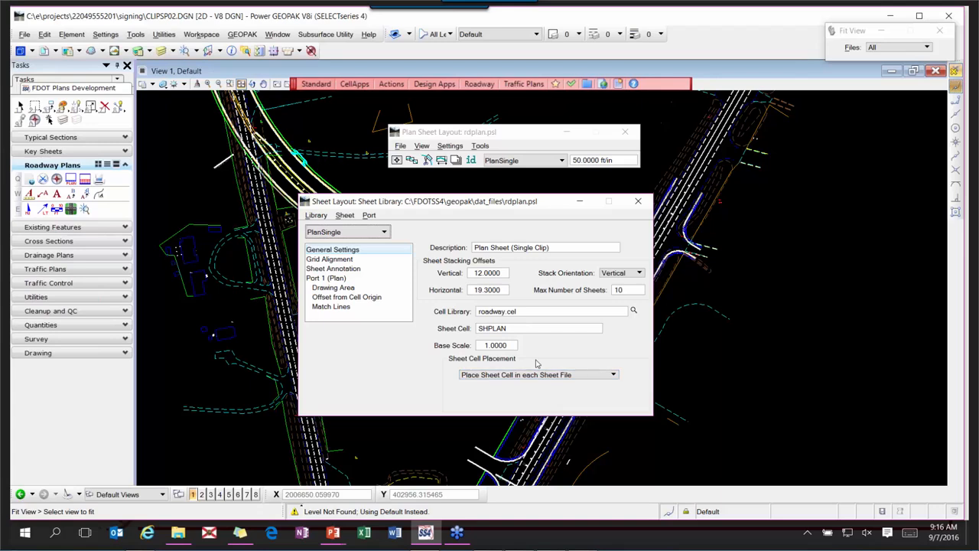
- Set the PlanSingle sheet cell placement to Place Sheet Cell Once in a Reference File, using BDPLSP01.DGN from the signing folder
left_click(614, 375)
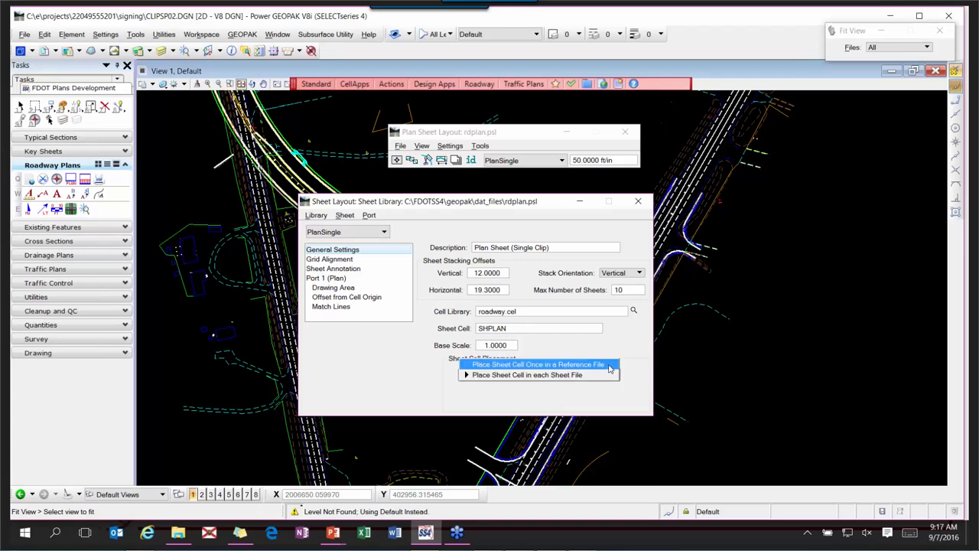
left_click(610, 366)
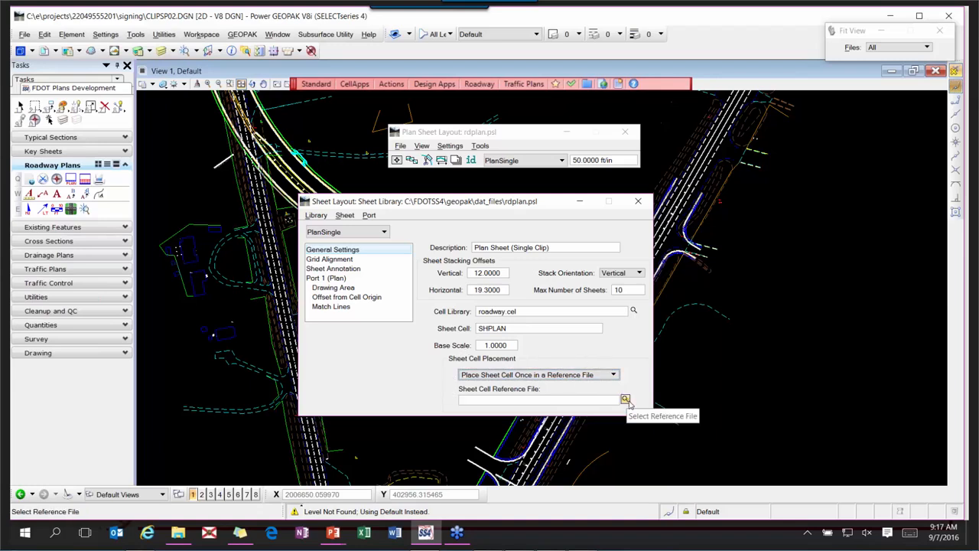
left_click(626, 399)
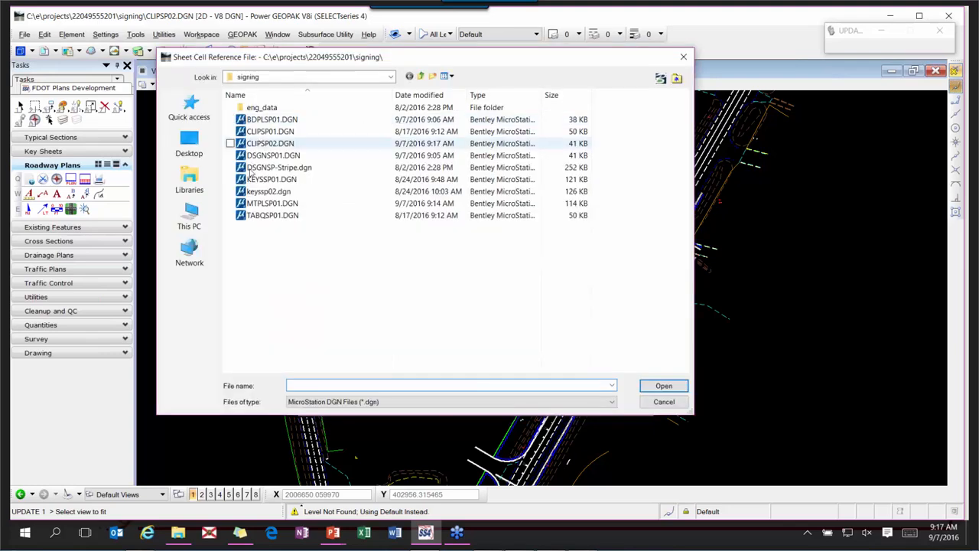
left_click(268, 119)
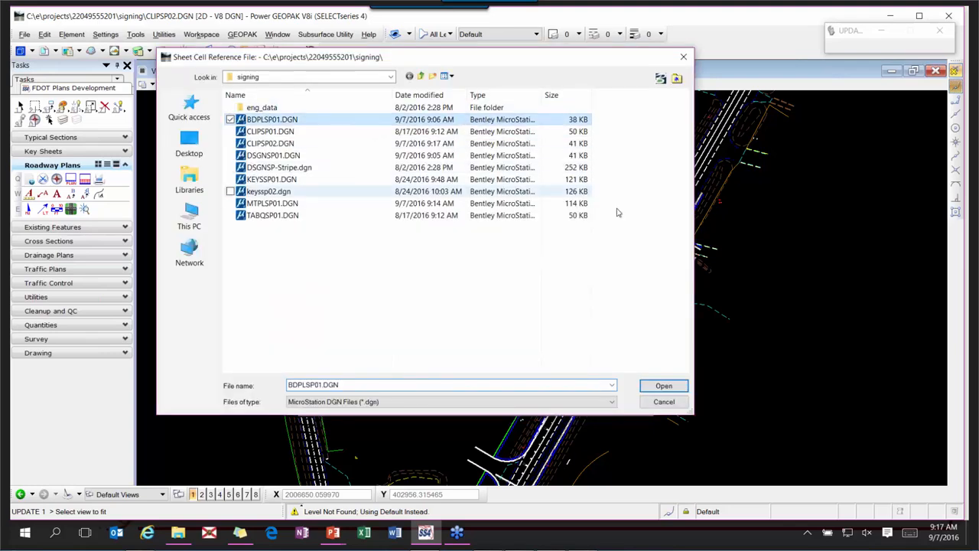
left_click(656, 387)
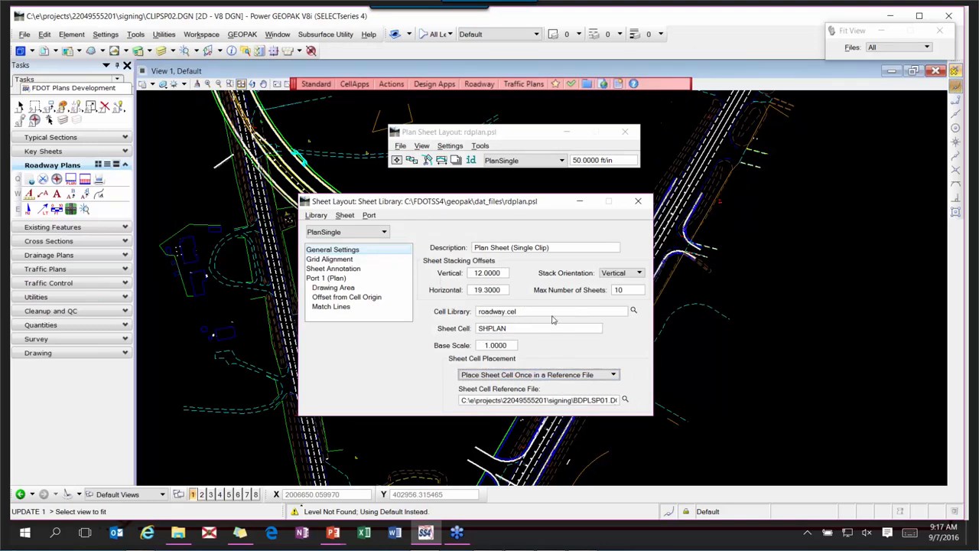
- Review the PlanSingle sheet's grid alignment, sheet annotation positions and the port's X and Y offsets from the cell origin
left_click(354, 259)
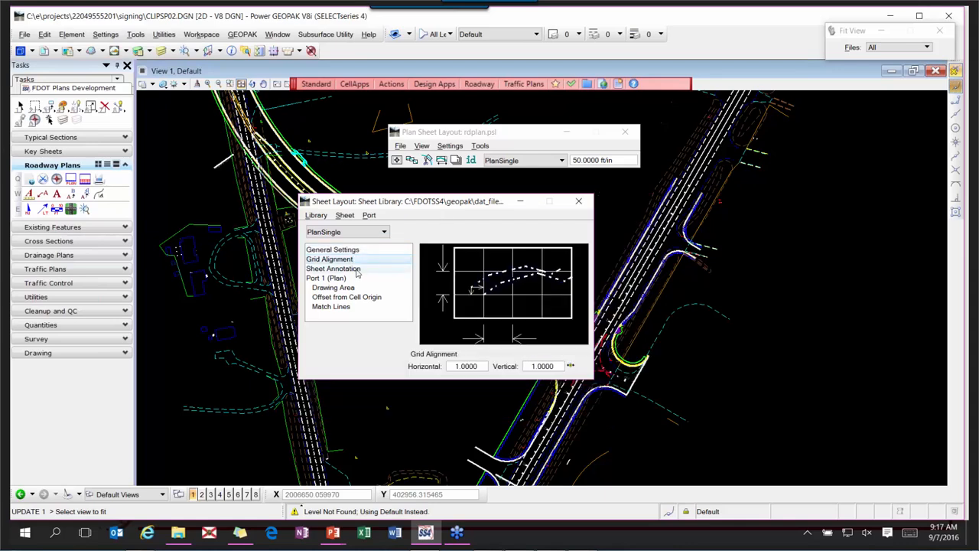
left_click(356, 269)
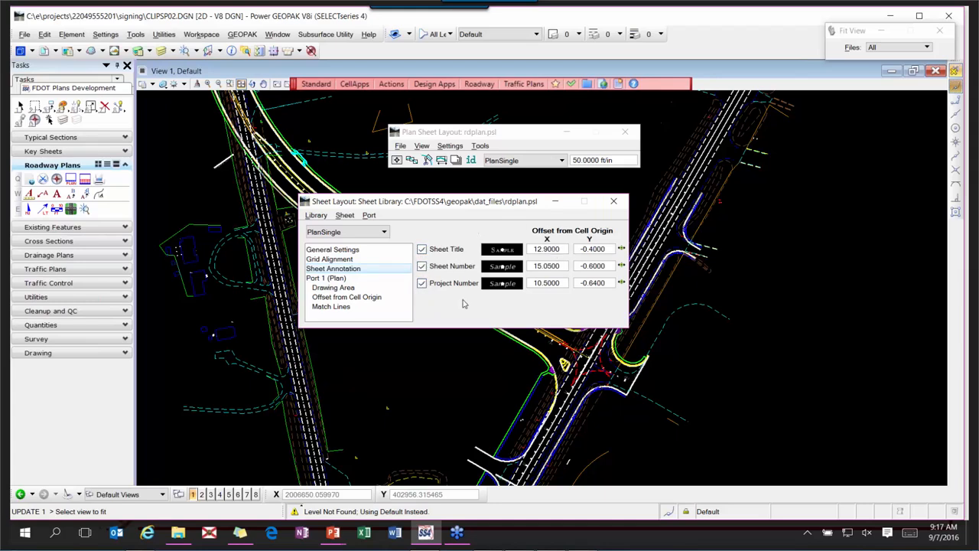
mouse_move(516, 288)
left_click(331, 297)
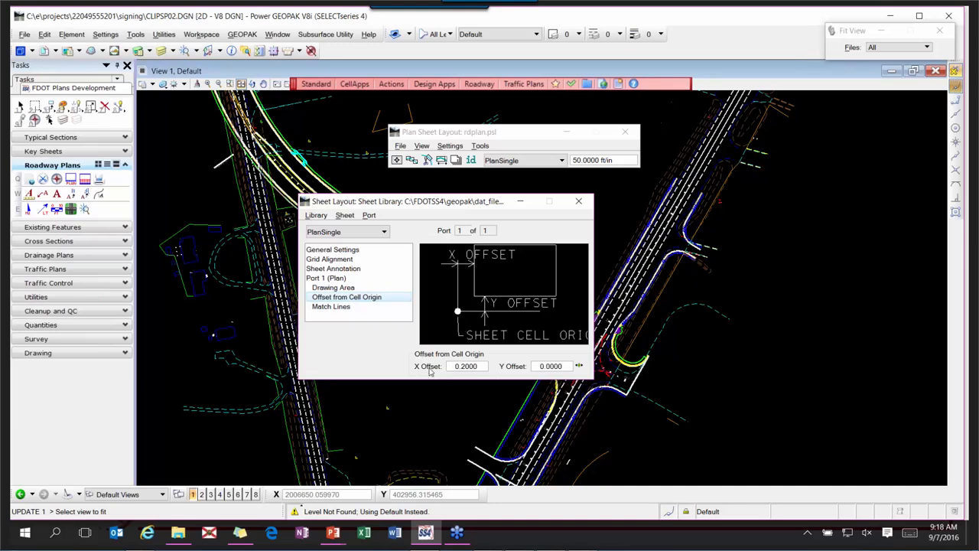
mouse_move(454, 366)
left_mouse_down()
mouse_move(481, 370)
mouse_move(448, 369)
left_mouse_up()
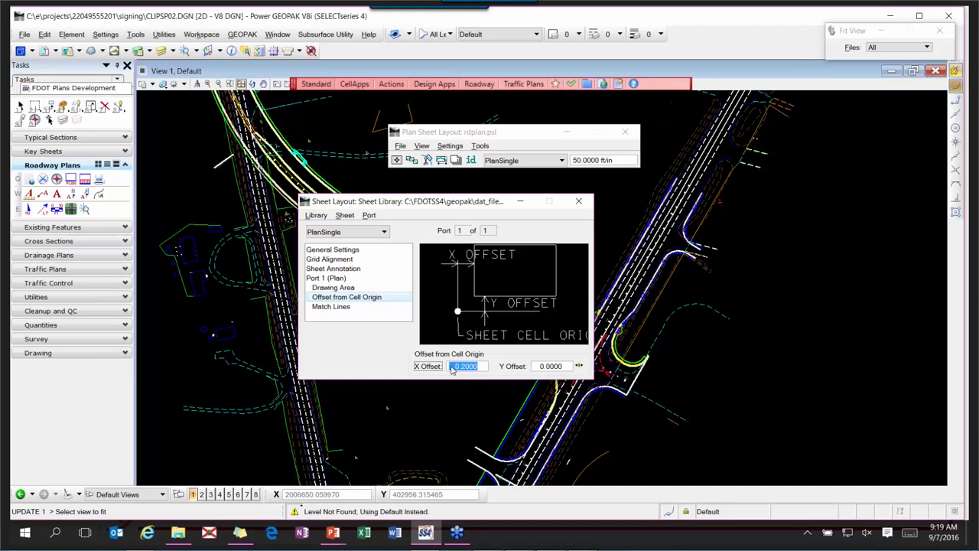
- Save a copy of the sheet library as rdplan.psl in the project's symb folder and close the library editor
left_click(315, 216)
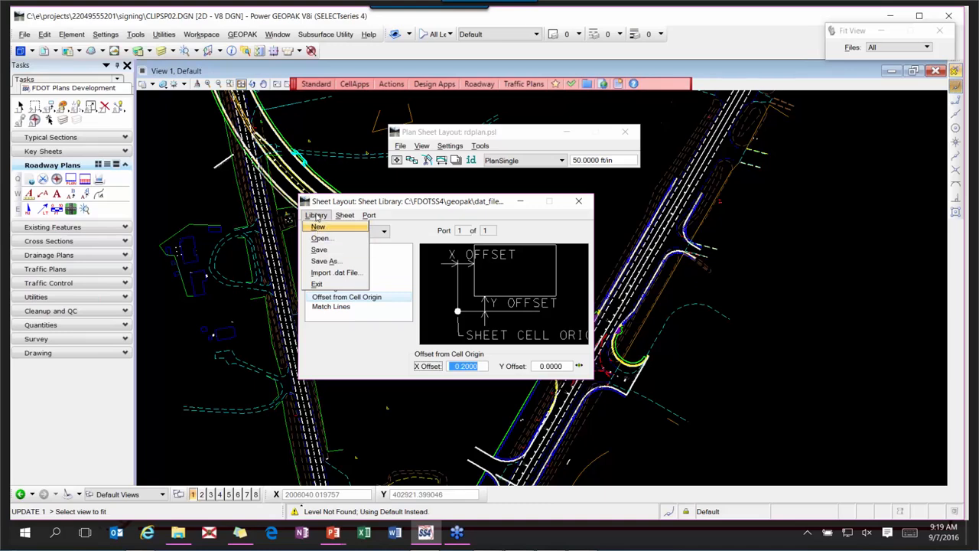
left_click(322, 262)
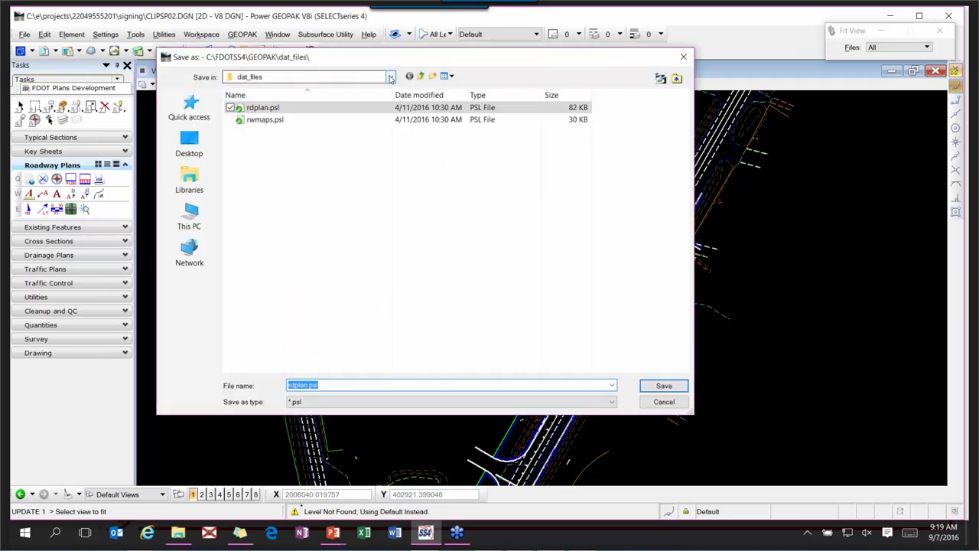
left_click(390, 77)
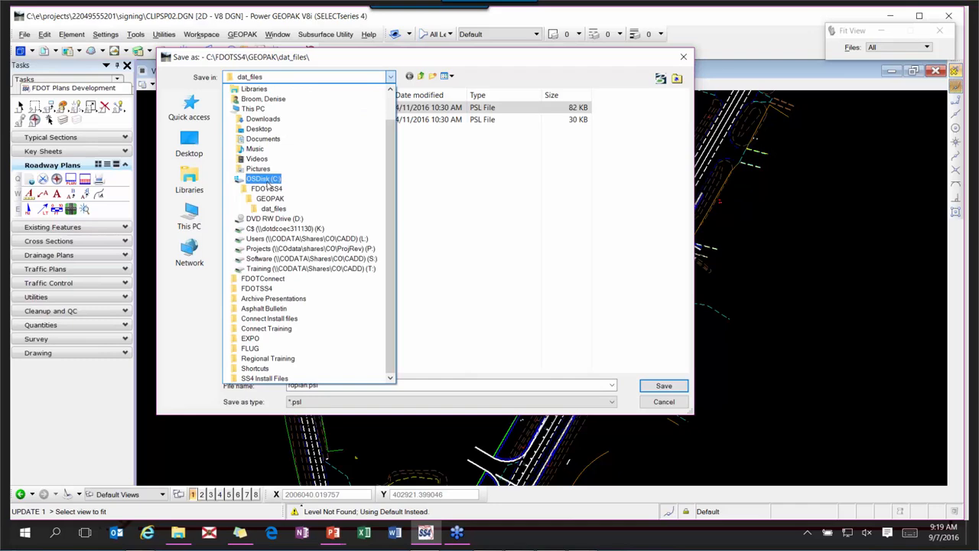
left_click(264, 179)
left_click(260, 146)
double_click(261, 146)
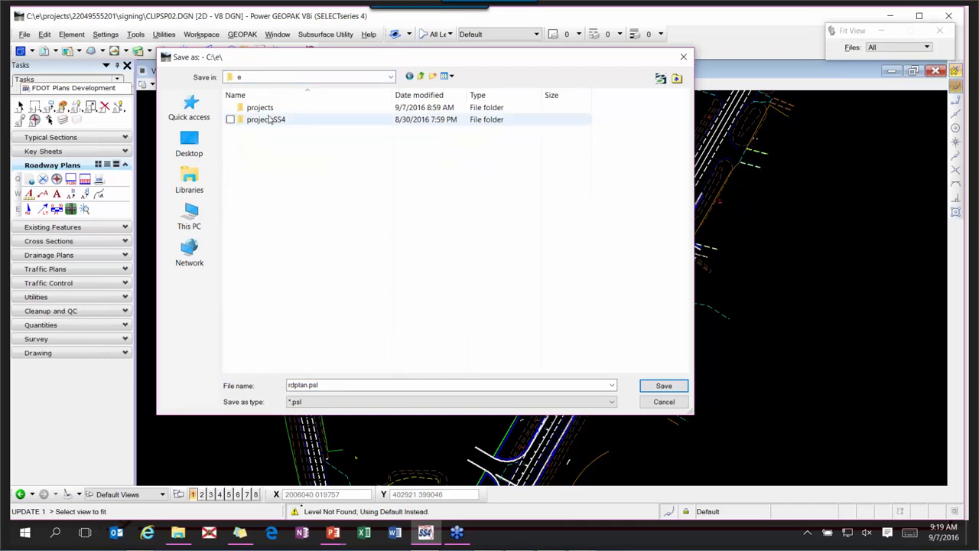
double_click(254, 107)
double_click(270, 122)
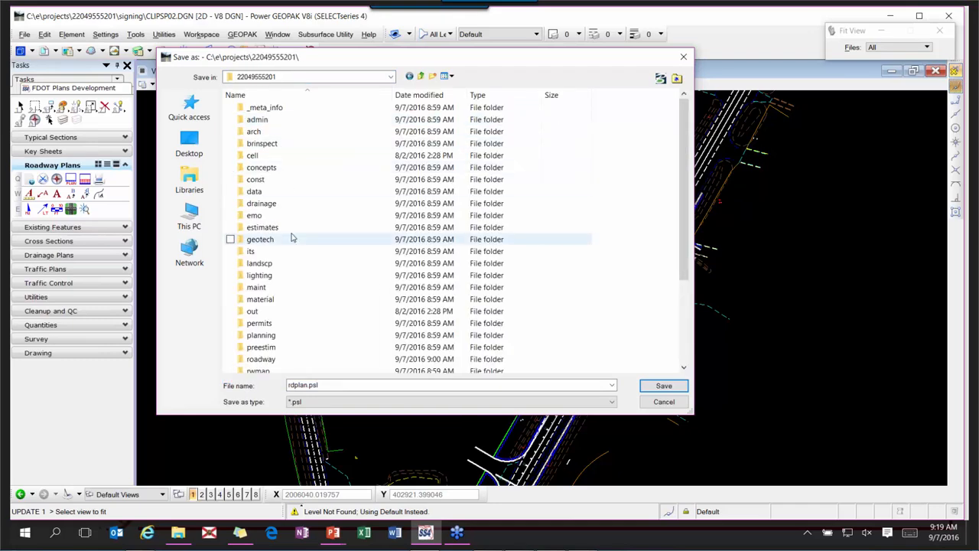
scroll(290, 229, "down", 4)
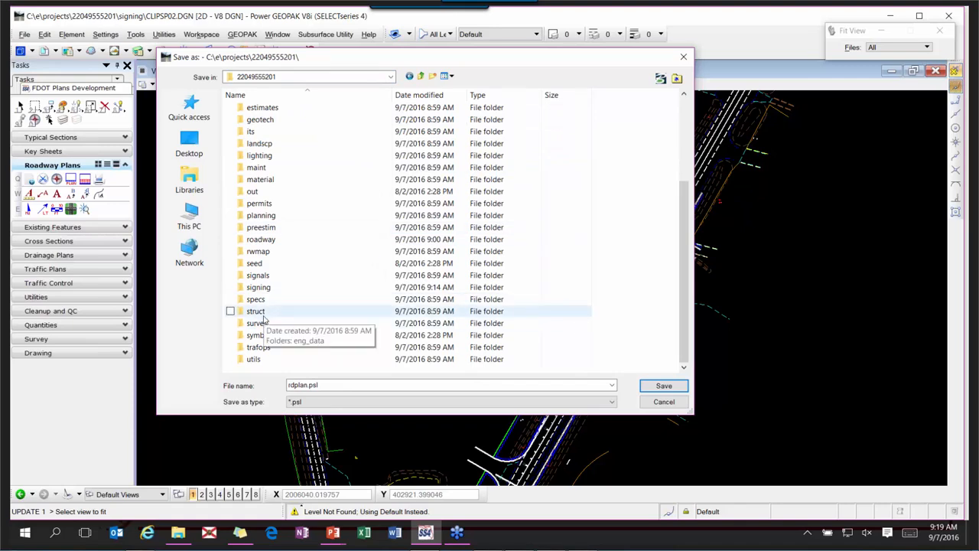
double_click(354, 335)
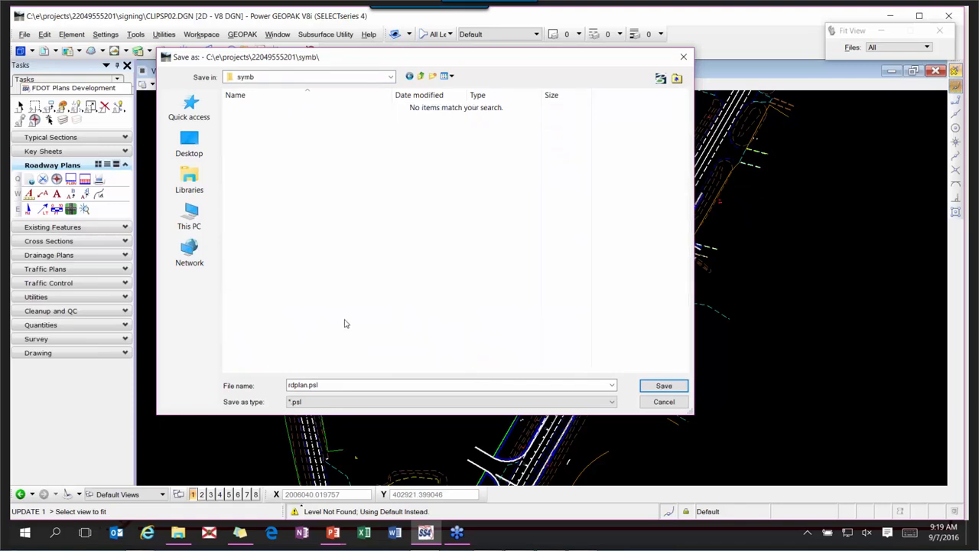
key("Return")
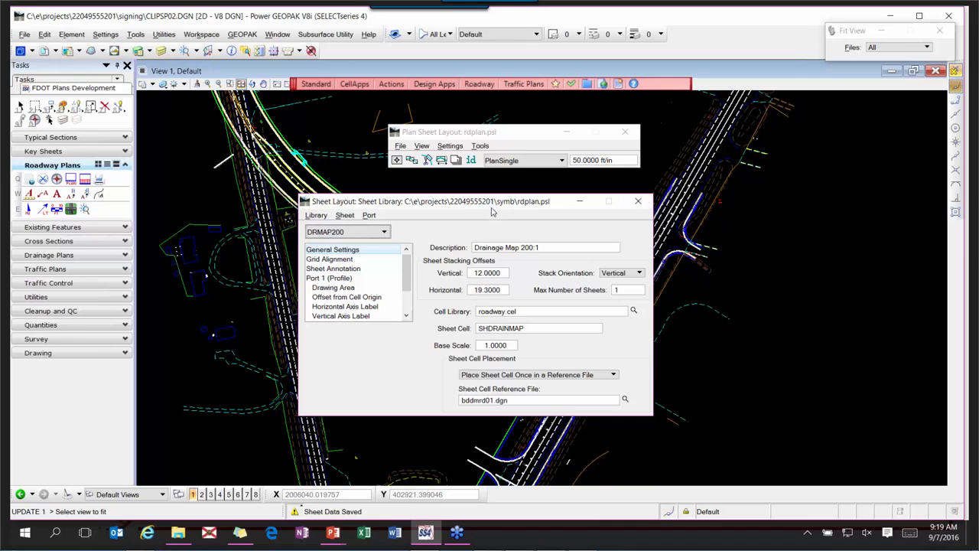
left_click_drag(494, 208, 475, 230)
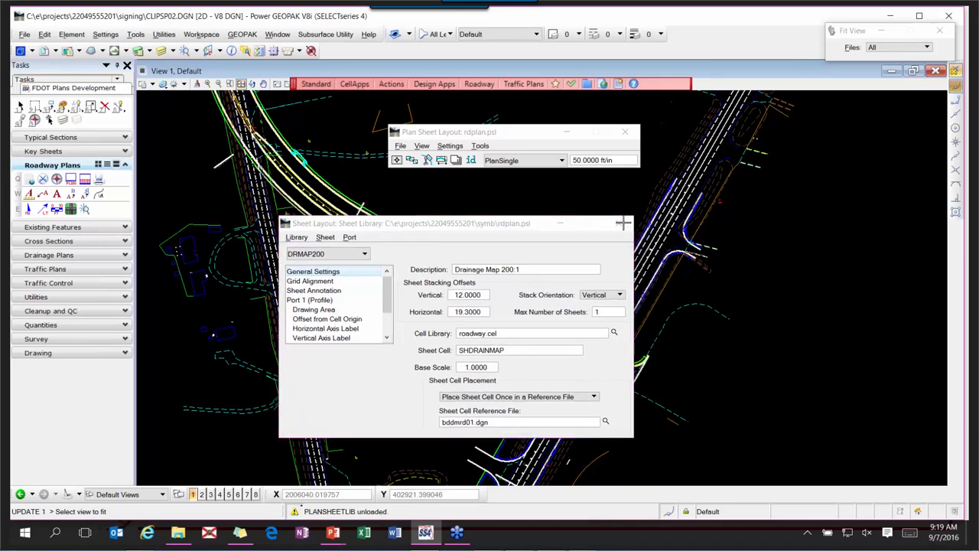
left_click(621, 223)
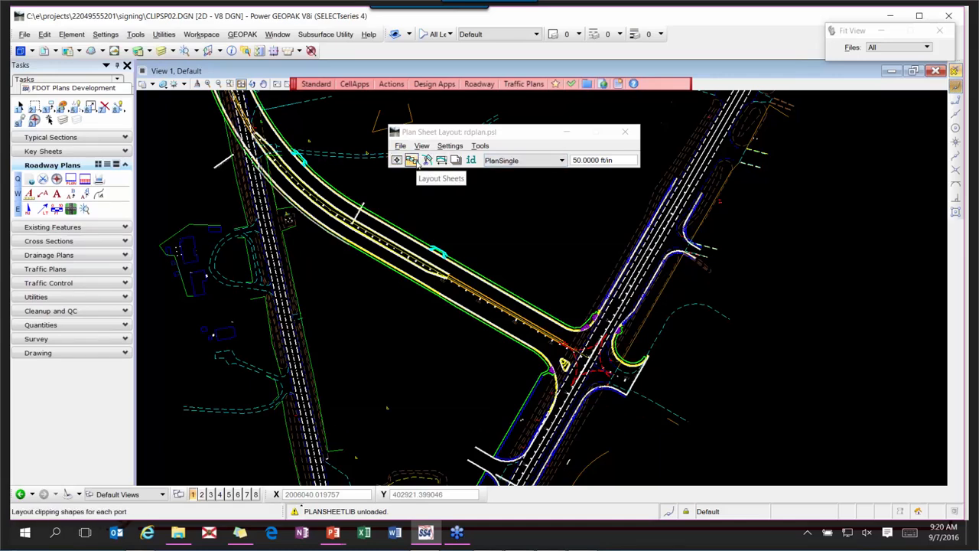
- Examine the sheet composition clipping methods and station range settings, with By Station Range: Radial chosen as the method
left_click(480, 145)
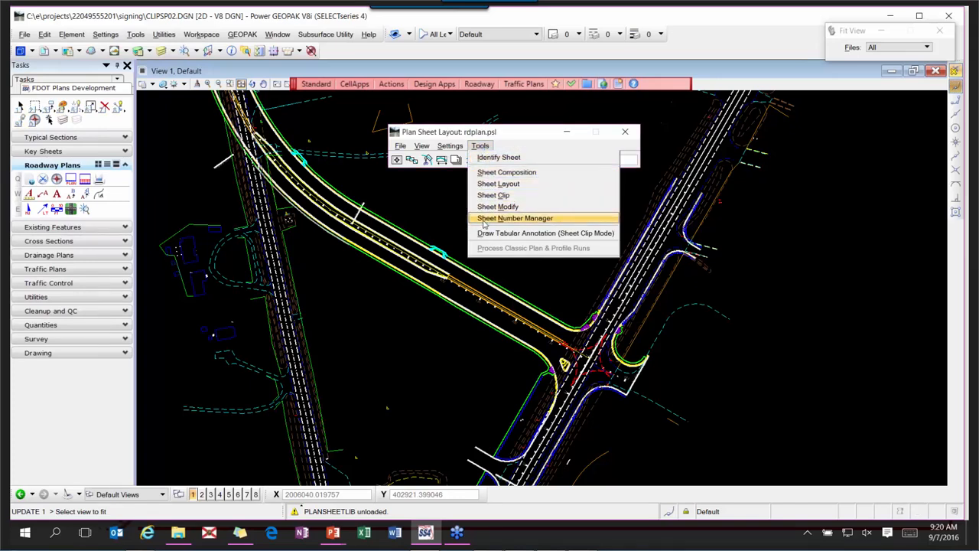
left_click(478, 144)
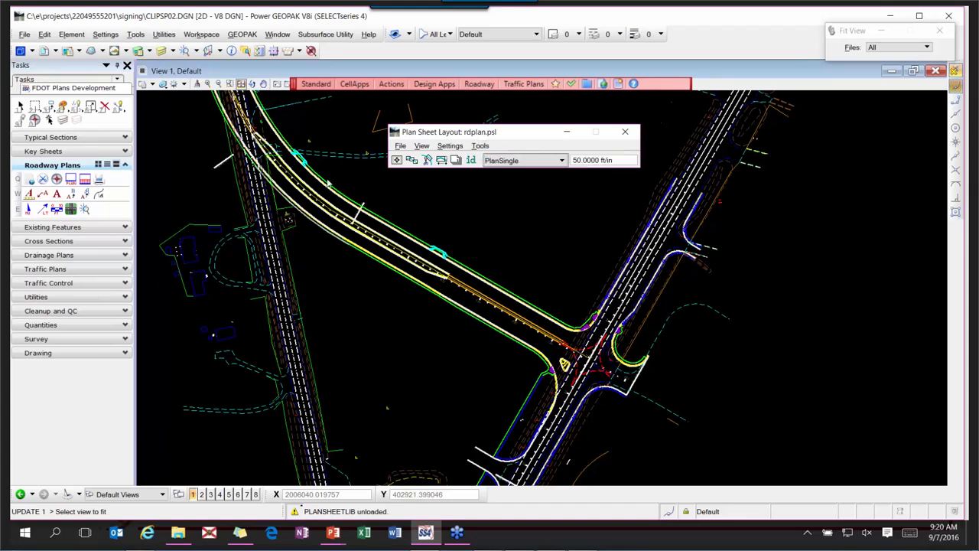
left_click(396, 161)
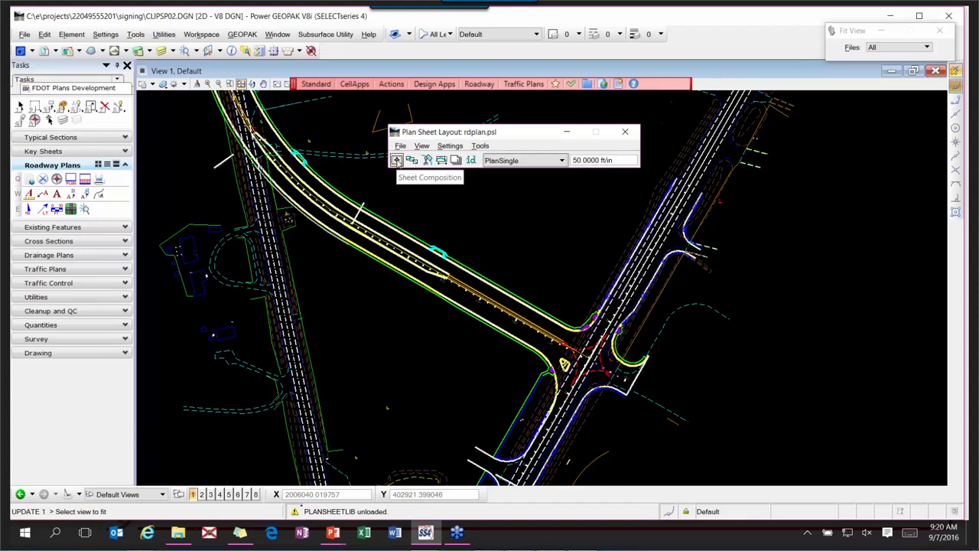
left_click(396, 161)
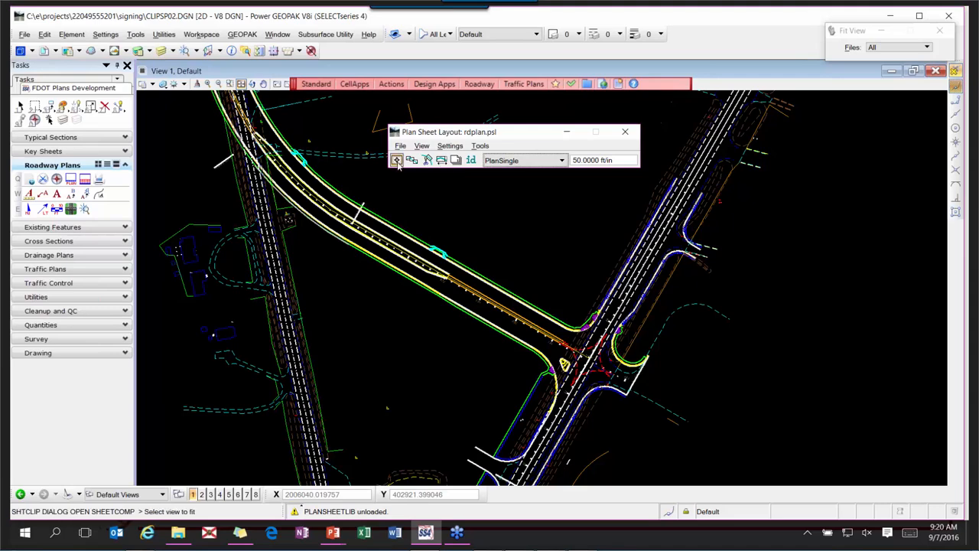
left_click_drag(236, 203, 385, 190)
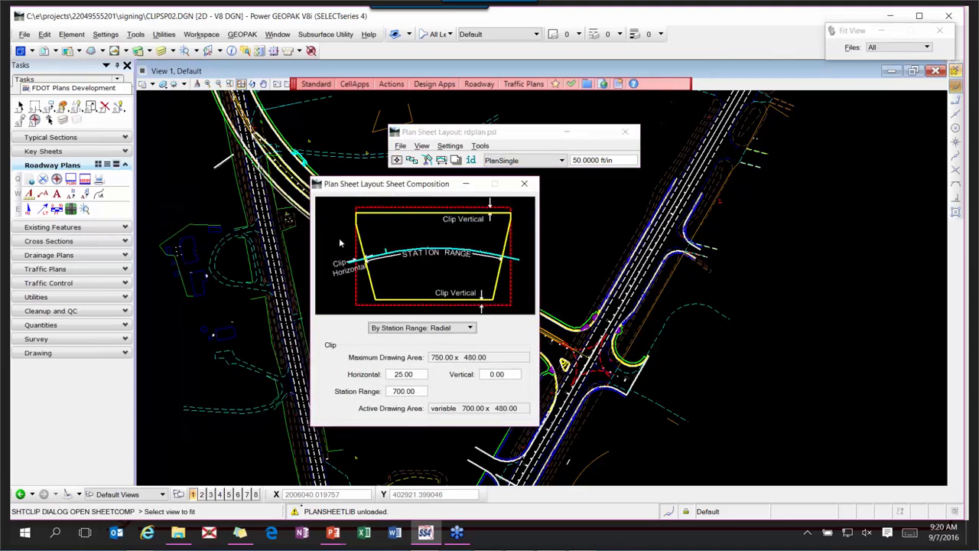
left_click(469, 328)
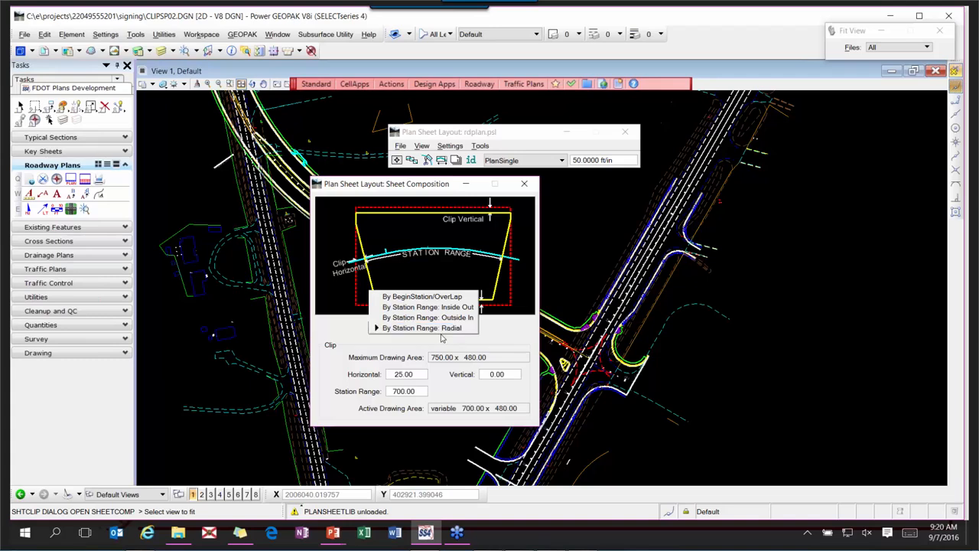
left_click(413, 329)
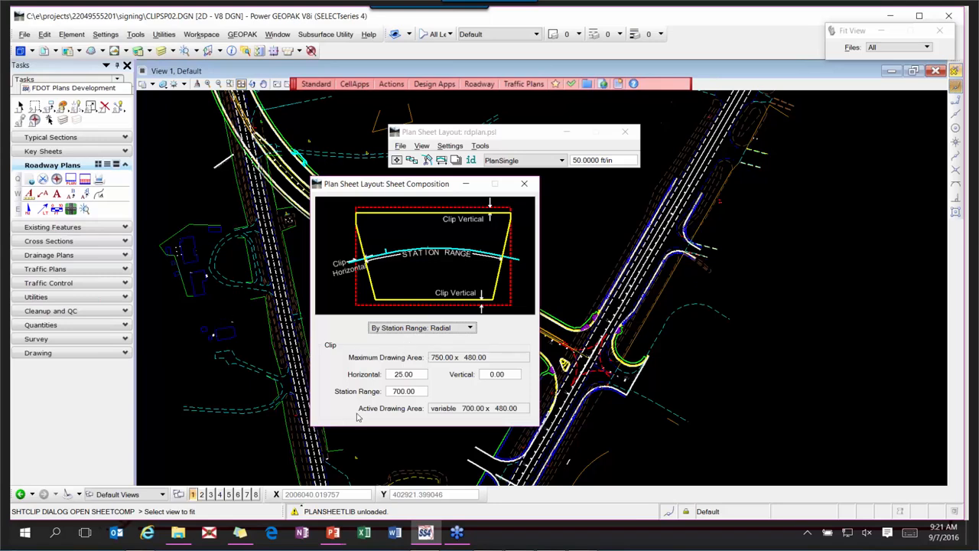
left_click_drag(392, 390, 418, 392)
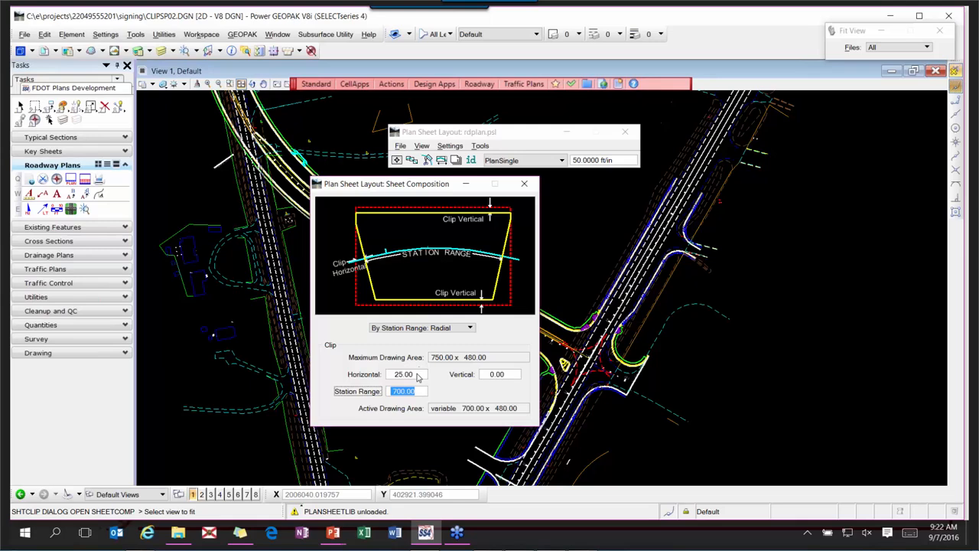
left_click(525, 184)
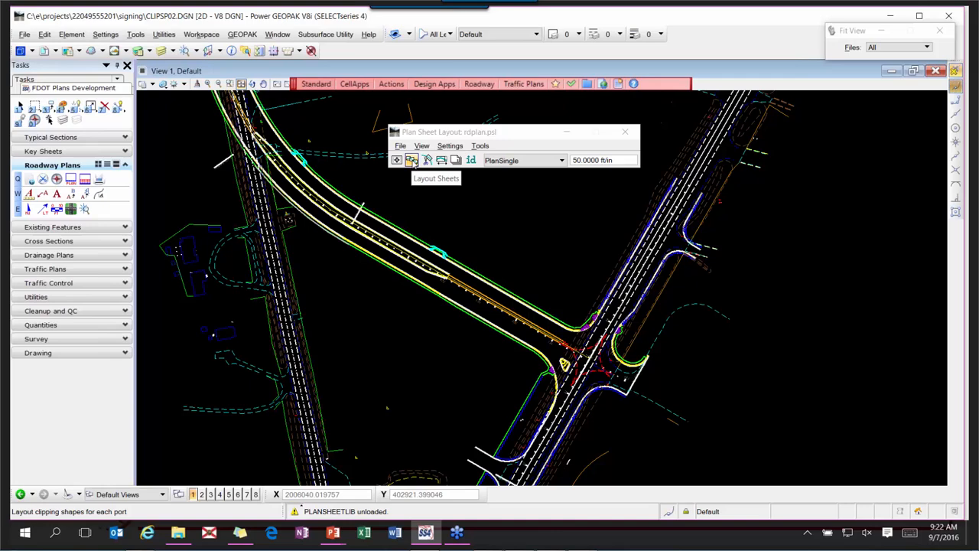
- Open the layout settings for the PlanSingle sheets and try to browse for the coordinate geometry job
left_click(412, 160)
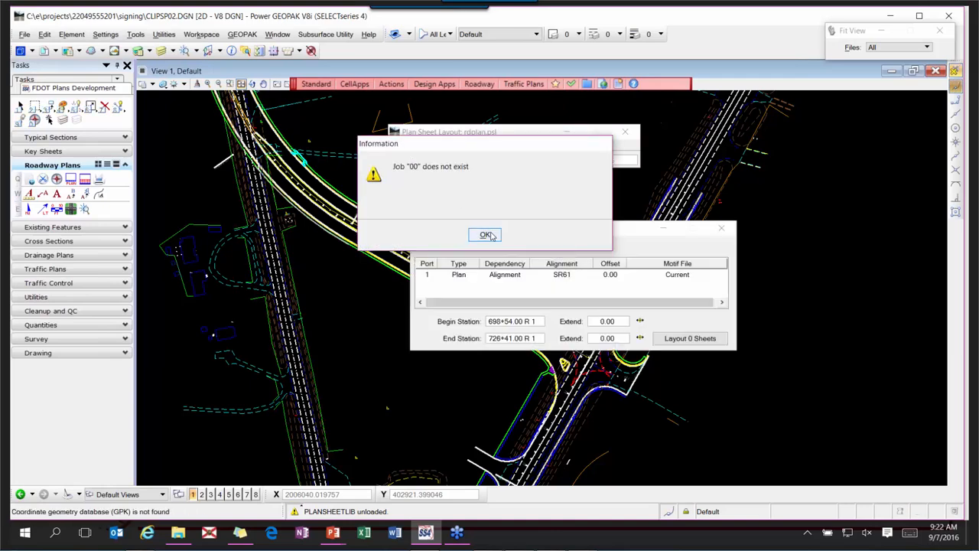
left_click(490, 236)
left_click(469, 245)
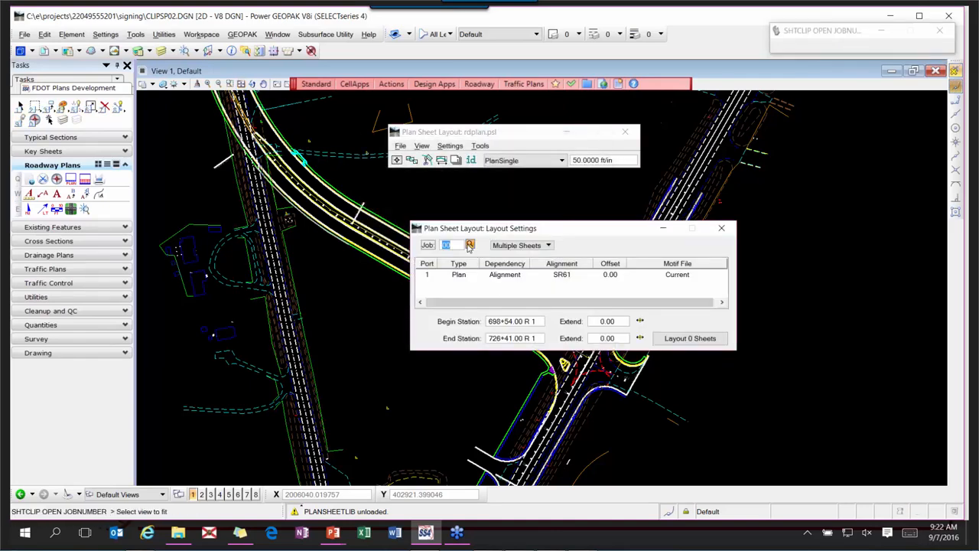
left_click(472, 253)
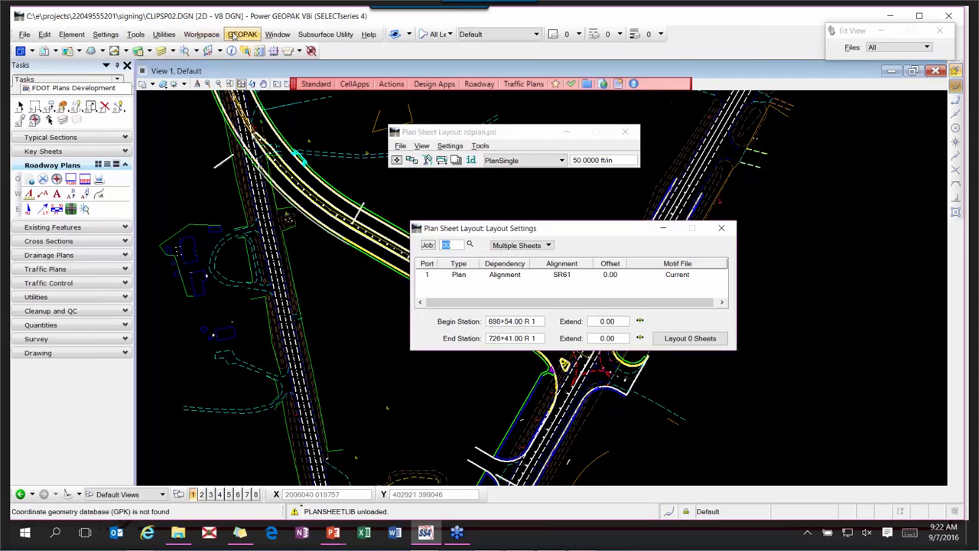
- Set the Job (GPK) Directory in the GEOPAK COGO user preferences to the project's roadway folder
left_click(239, 36)
mouse_move(243, 49)
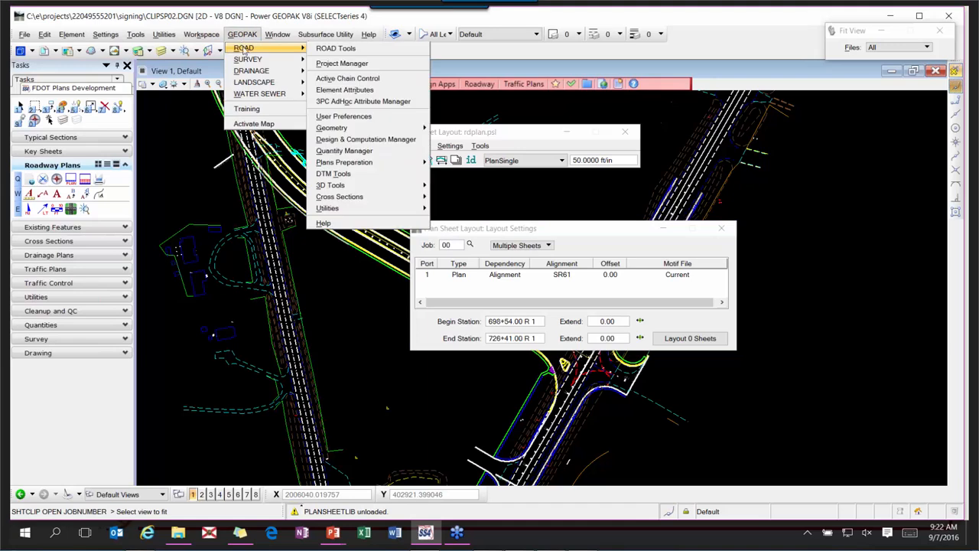
left_click(343, 117)
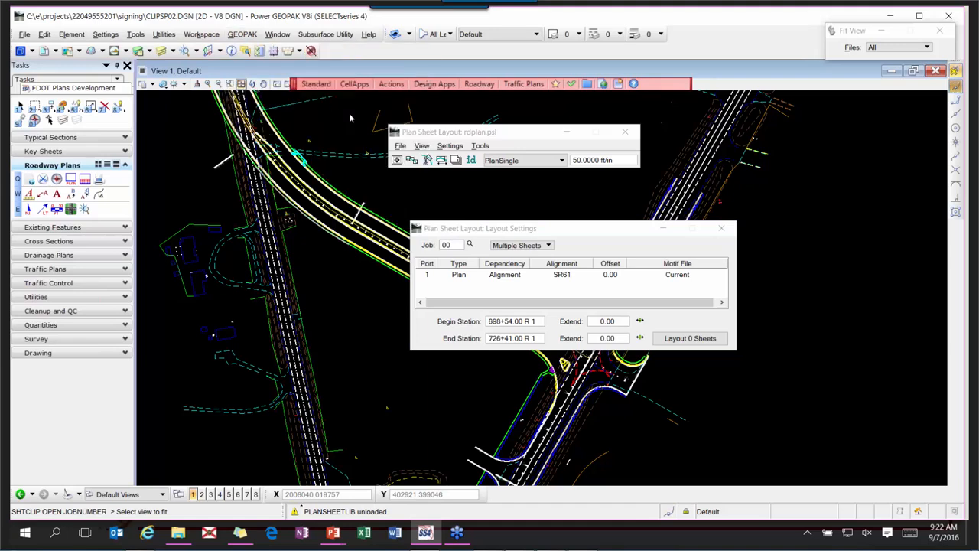
left_click(291, 221)
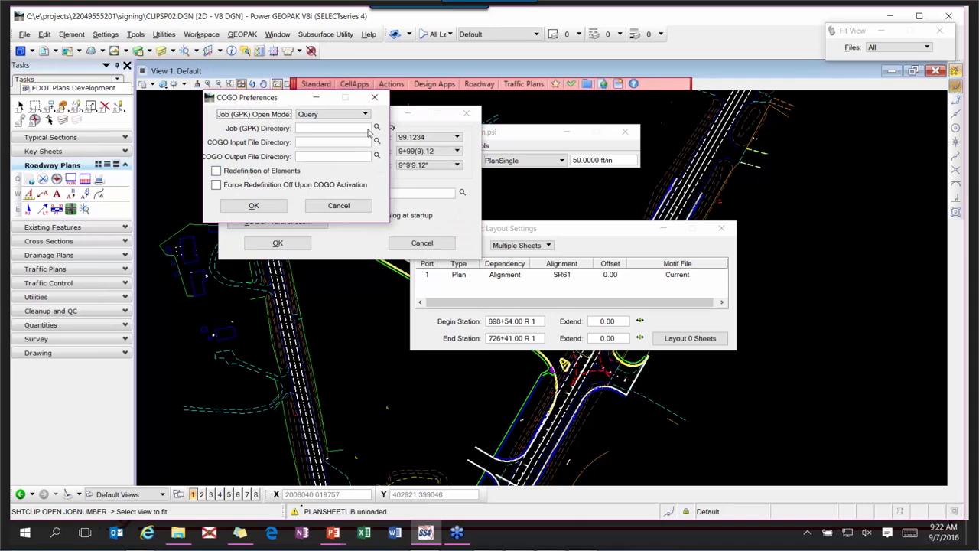
left_click(376, 128)
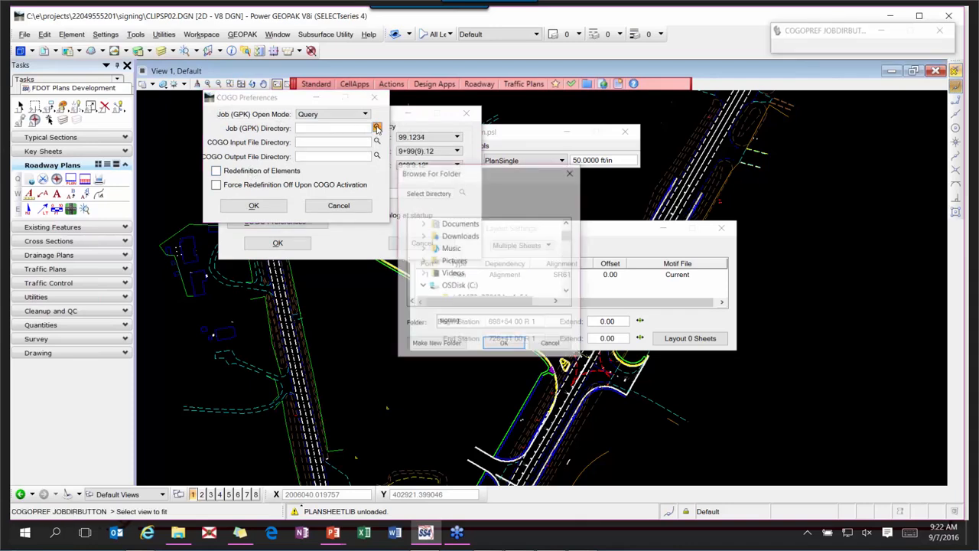
left_click(465, 286)
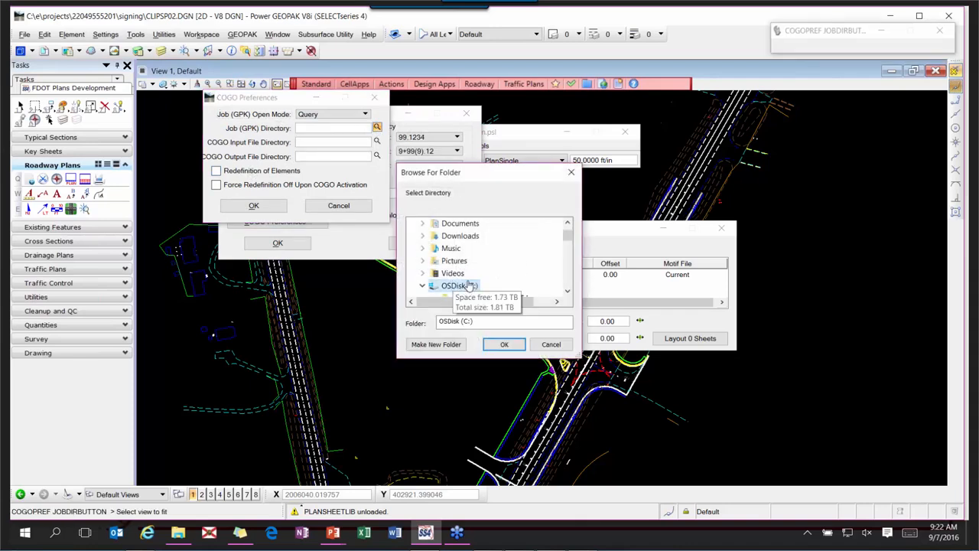
scroll(475, 281, "down", 3)
scroll(476, 280, "down", 5)
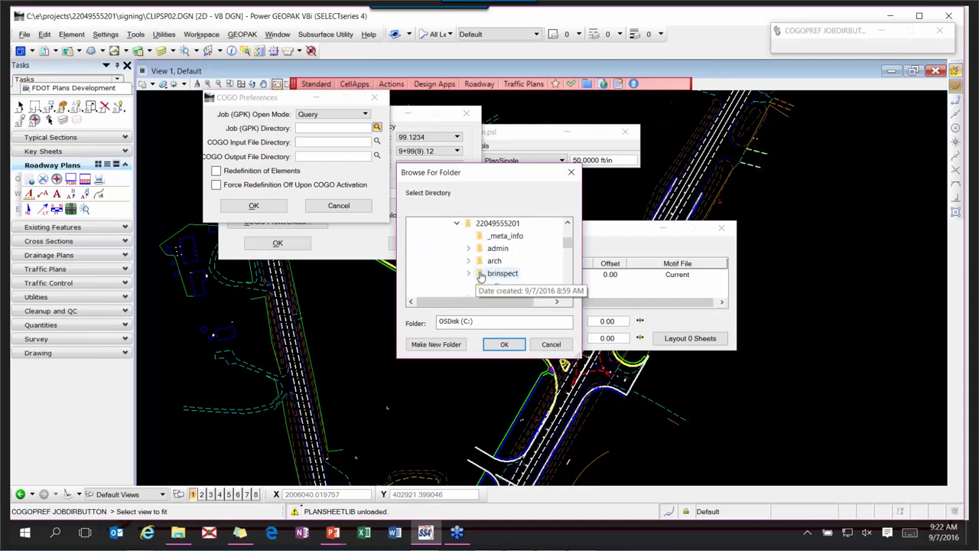
scroll(481, 277, "down", 3)
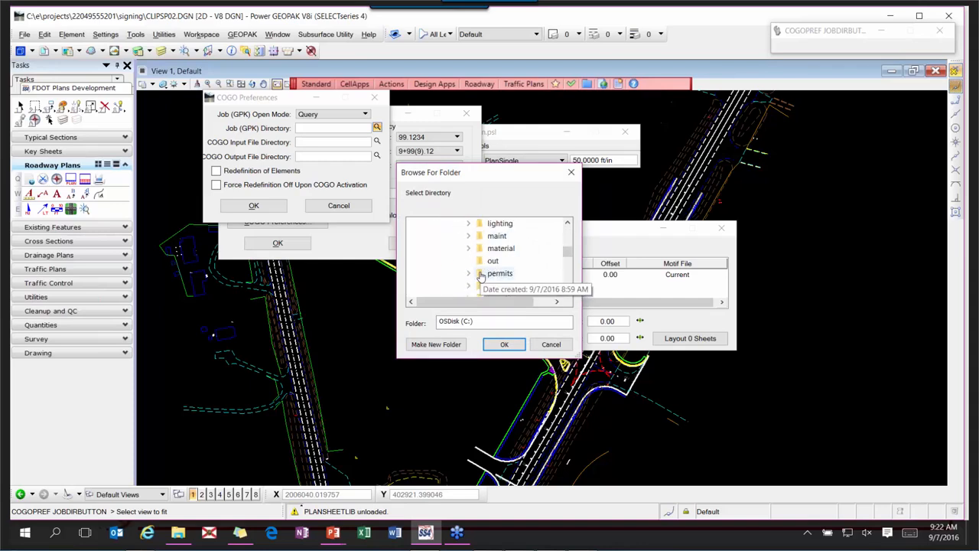
left_click(502, 235)
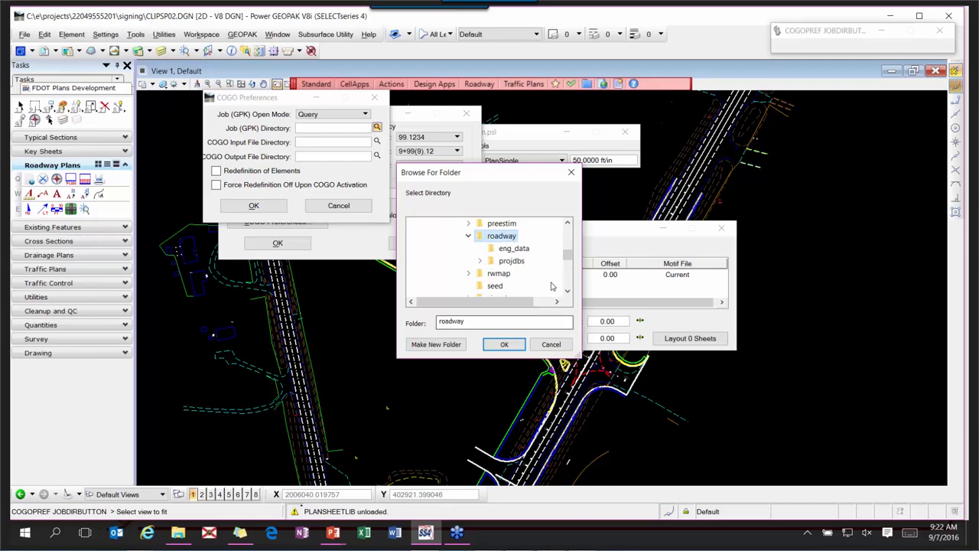
left_click(503, 344)
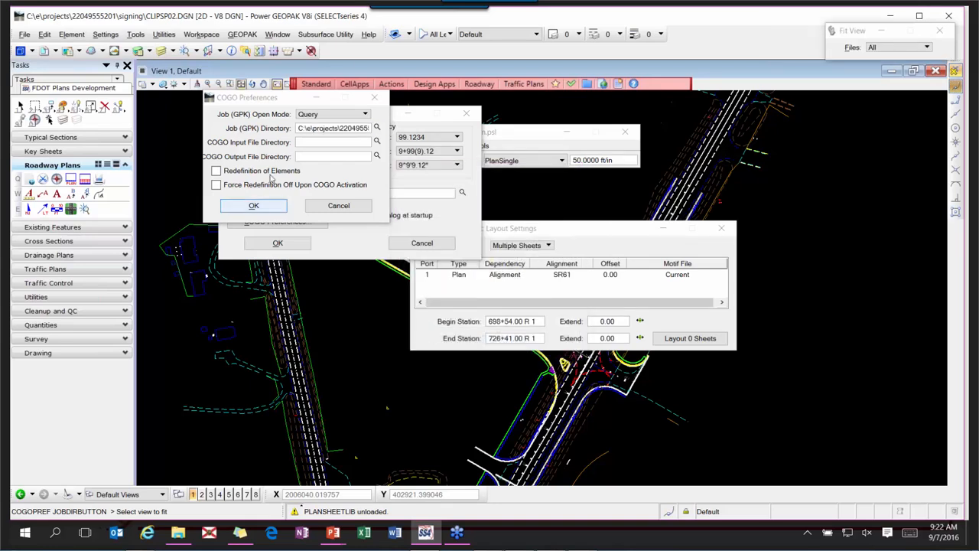
- Accept the COGO and user preferences, and load job61.gpk as the job in the layout settings
left_click(256, 205)
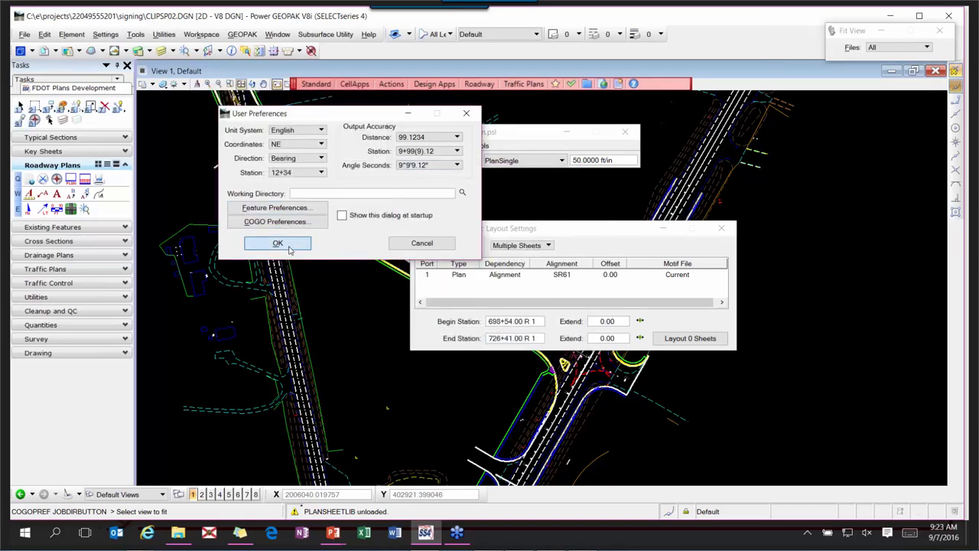
left_click(277, 243)
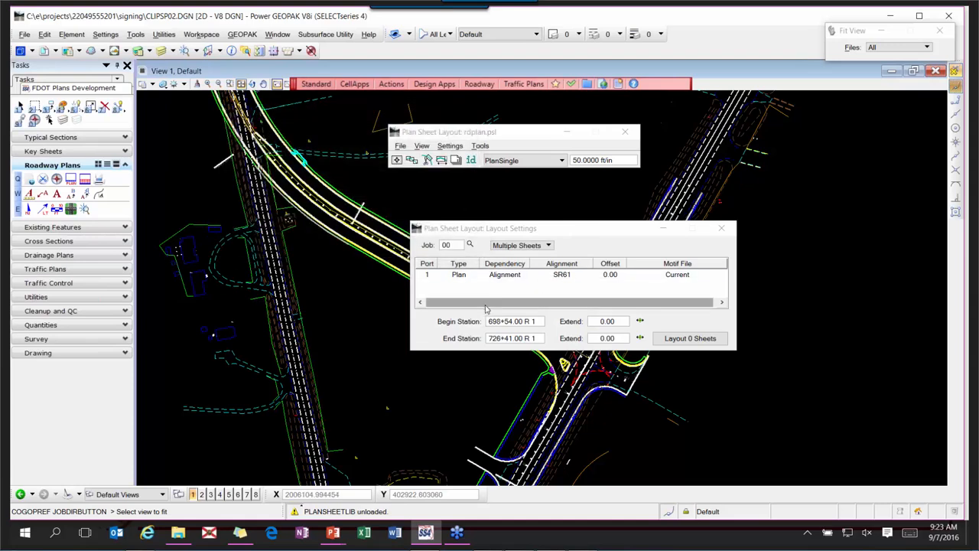
left_click(469, 245)
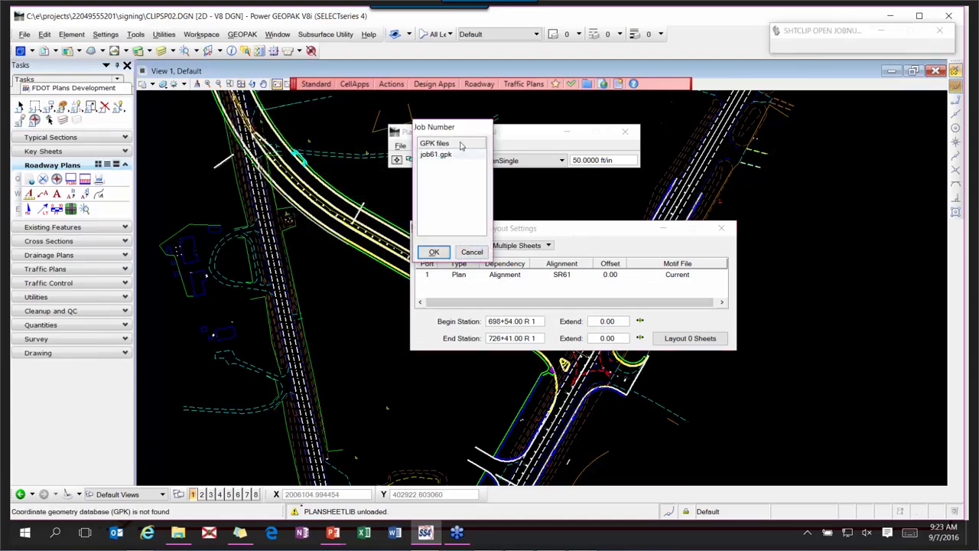
left_click(438, 154)
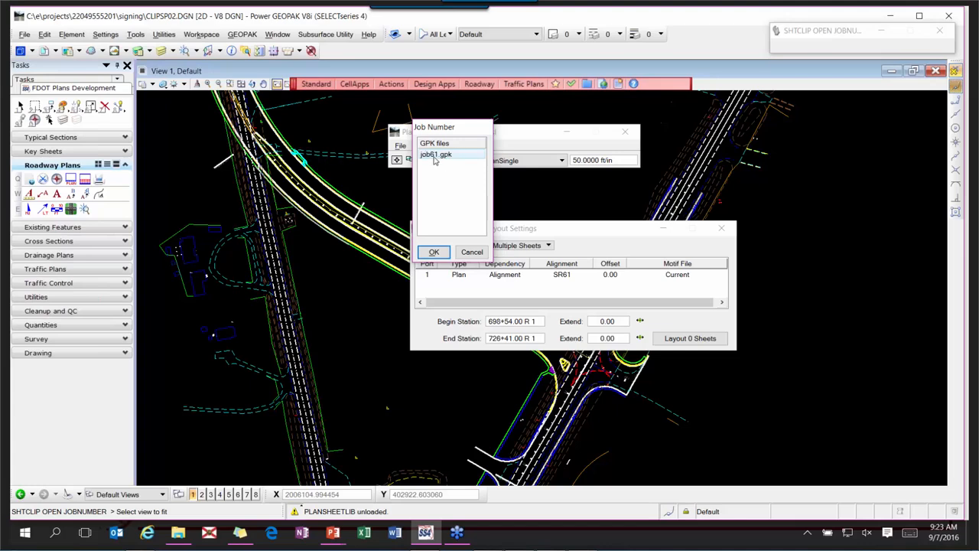
double_click(428, 156)
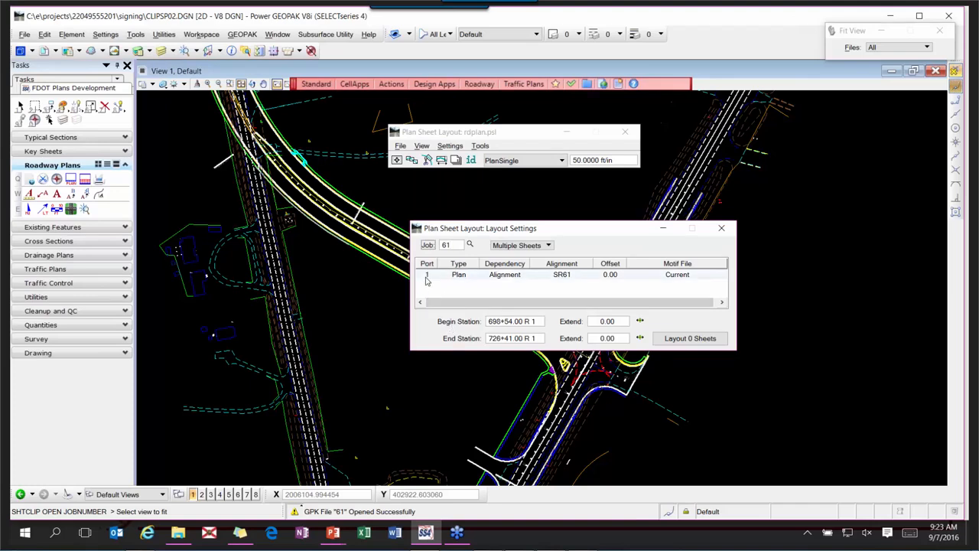
- Try the Single Sheet layout option and return to Multiple Sheets
left_click(549, 245)
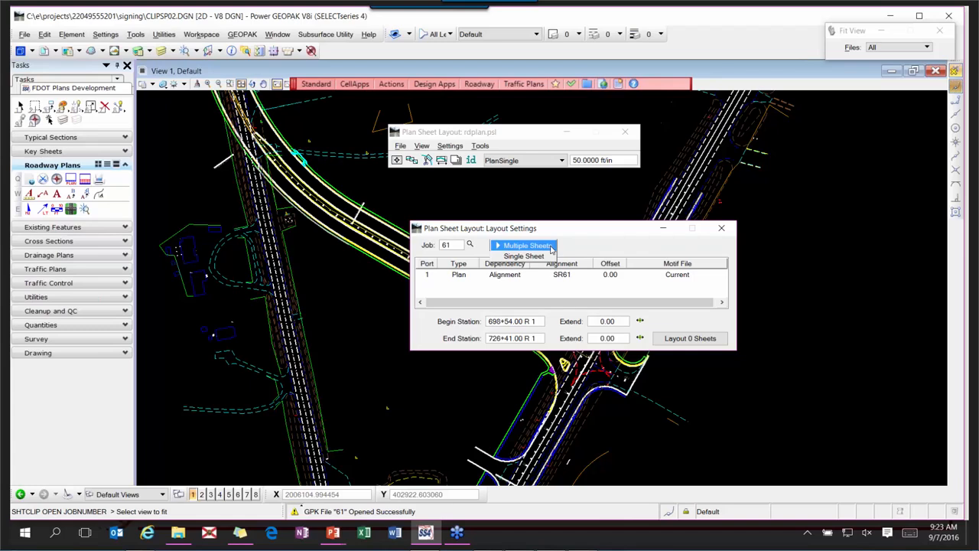
left_click(554, 247)
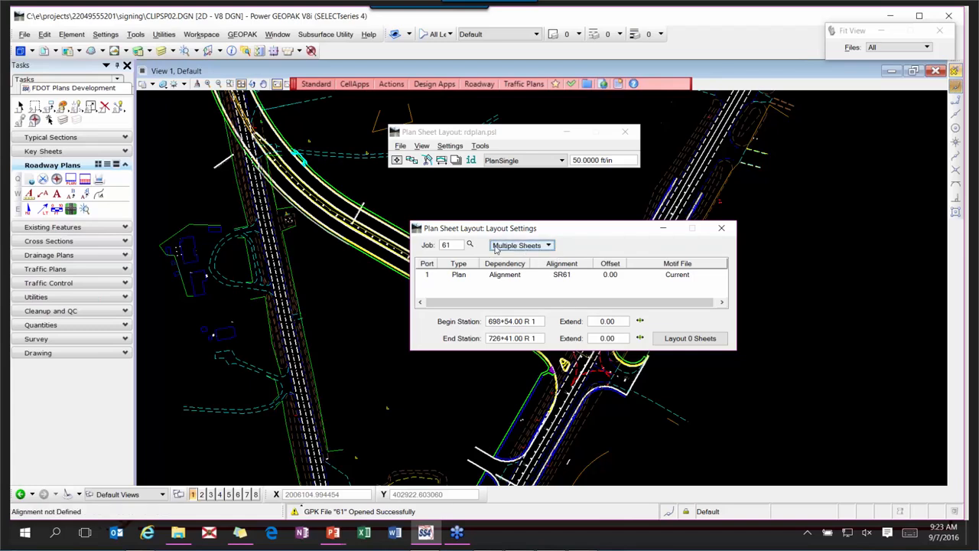
left_click(542, 246)
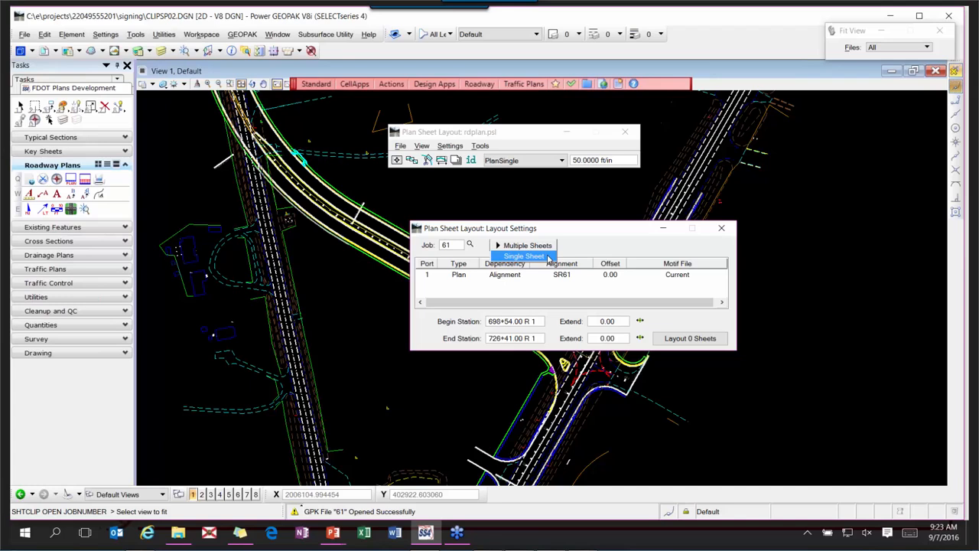
left_click(545, 256)
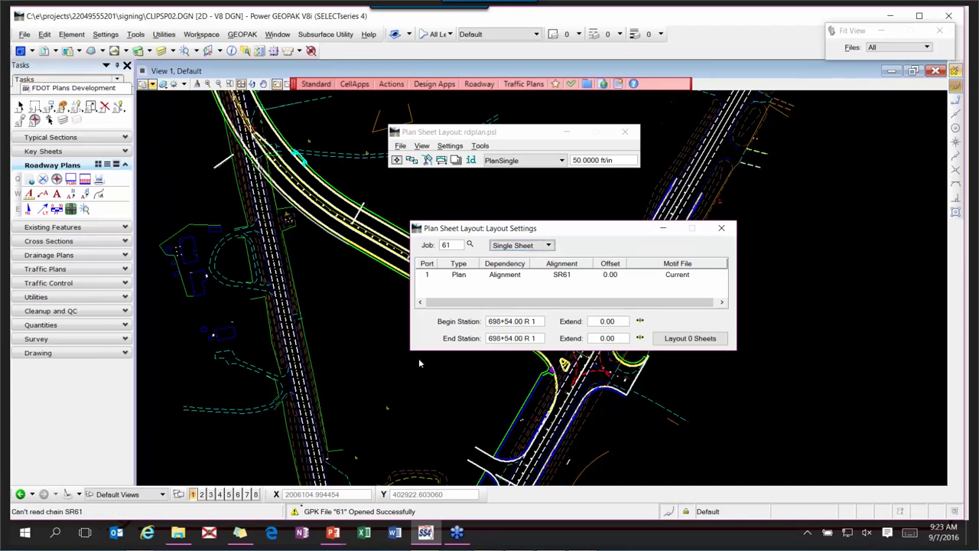
left_click(541, 245)
left_click(535, 230)
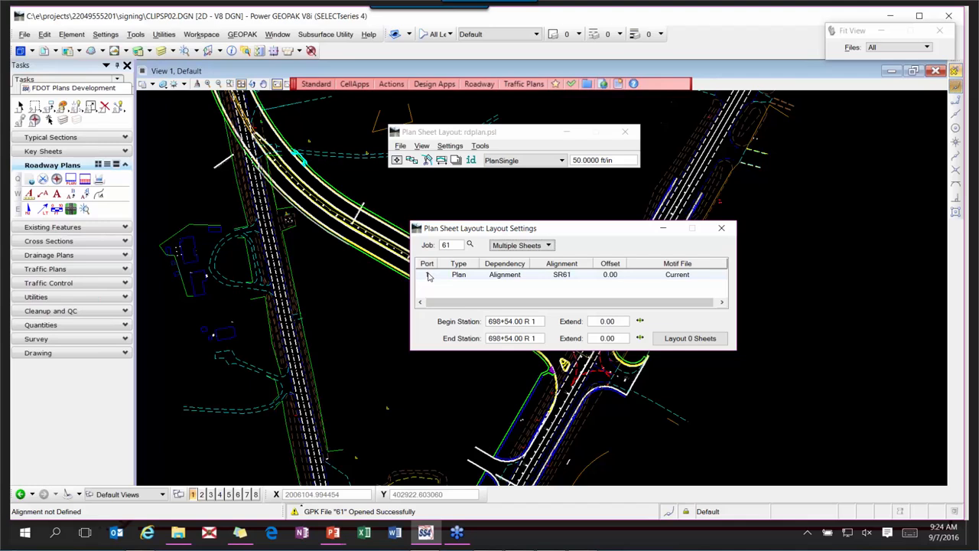
- Set the chain of plan port 1 to CLCON in the plan port data
double_click(570, 275)
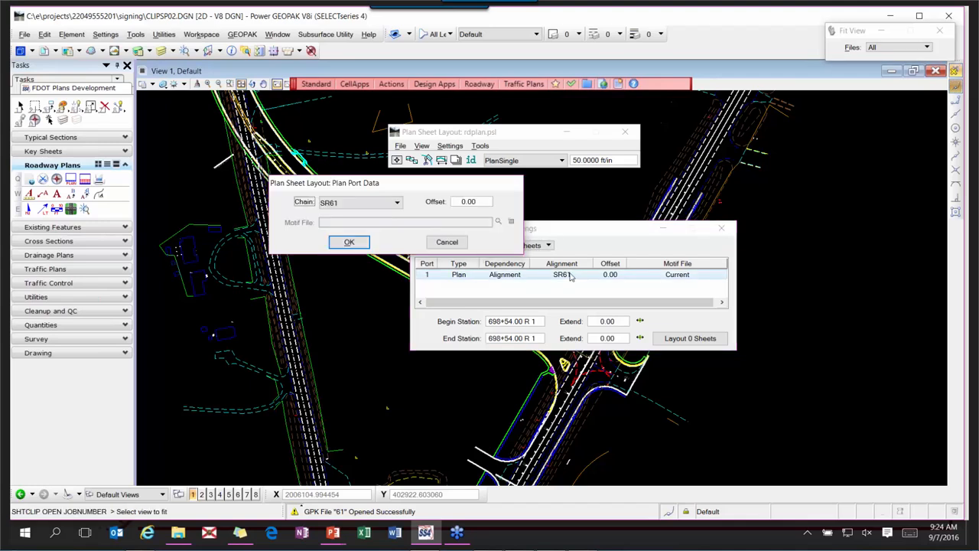
left_click(387, 204)
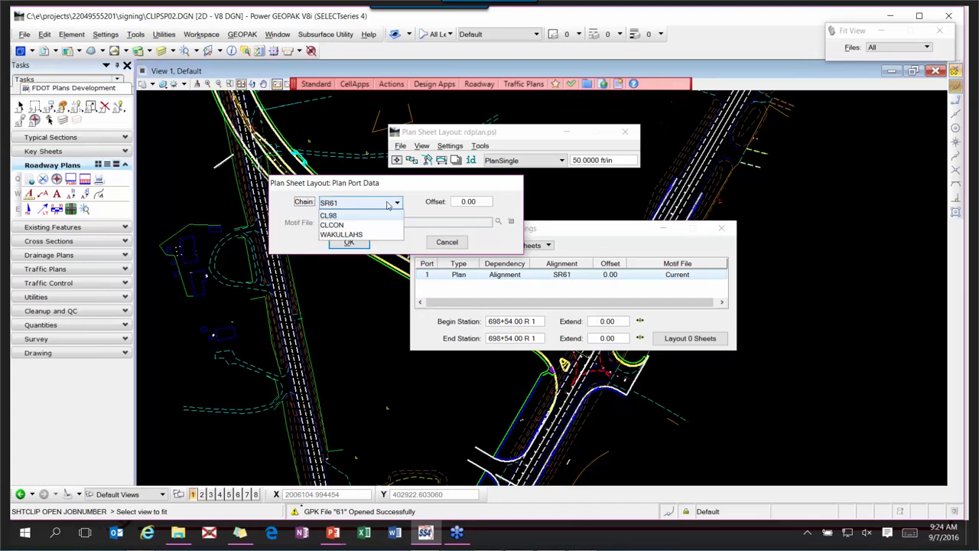
left_click(339, 226)
left_click_drag(335, 184, 323, 249)
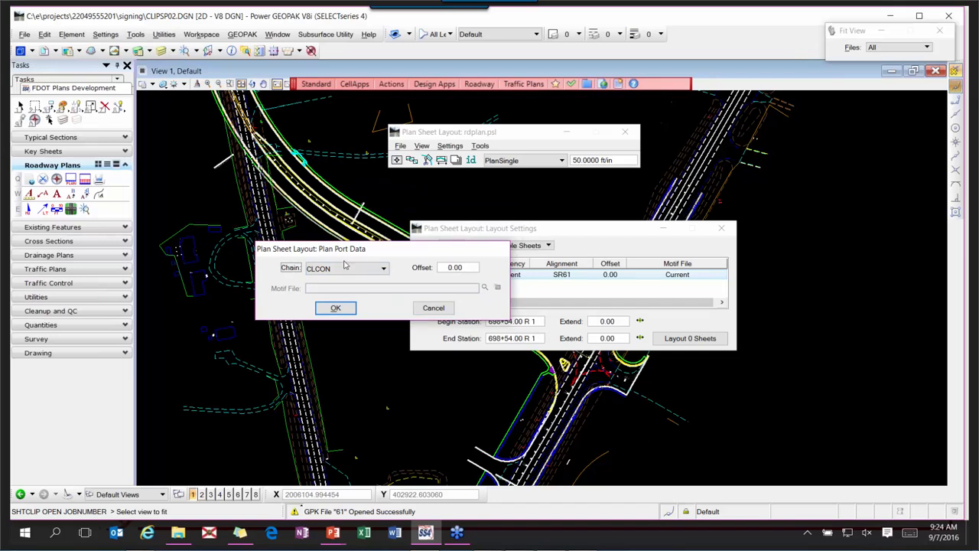
left_click(348, 311)
left_click(329, 309)
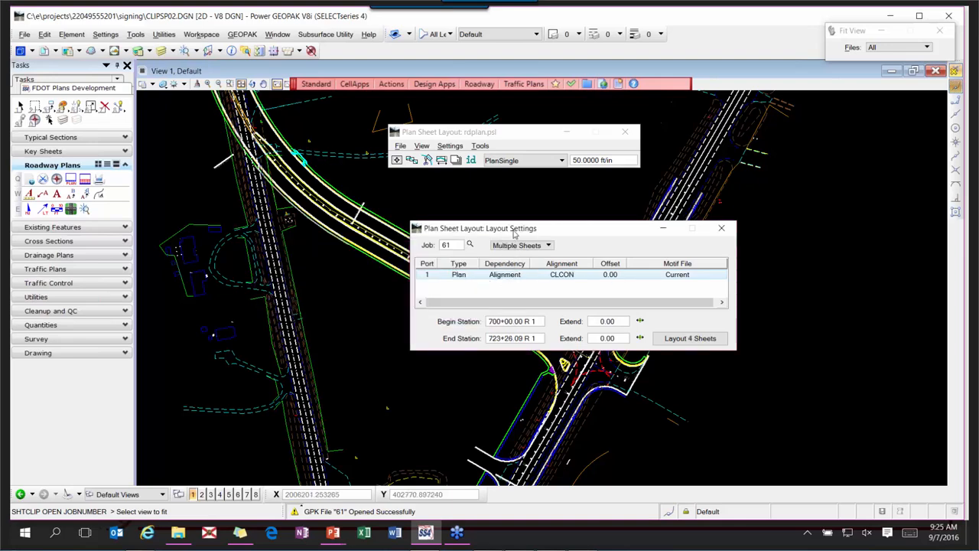
- Lay out 4 plan sheets along the CLCON alignment, close the layout settings and inspect the placed clip borders
mouse_move(513, 234)
left_mouse_down()
mouse_move(535, 224)
mouse_move(496, 58)
mouse_move(533, 96)
left_mouse_up()
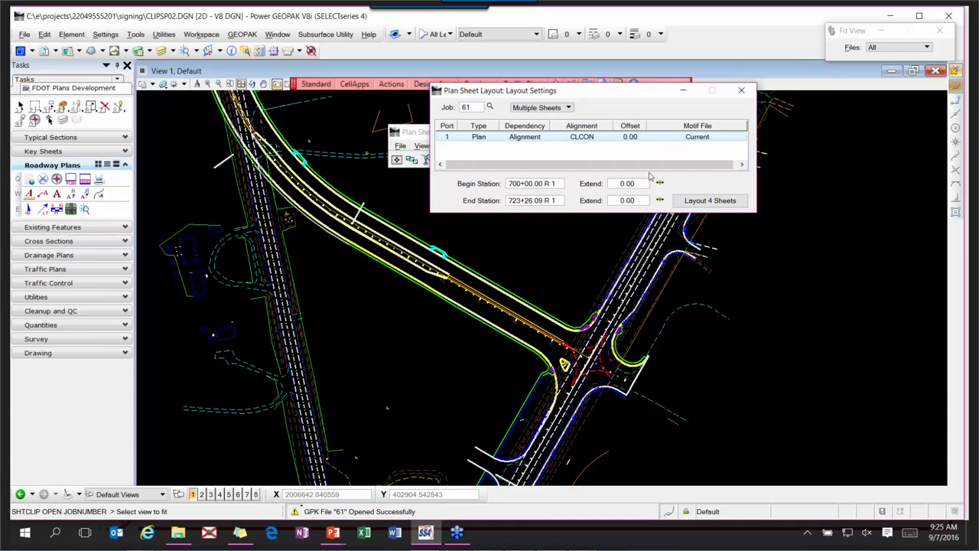
left_click(704, 201)
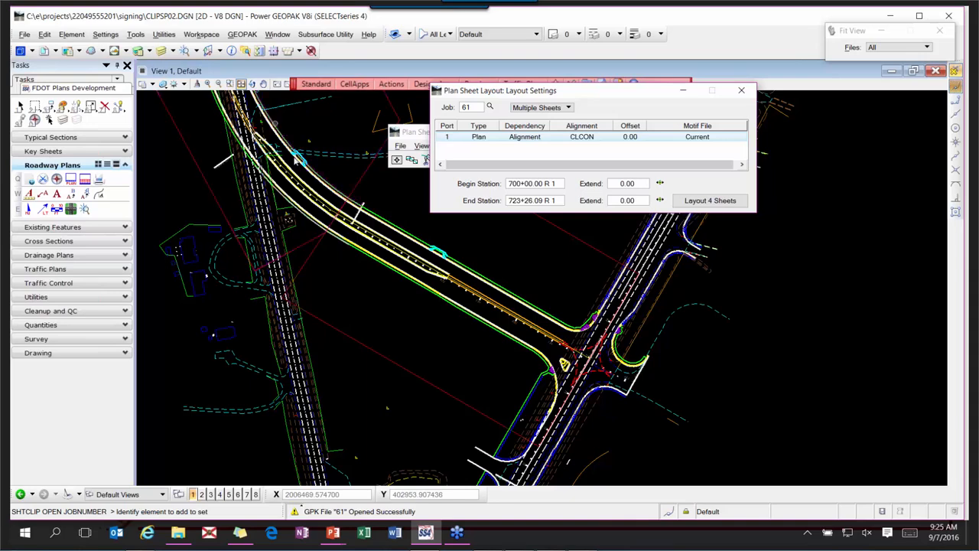
left_click_drag(512, 90, 459, 240)
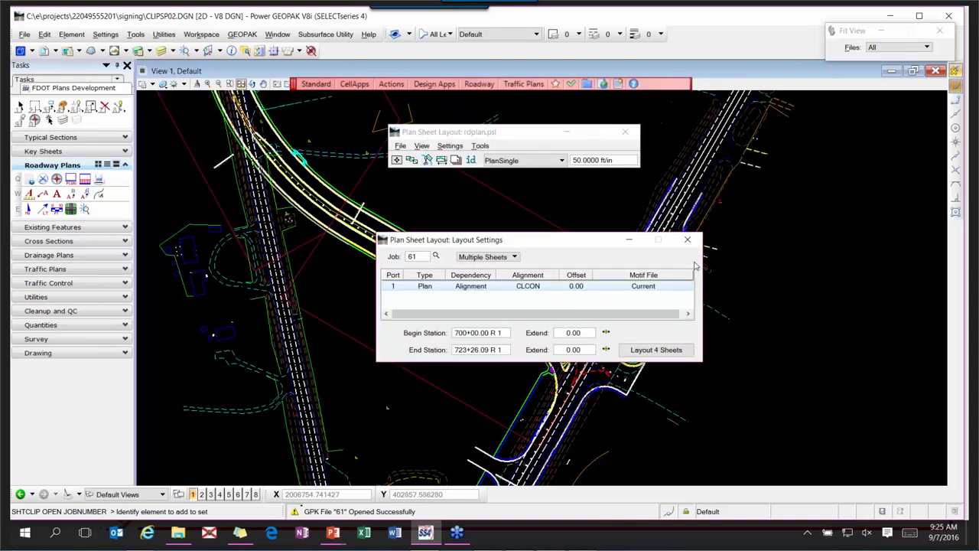
left_click(685, 241)
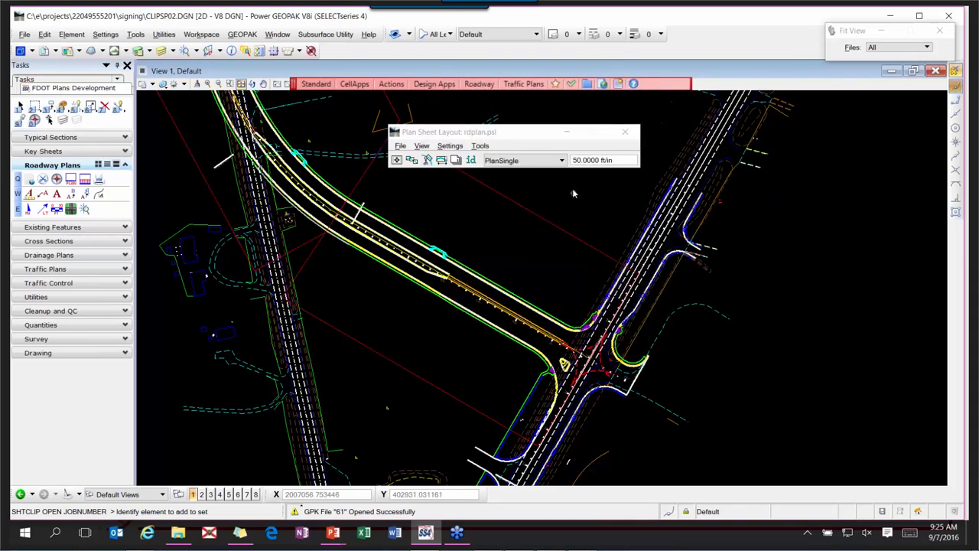
mouse_move(415, 202)
middle_mouse_down()
mouse_move(411, 192)
mouse_move(504, 352)
mouse_move(503, 426)
middle_mouse_up()
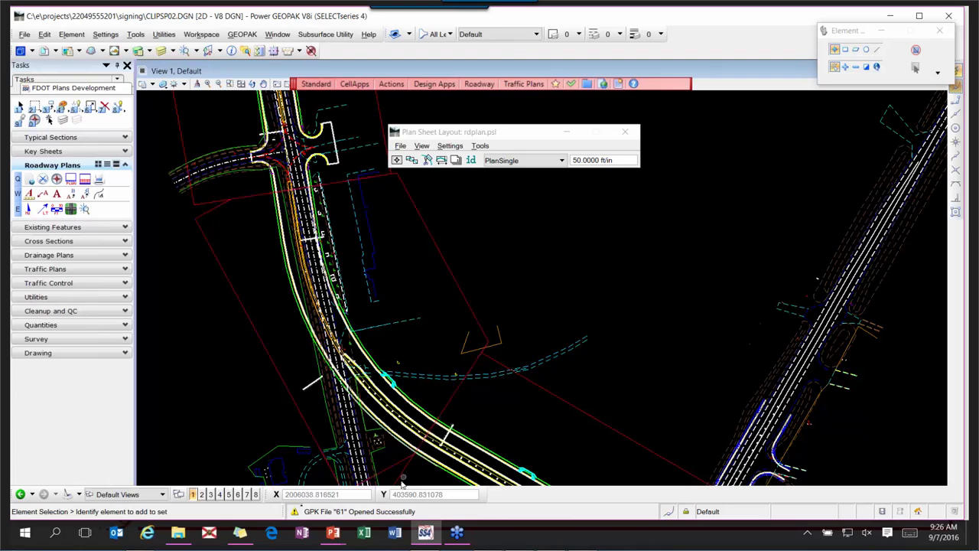
middle_click_drag(522, 439, 376, 313)
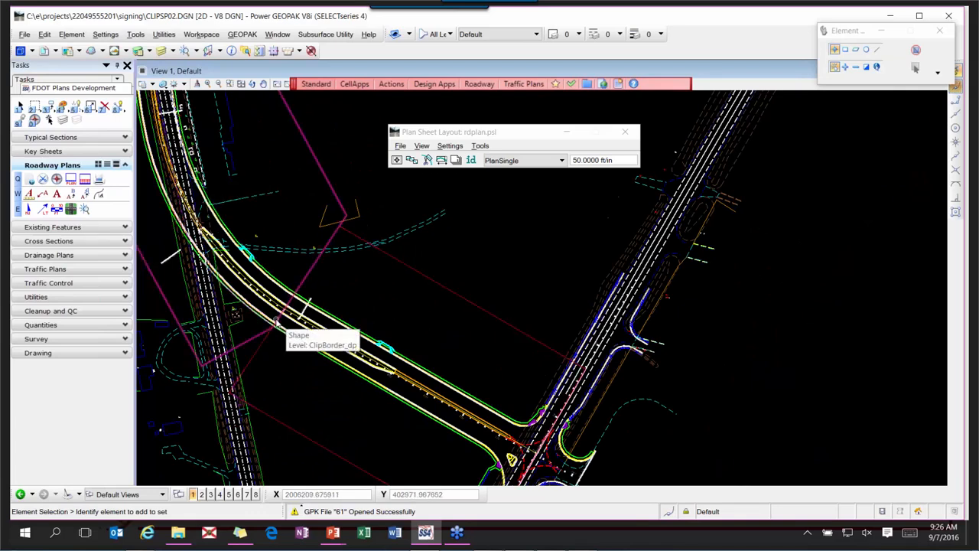
left_click(257, 337)
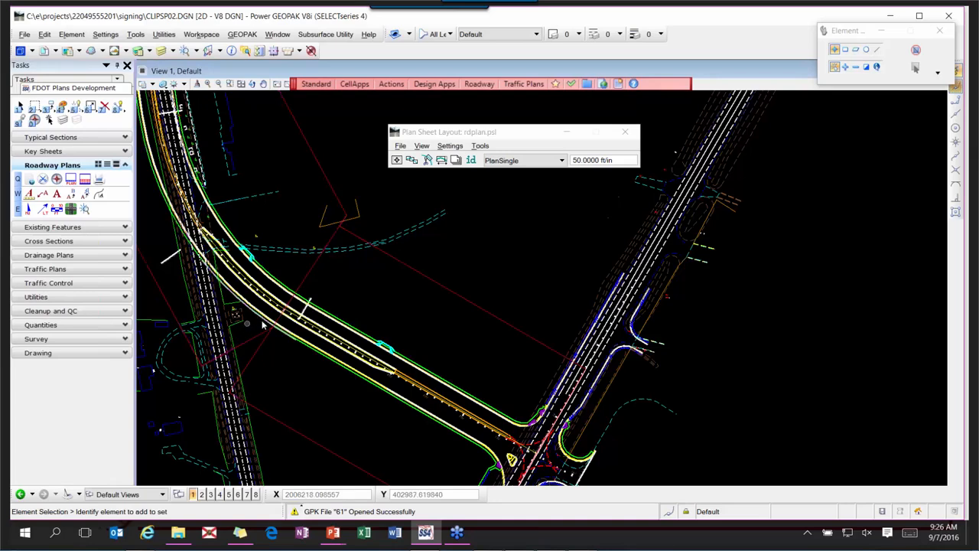
- Try dynamically shifting the left station of Sheet 1, Port 1, and view the drawing area modification settings without applying anything
left_click(442, 160)
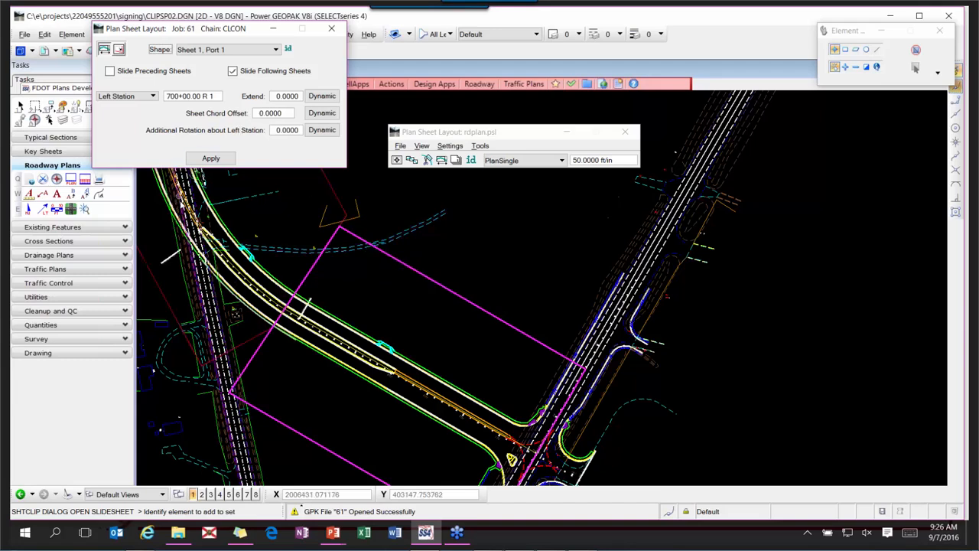
left_click(324, 96)
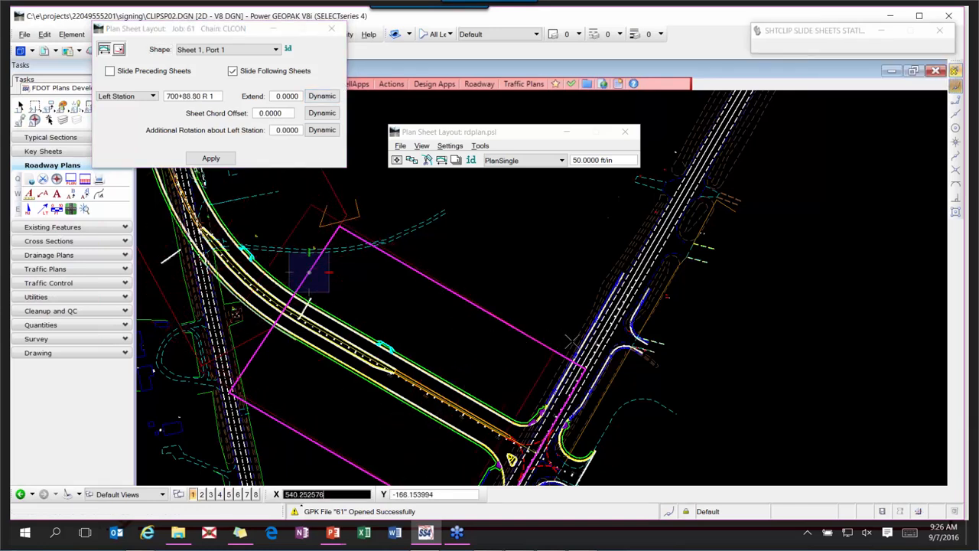
right_click(417, 299)
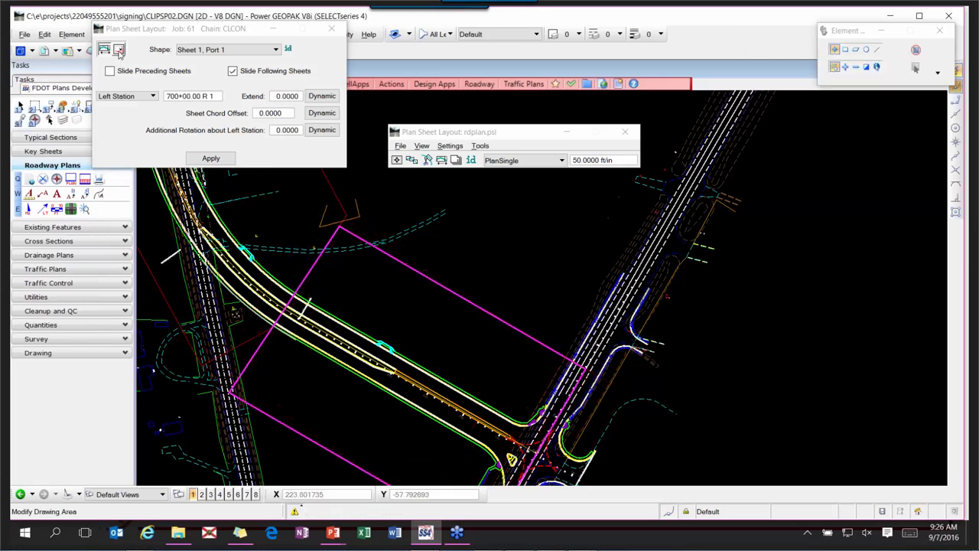
left_click(119, 51)
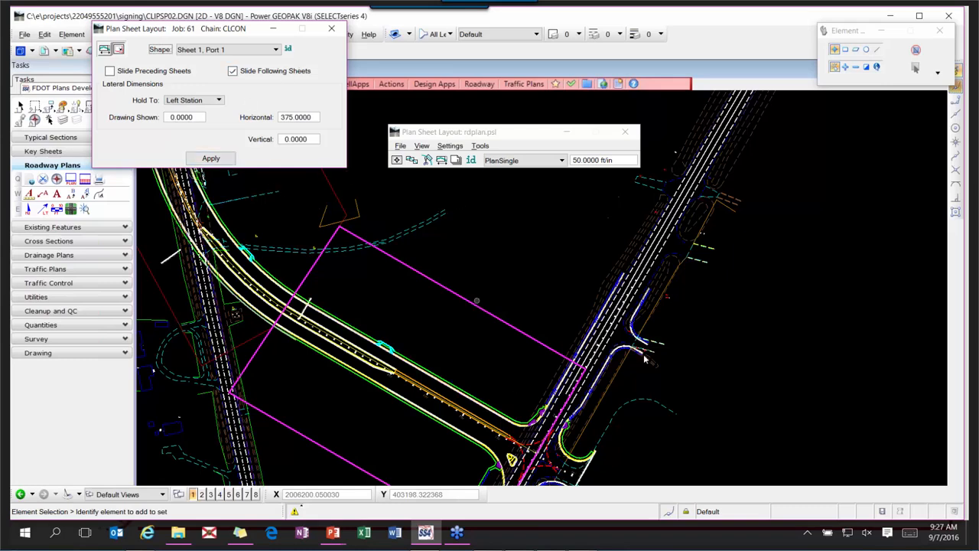
left_click(330, 30)
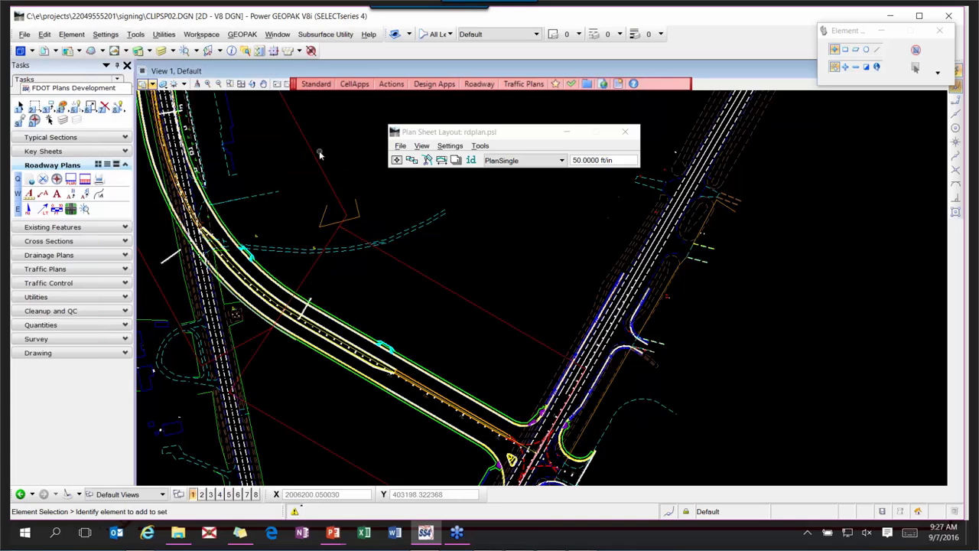
- Renumber all four sheets in the Sheet Number Manager with prefix 0 and 9 added to the sequence number
left_click(457, 161)
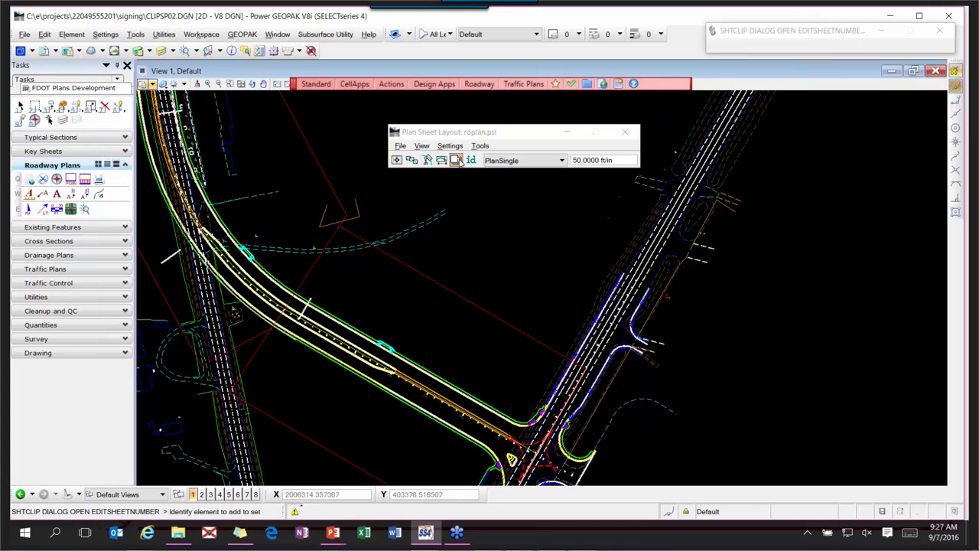
left_click_drag(275, 205, 468, 113)
left_click(419, 145)
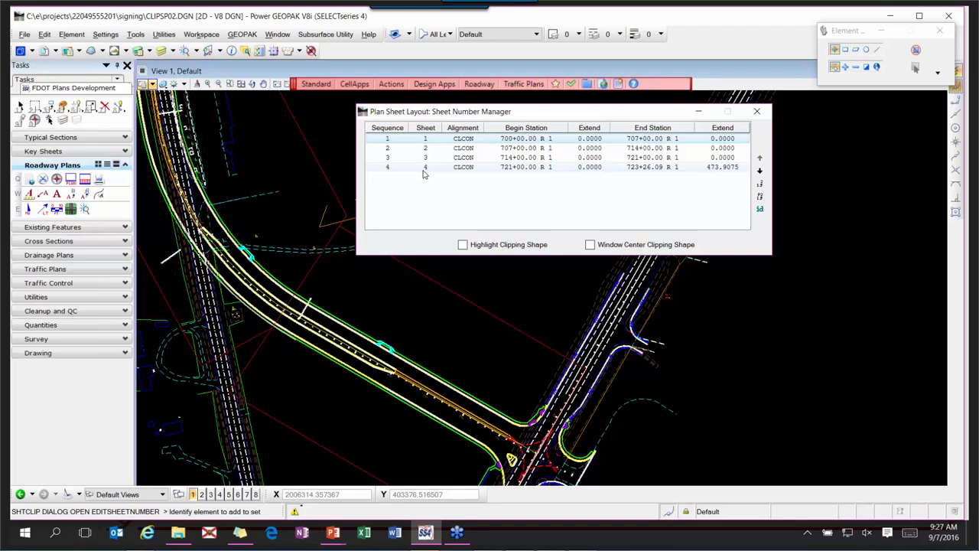
left_click_drag(423, 139, 418, 184)
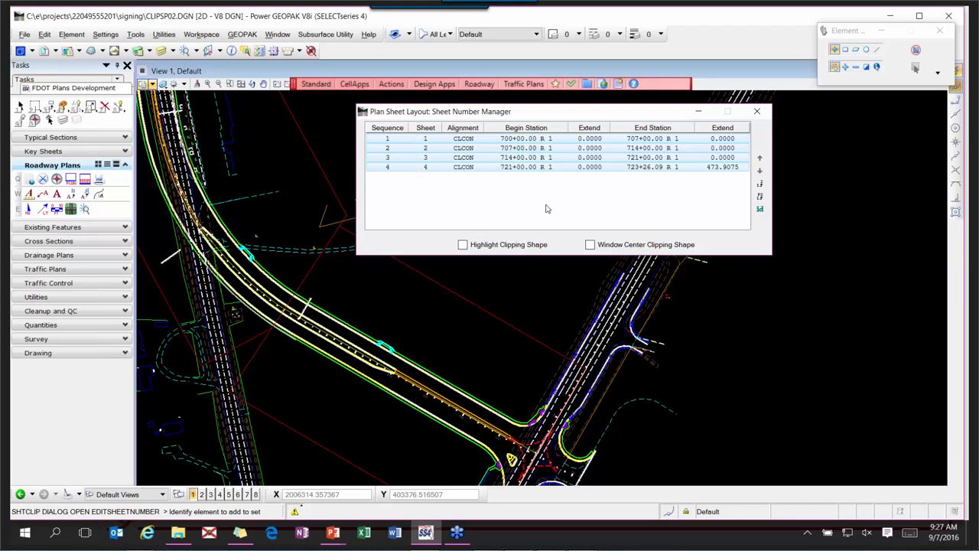
left_click(760, 196)
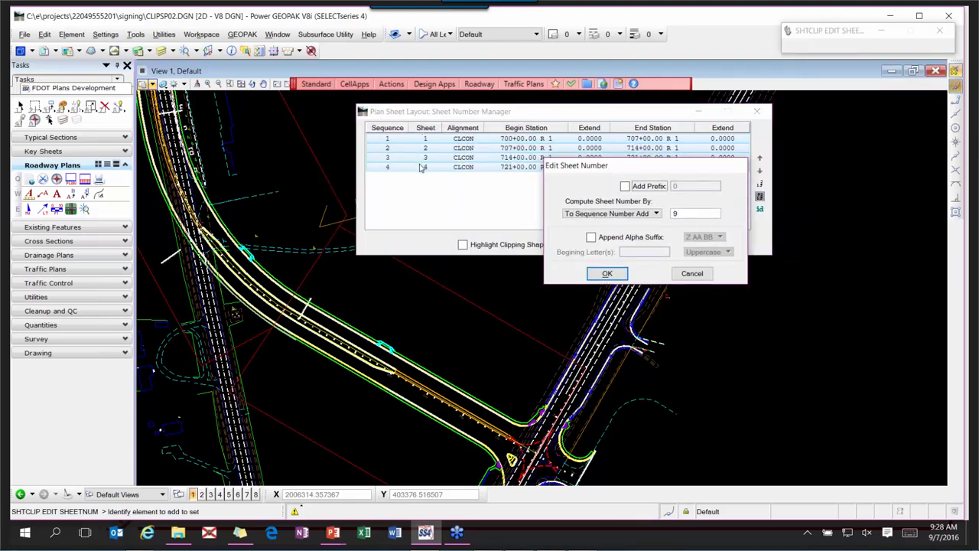
left_click(624, 186)
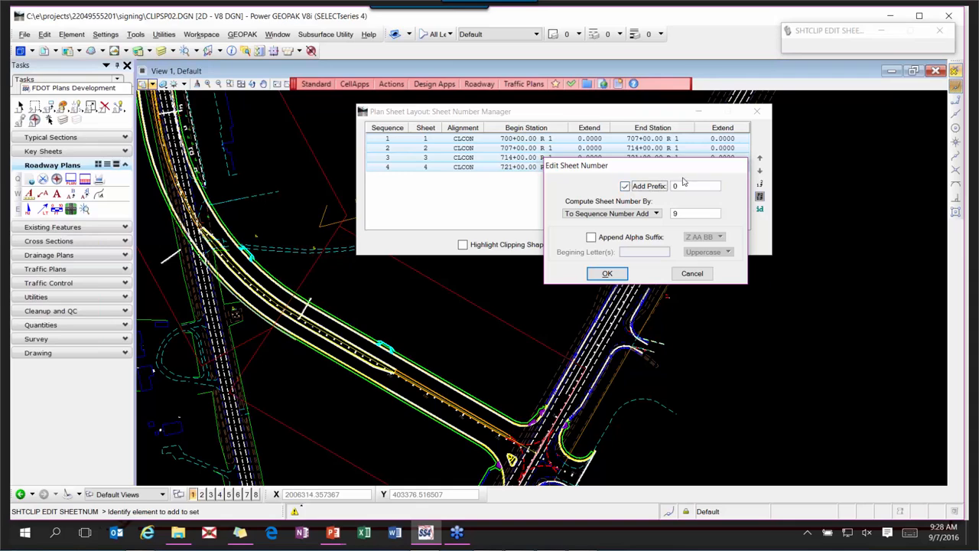
left_click(620, 273)
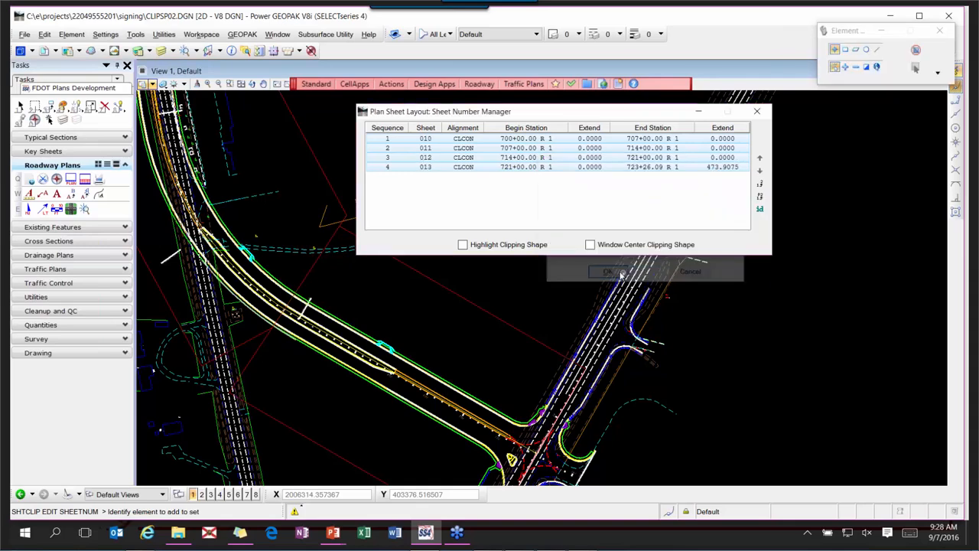
- Renumber the four selected sheets as 01 to 04, keeping the 0 prefix and removing the amount added to the sequence number
left_click(759, 195)
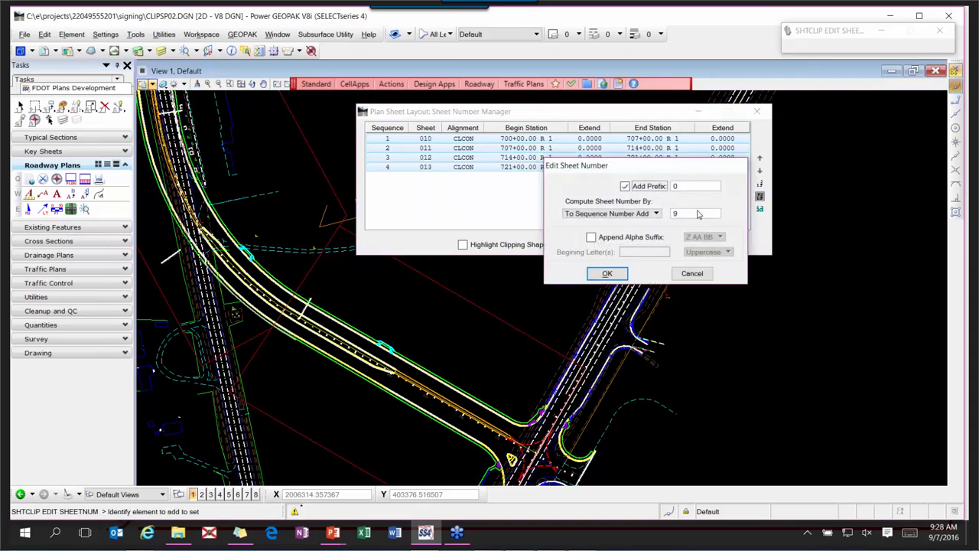
left_click(655, 214)
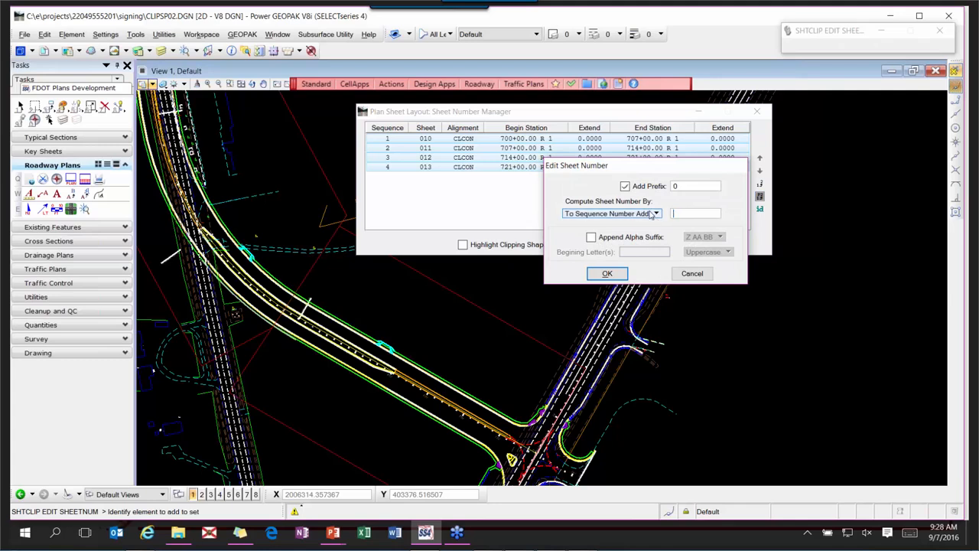
left_click(607, 274)
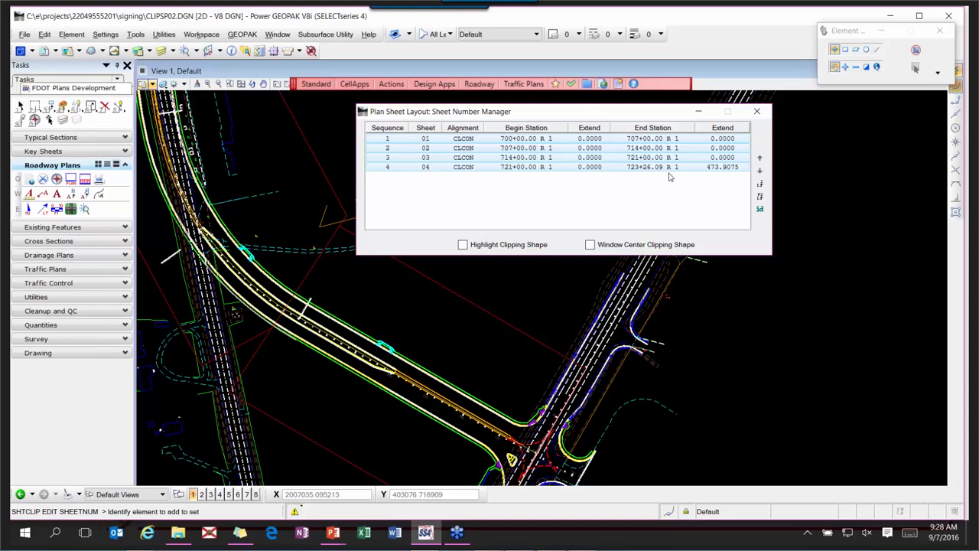
- Renumber the four selected sheets with prefix 0 and 5 added to the sequence number, and save the sheet number changes
left_click(761, 197)
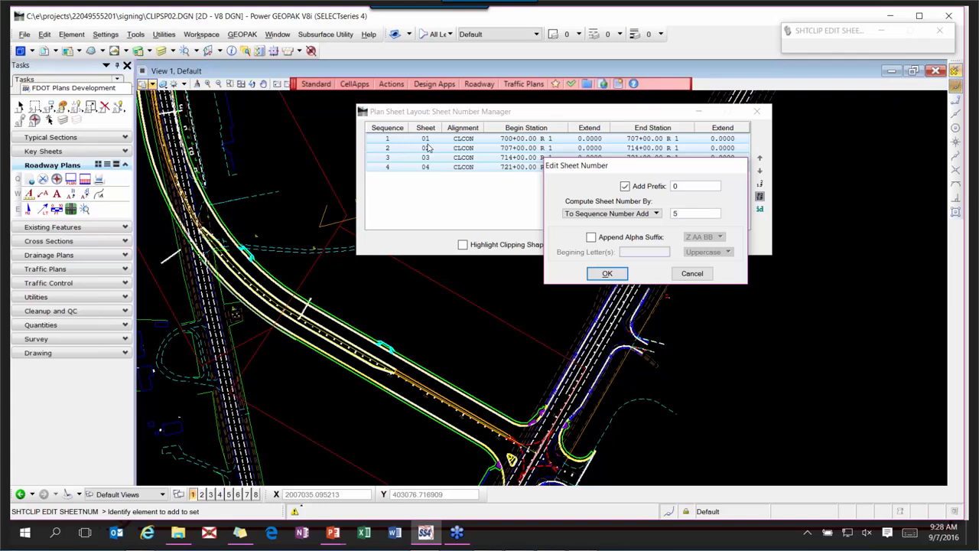
left_click(613, 274)
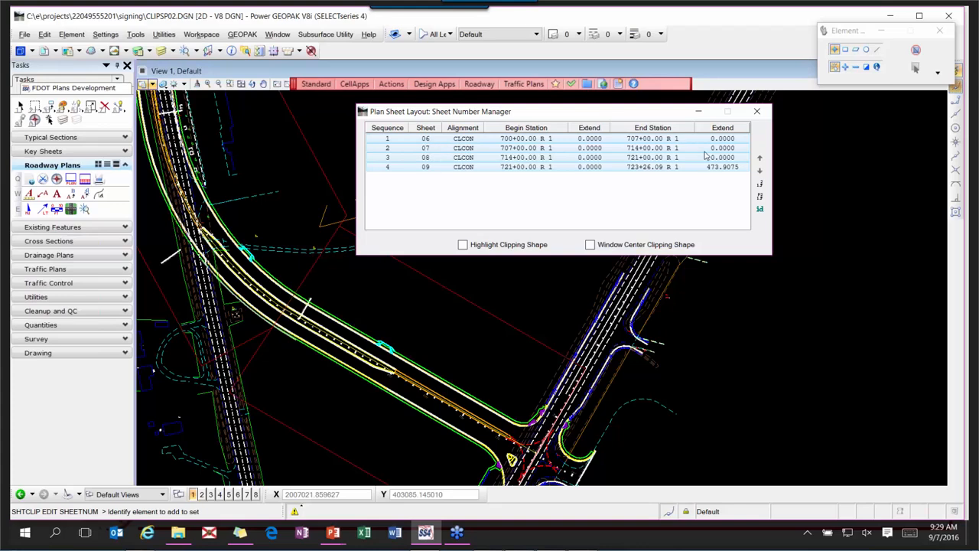
left_click(760, 111)
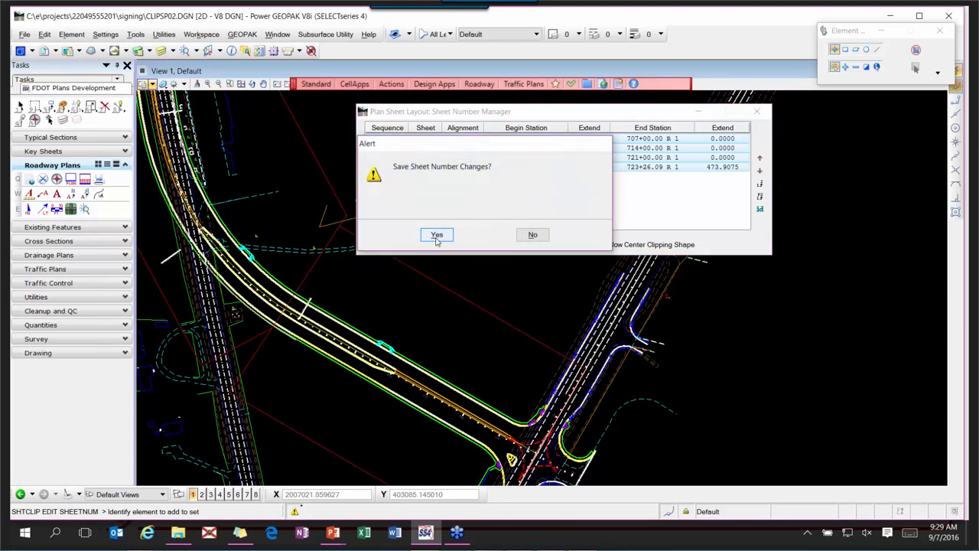
left_click(437, 234)
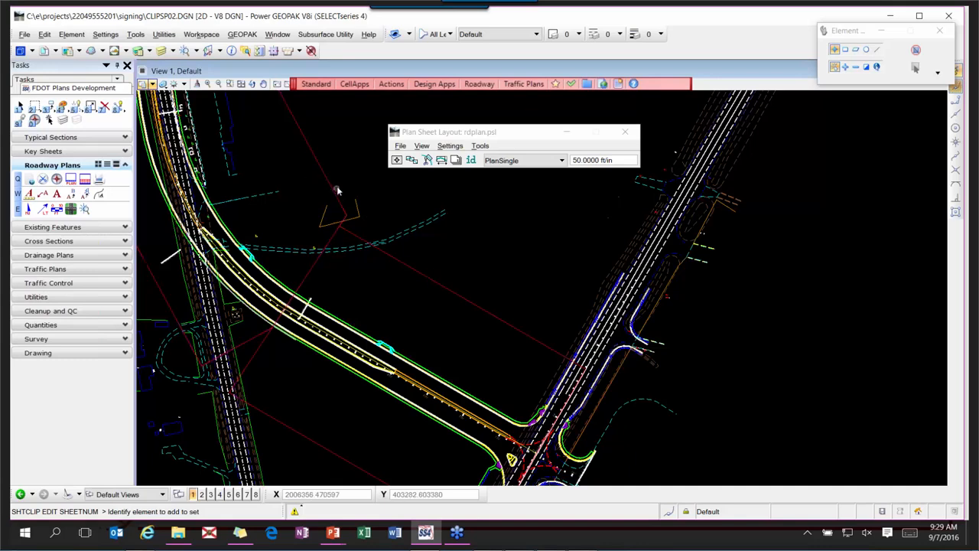
- Open the Clip Sheets settings and set the output directory to the project's signing folder
left_click(427, 160)
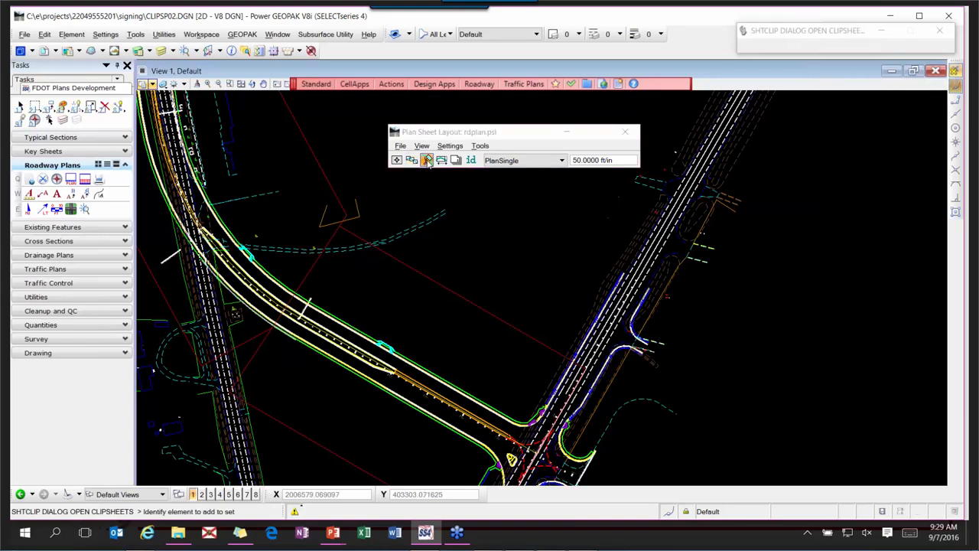
left_click_drag(240, 93, 498, 209)
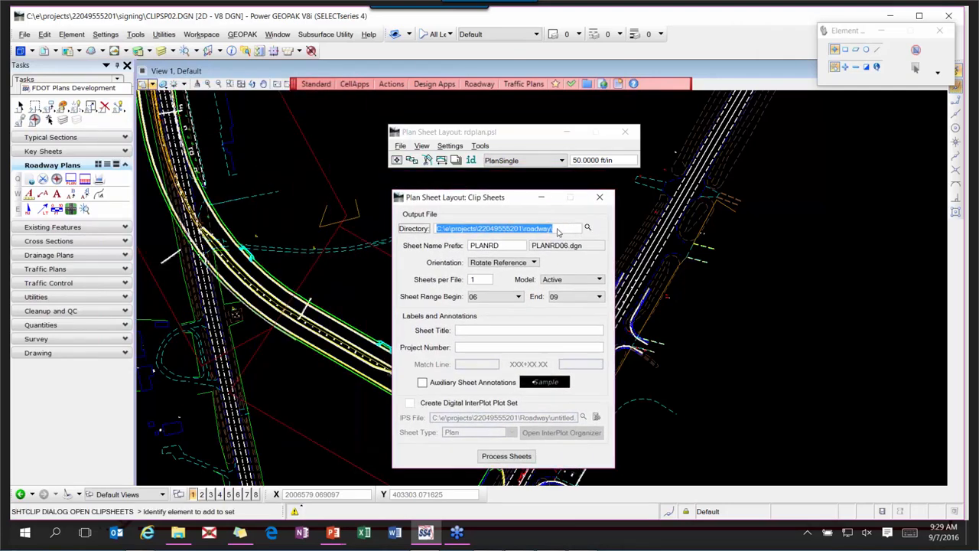
left_click_drag(555, 229, 463, 231)
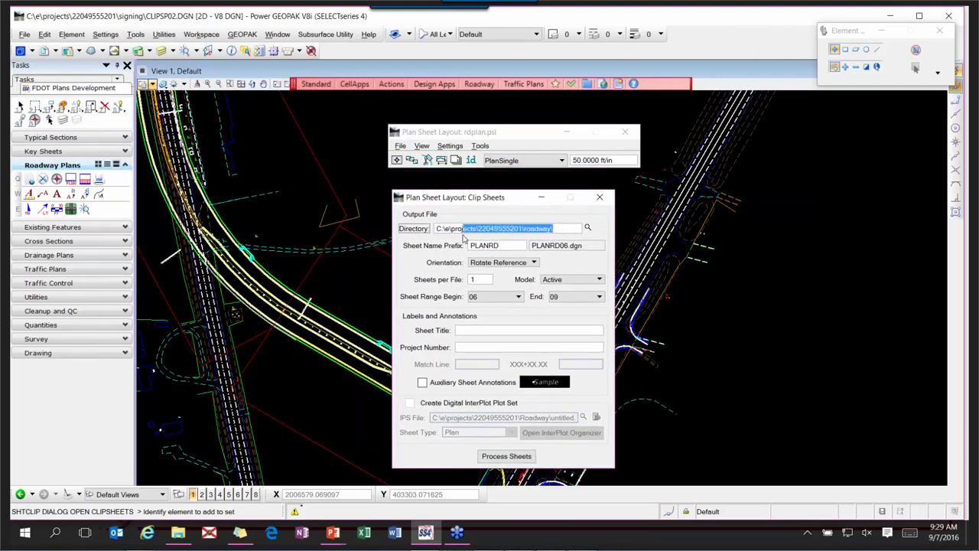
left_click(586, 227)
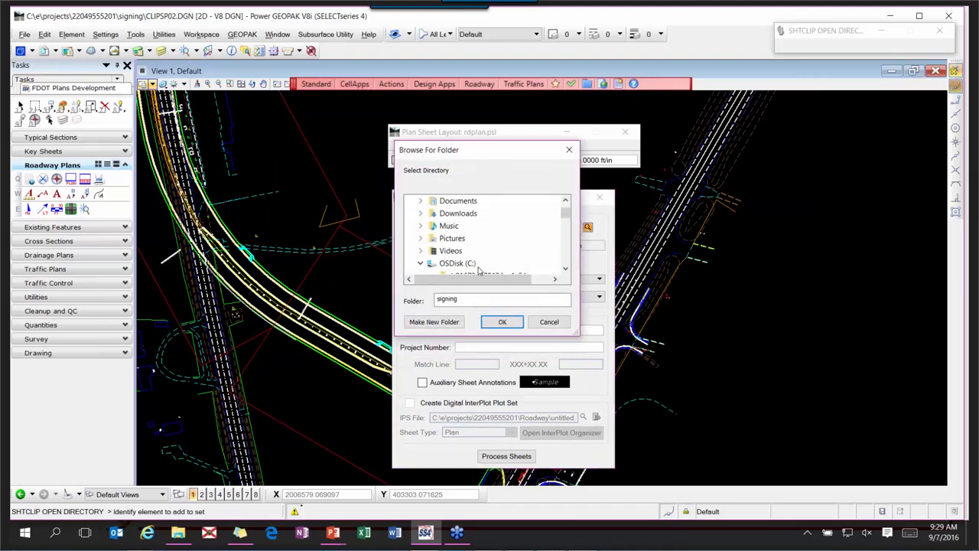
scroll(536, 235, "down", 5)
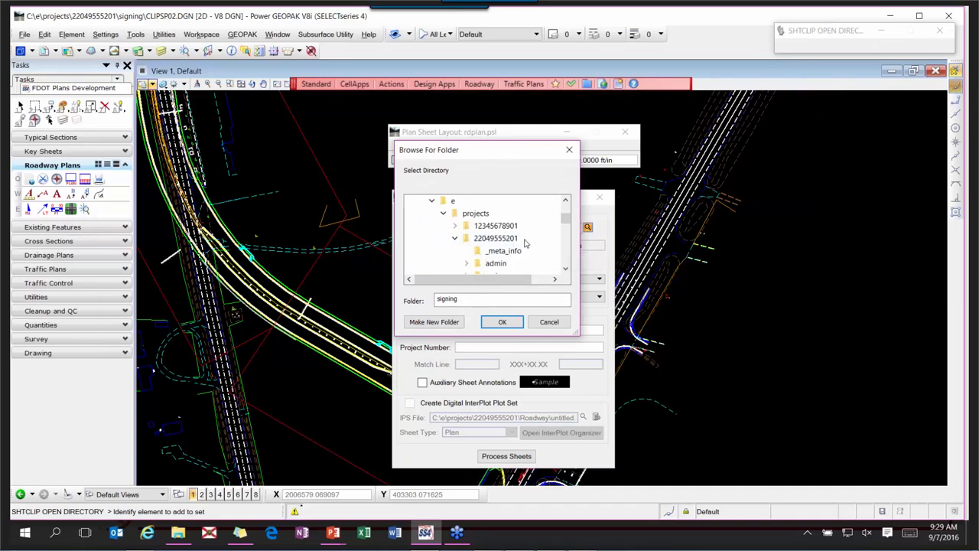
scroll(524, 243, "down", 5)
scroll(525, 244, "down", 2)
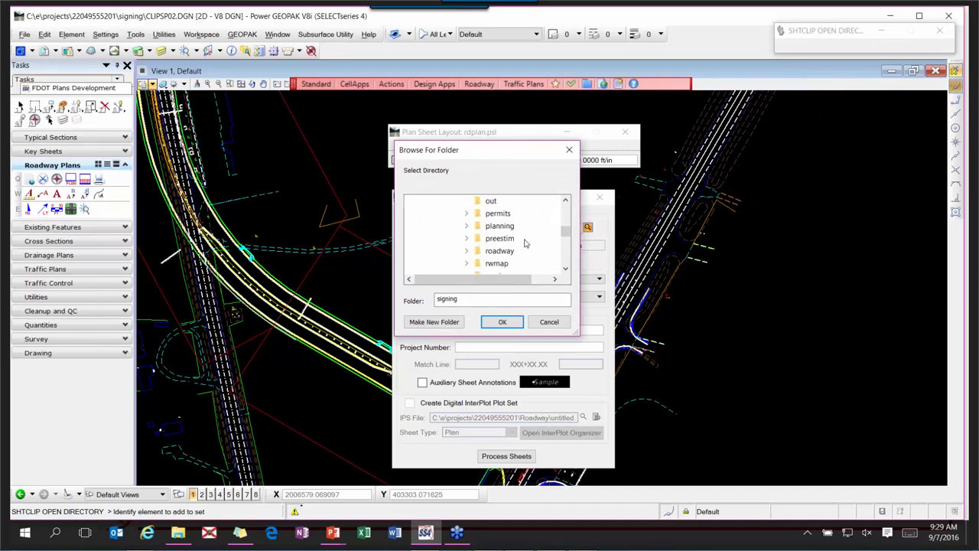
left_click(501, 321)
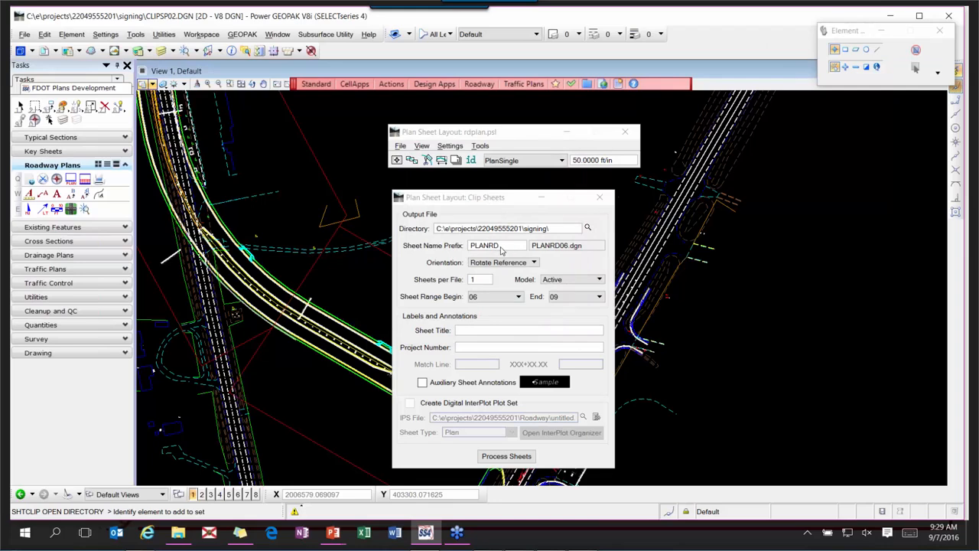
- Process sheets 06 to 09 with the PLANRD prefix at one sheet per file, and close the plan sheet layout tools
double_click(496, 245)
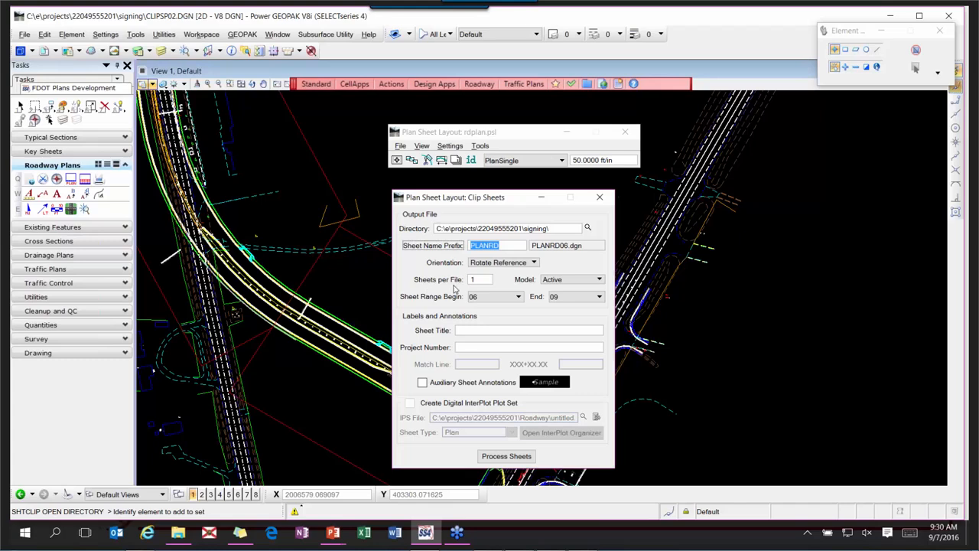
left_click(479, 280)
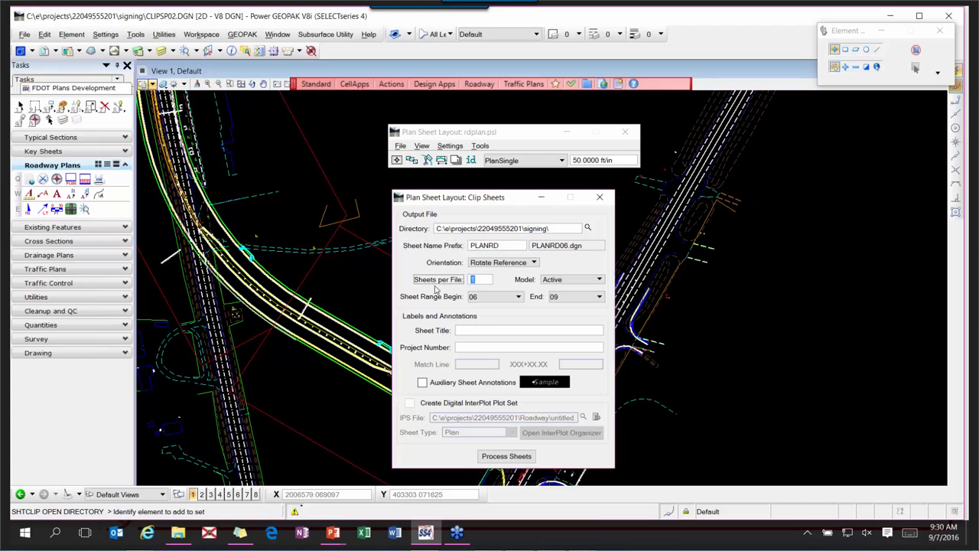
left_click(495, 300)
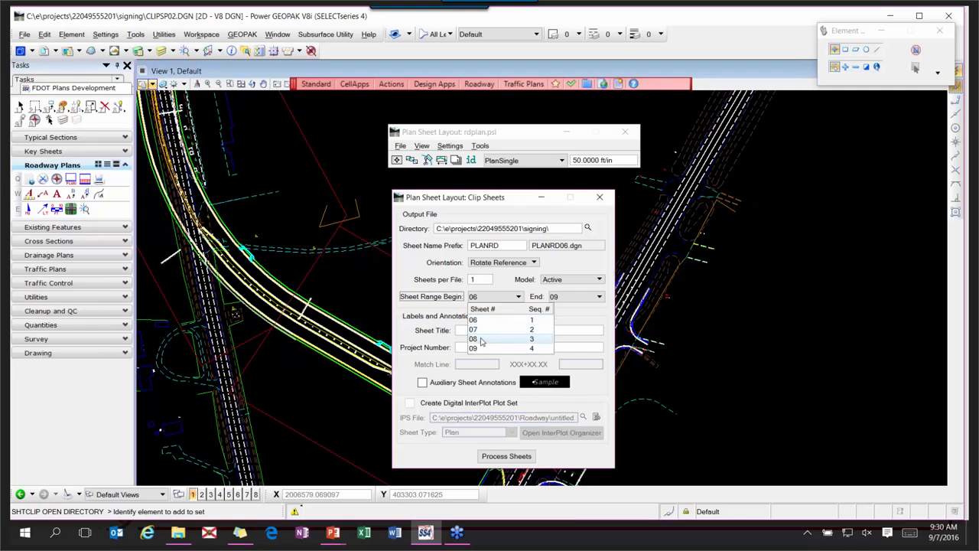
left_click(455, 280)
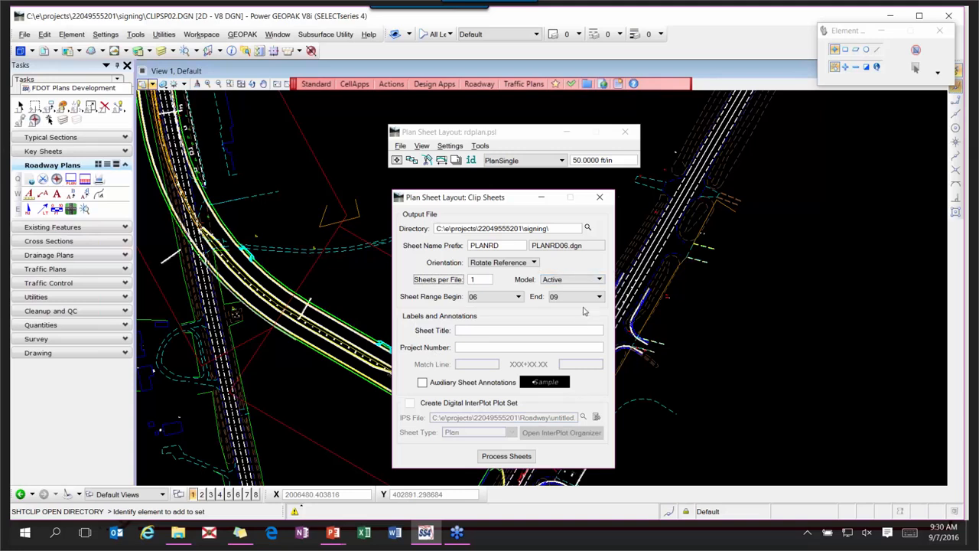
left_click(502, 456)
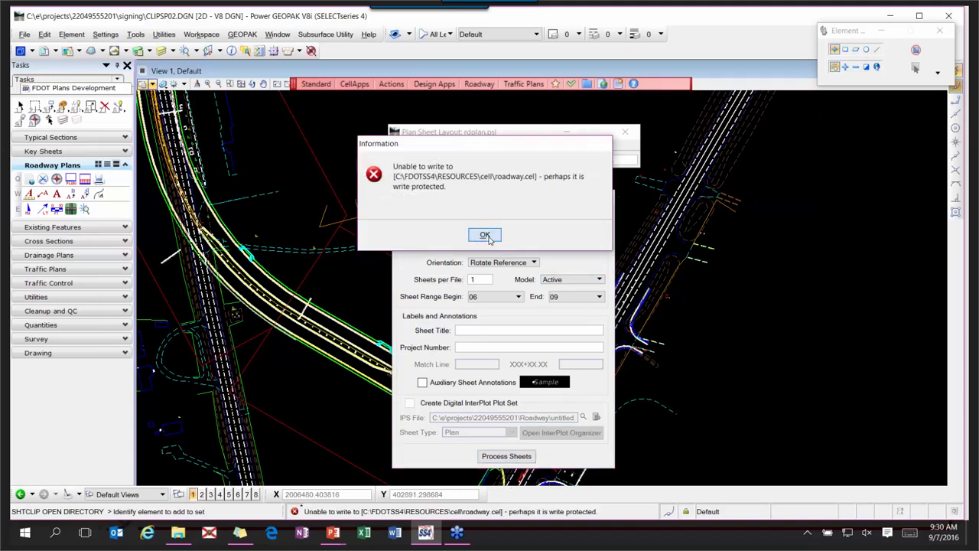
left_click(484, 235)
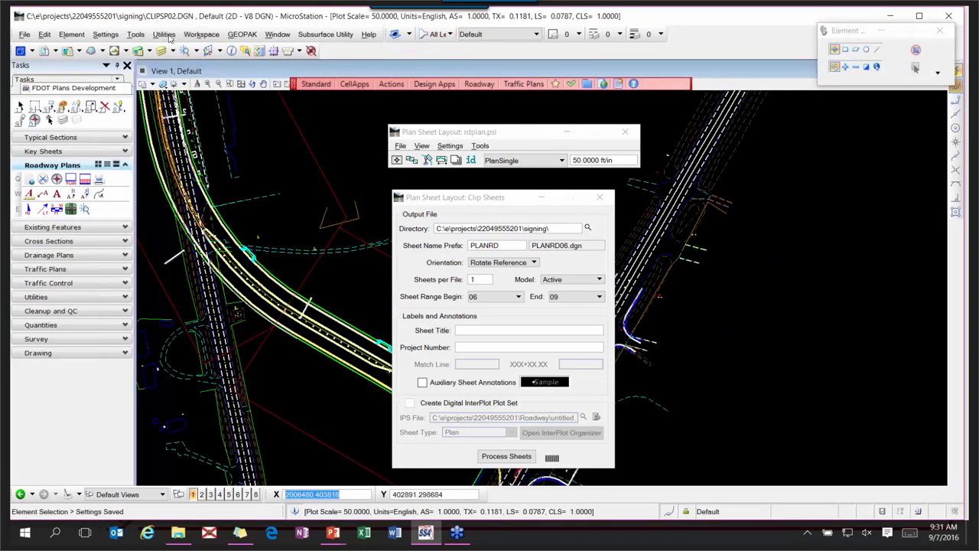
left_click(479, 200)
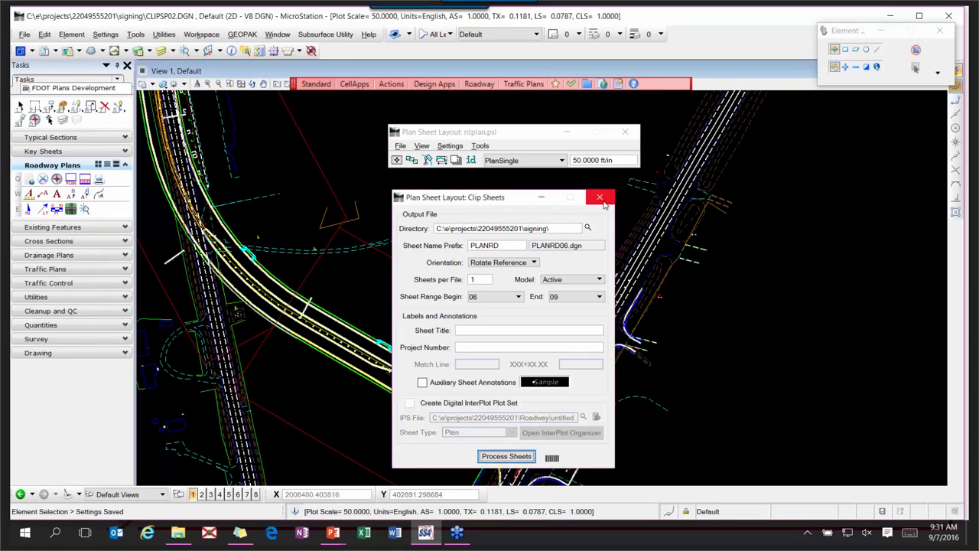
left_click(601, 200)
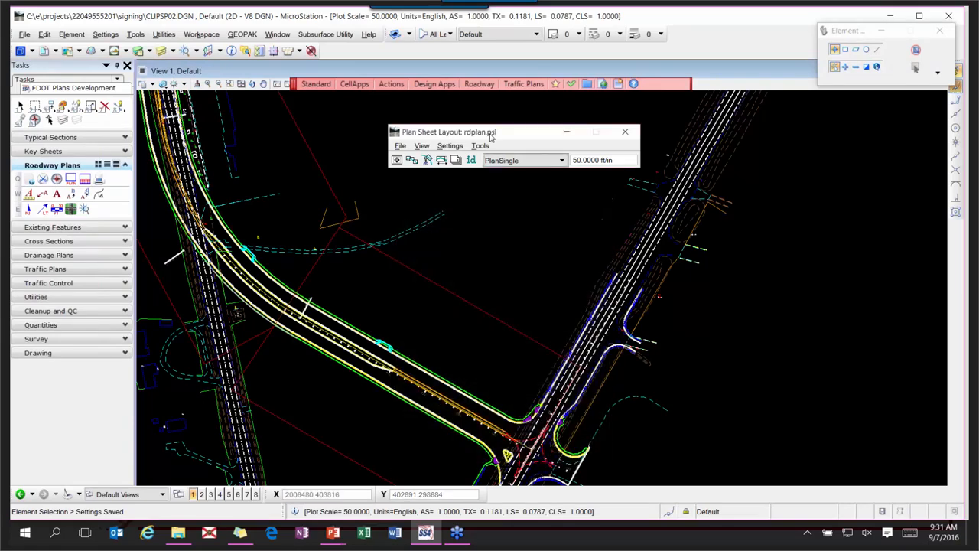
left_click_drag(489, 133, 485, 161)
left_click(619, 160)
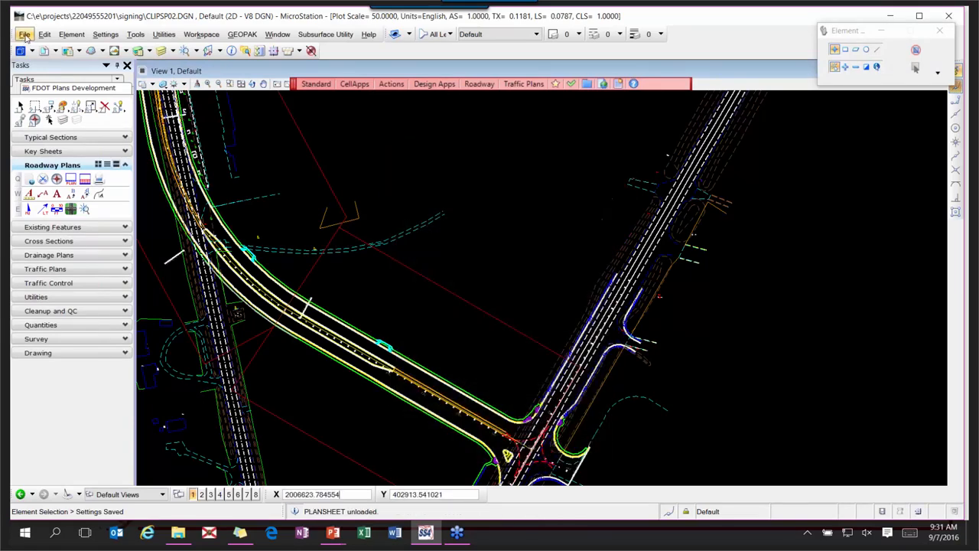
- Open the clipped sheet file PLANRD06.dgn from the signing folder
left_click(24, 35)
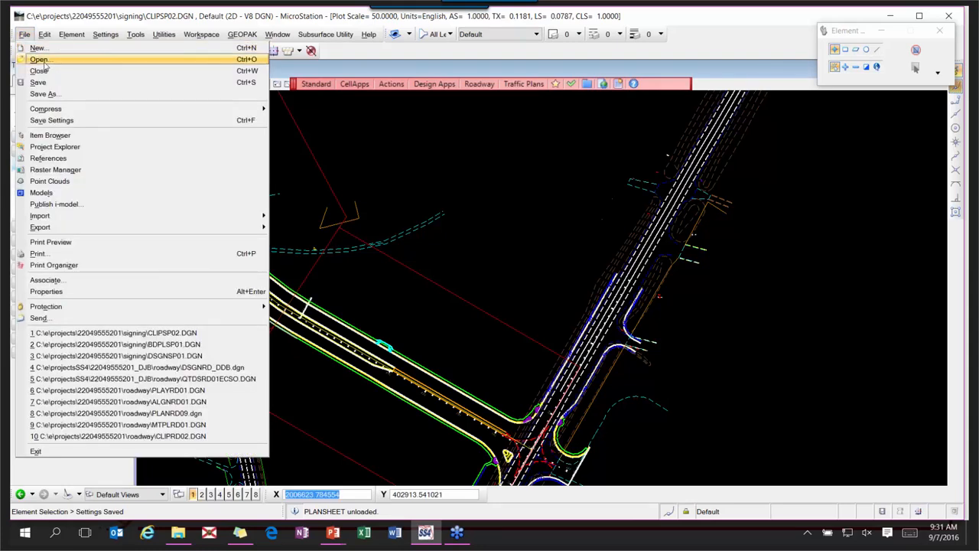
left_click(38, 59)
left_click(290, 216)
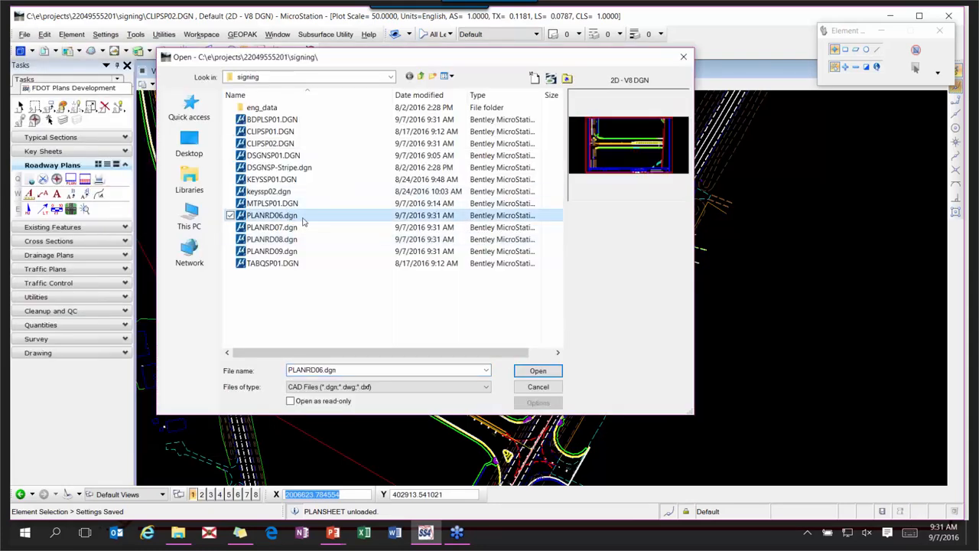
double_click(304, 218)
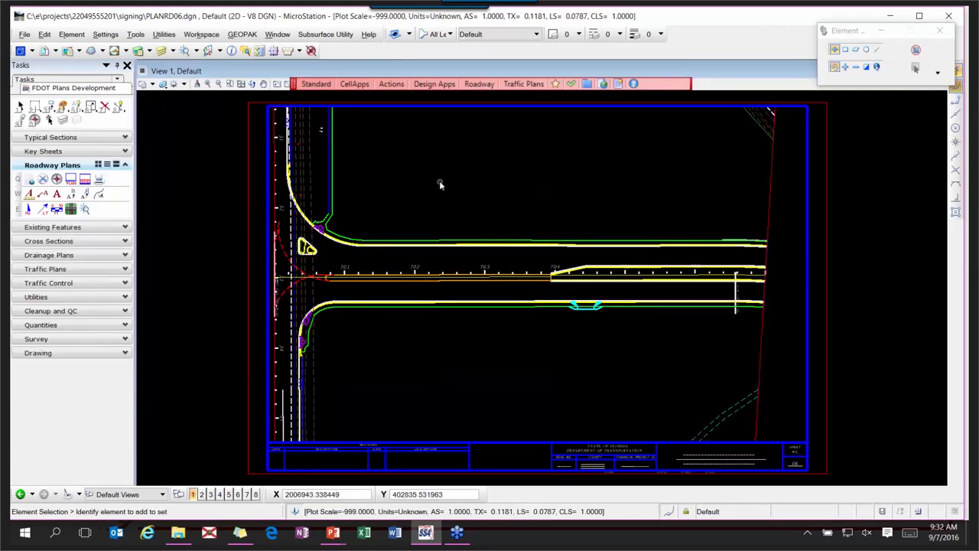
- Turn off the ClipBorder_dp level in the sheet by picking the slanted clip border of the CLIPSP02.DGN reference
right_click(877, 203)
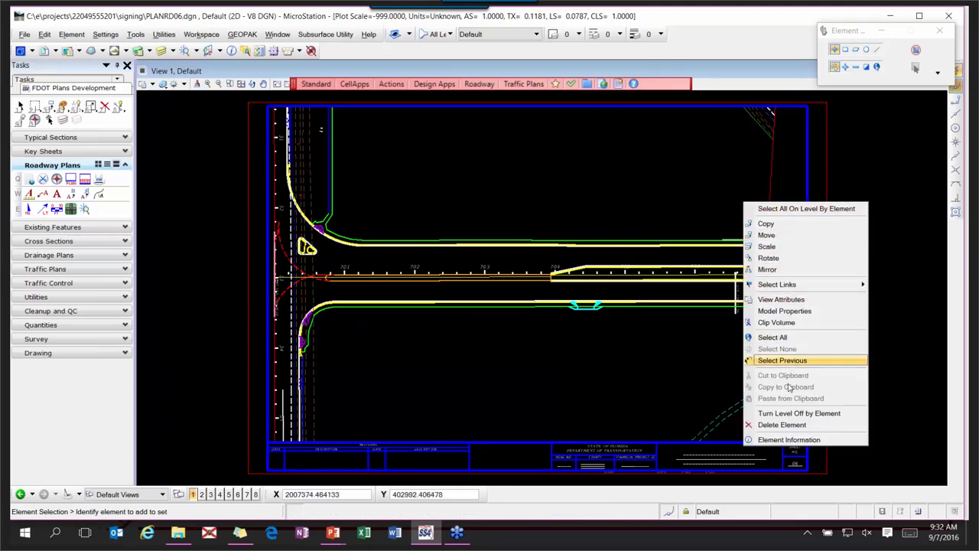
left_click(802, 414)
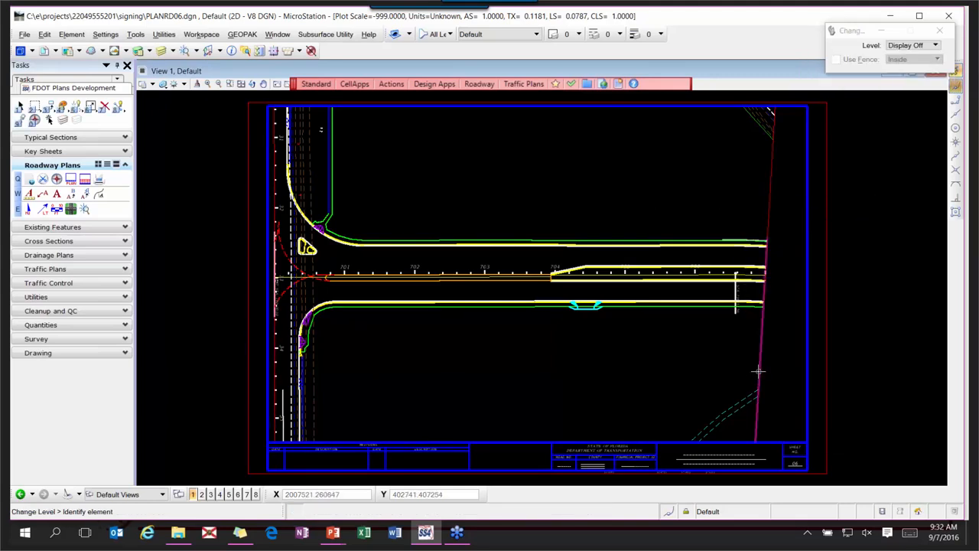
left_click(758, 373)
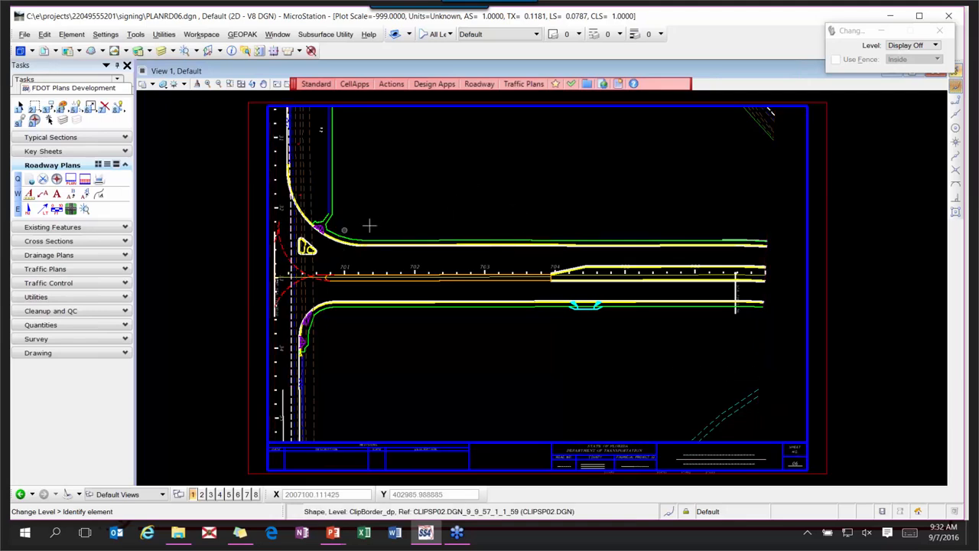
left_click(673, 277)
- Open the motif file MTPLSP01.DGN from the signing folder
left_click(25, 35)
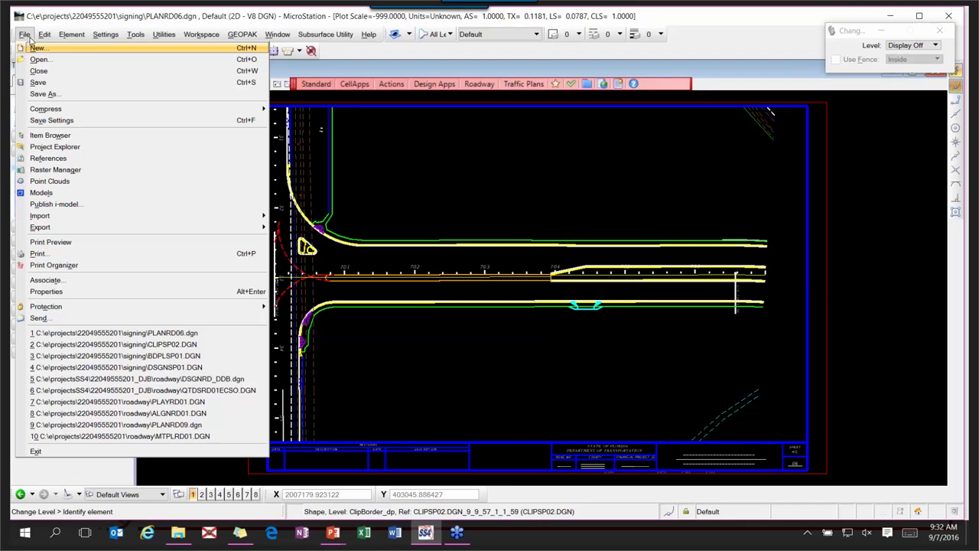
left_click(38, 59)
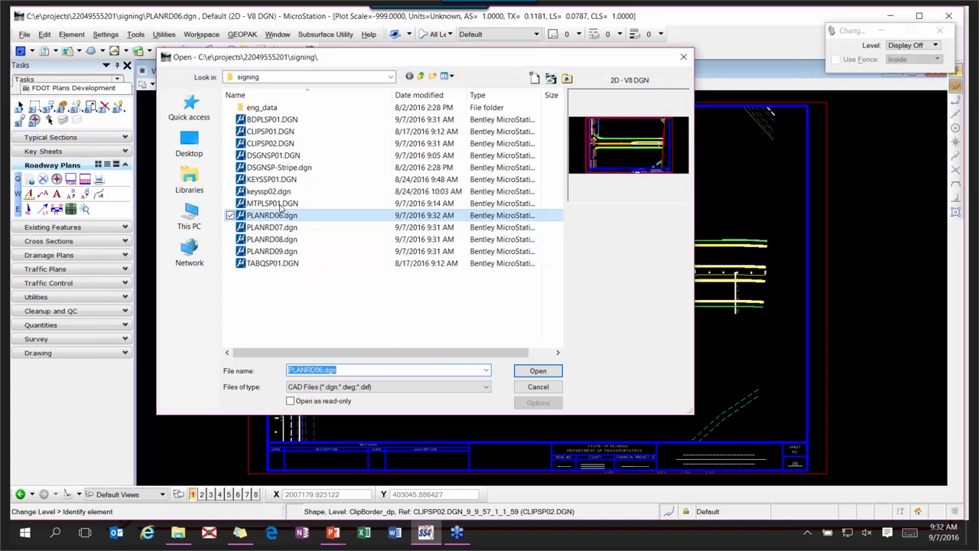
double_click(277, 204)
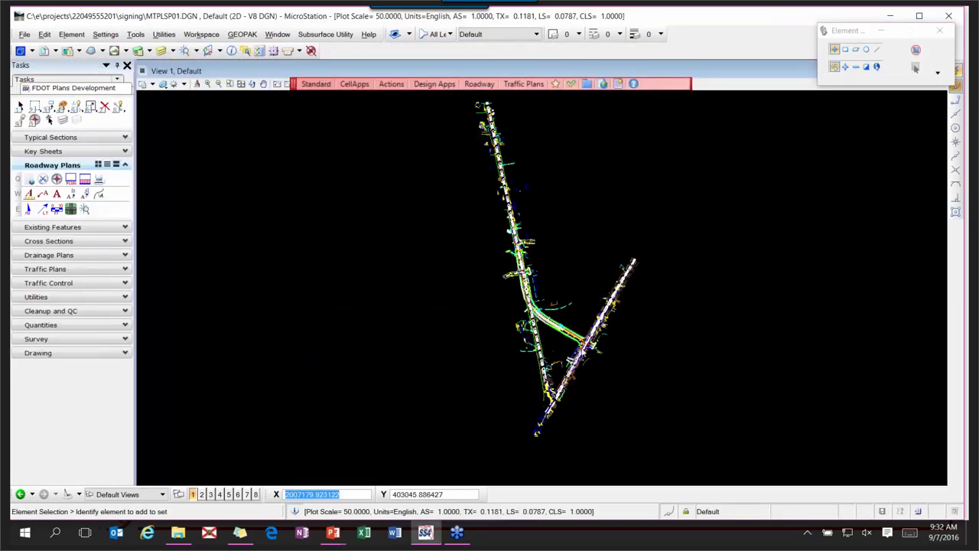
- Turn off the DummyChains_ep and Deck_ep levels of the topord01.dgn reference in Level Display
scroll(570, 333, "up", 8)
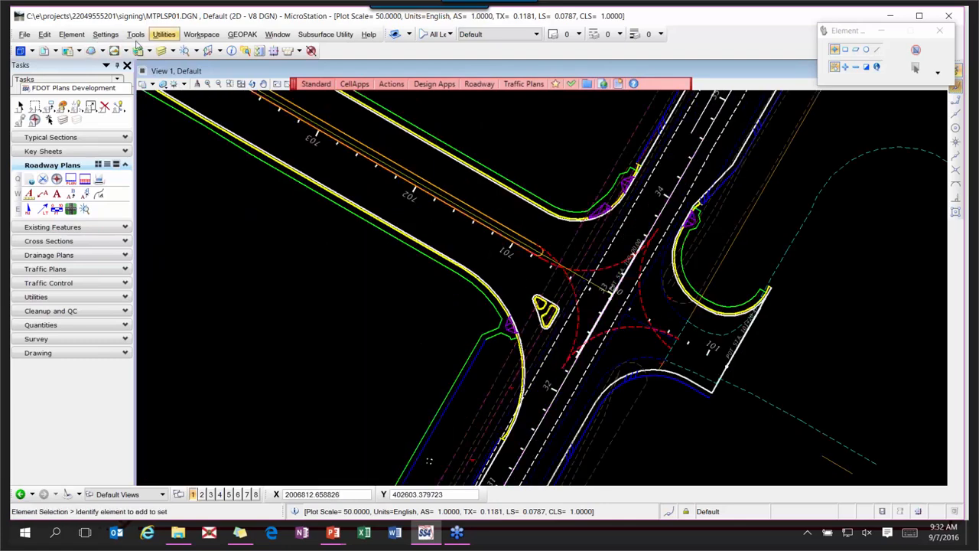
left_click(162, 50)
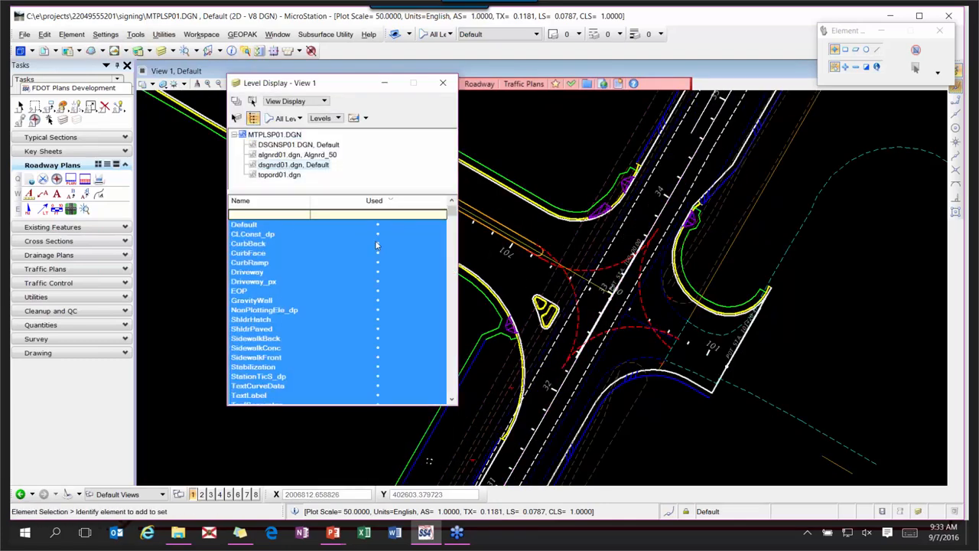
left_click(304, 155)
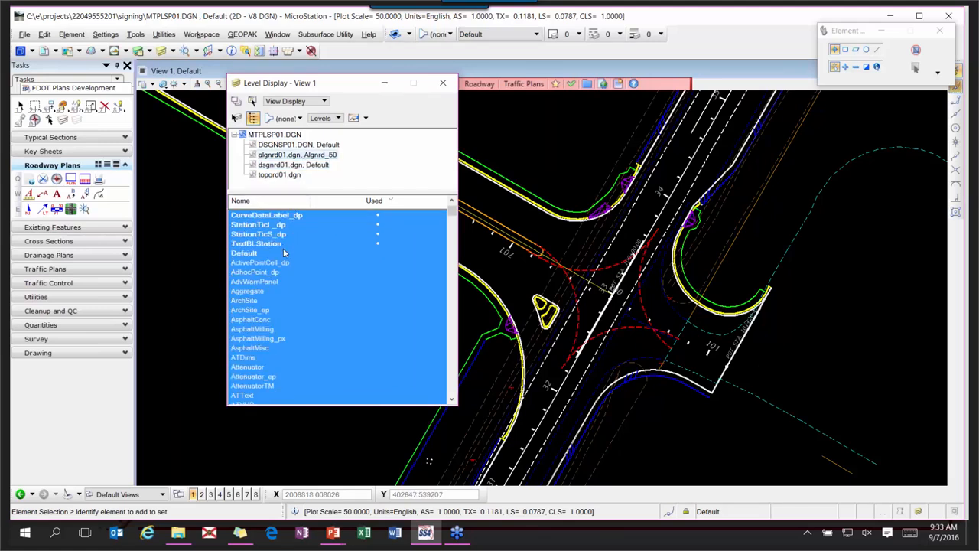
left_click(279, 175)
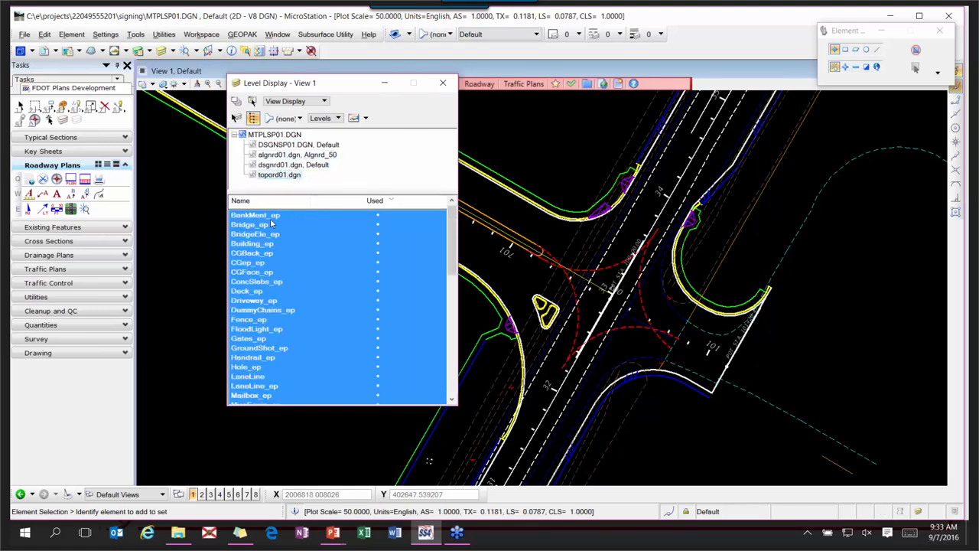
left_click(261, 309)
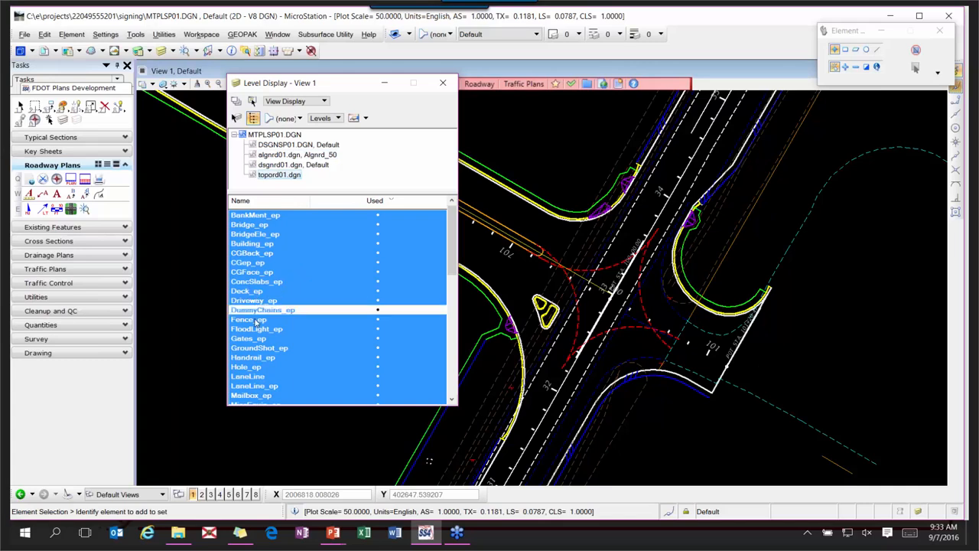
left_click(266, 291)
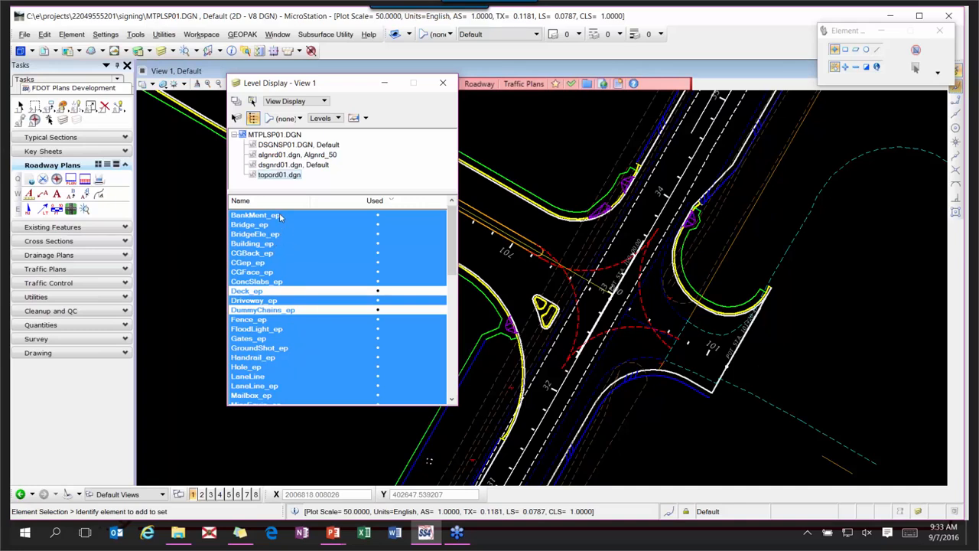
- Turn off the Monument_ep, PavtCrown_ep and PointLocator_ep levels of the topord01.dgn reference and close Level Display
scroll(299, 344, "down", 2)
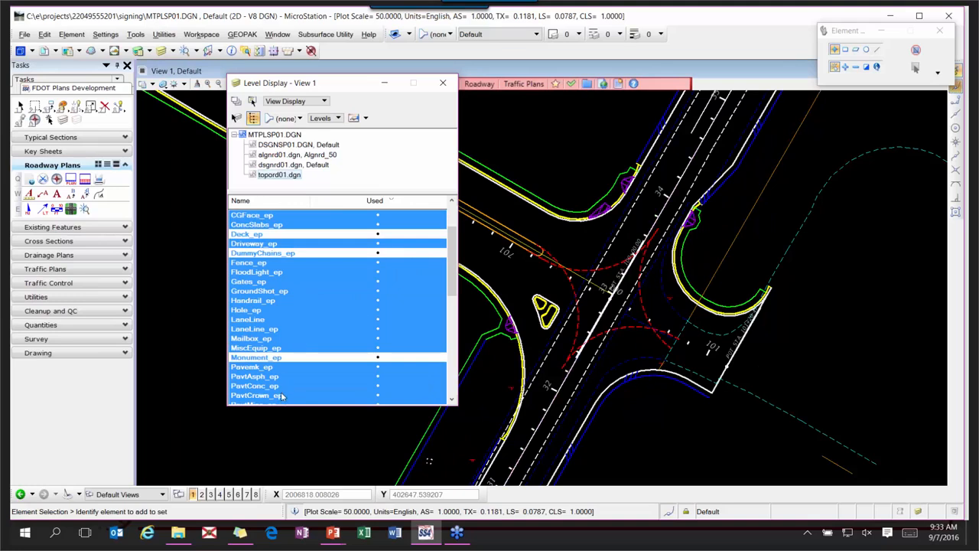
scroll(310, 375, "down", 1)
left_click(311, 368)
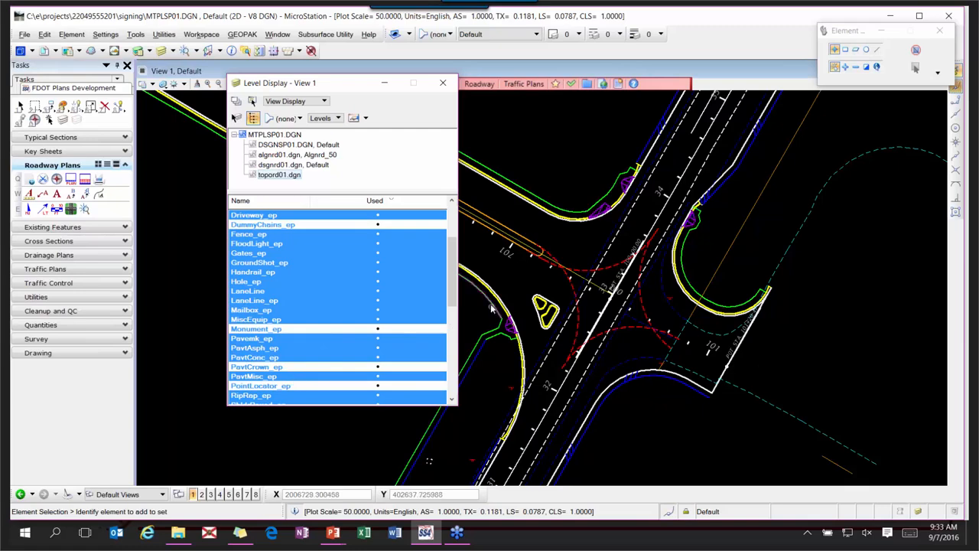
left_click(443, 83)
- Turn off the TurningRadius_dp, NonPlottingEle_dp and ConcSlabs_ep levels by picking a turning arc, the thin median line and a concrete slab element
right_click(542, 136)
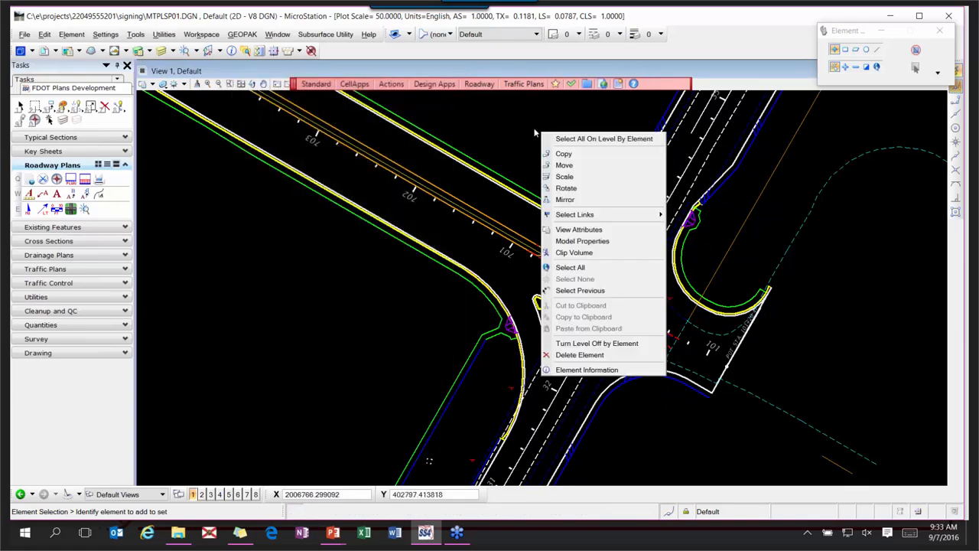
left_click(599, 345)
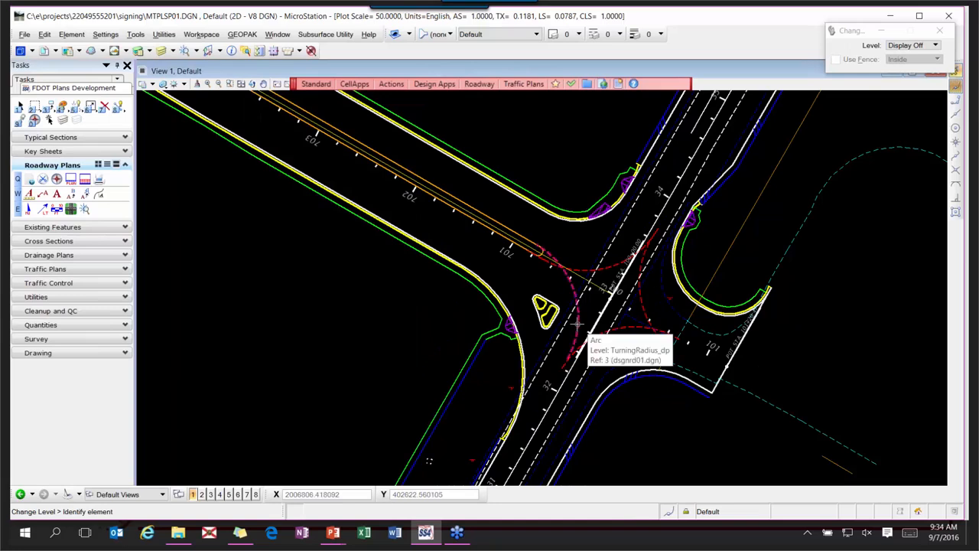
left_click(578, 325)
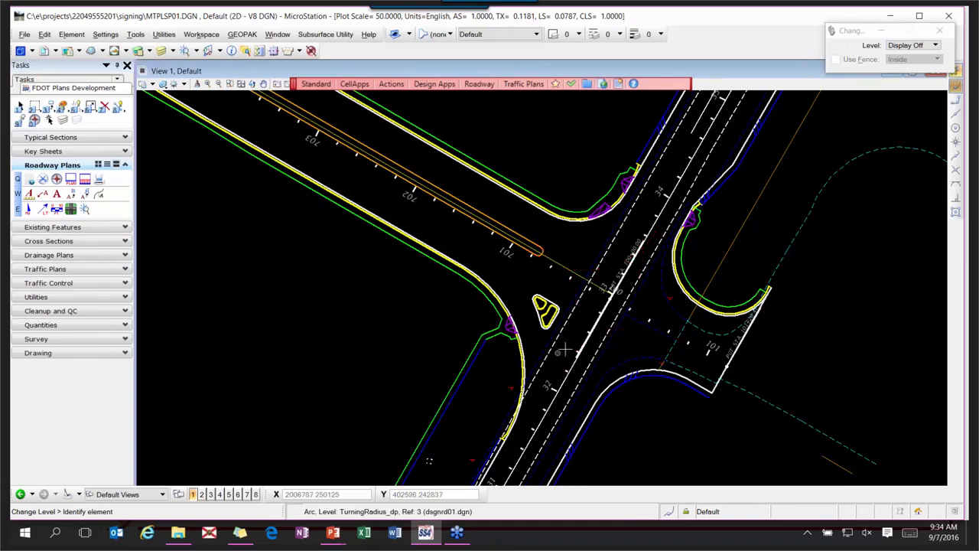
left_click(566, 267)
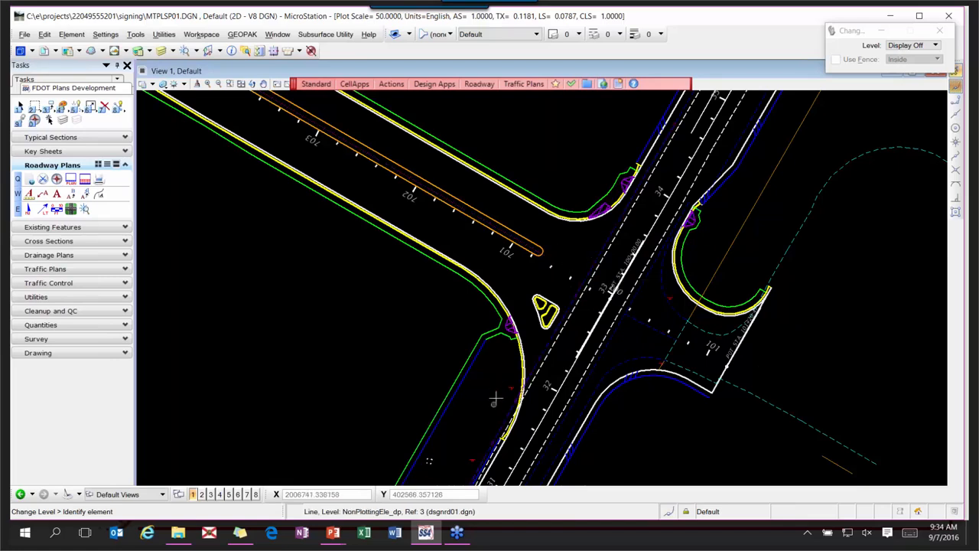
left_click(432, 462)
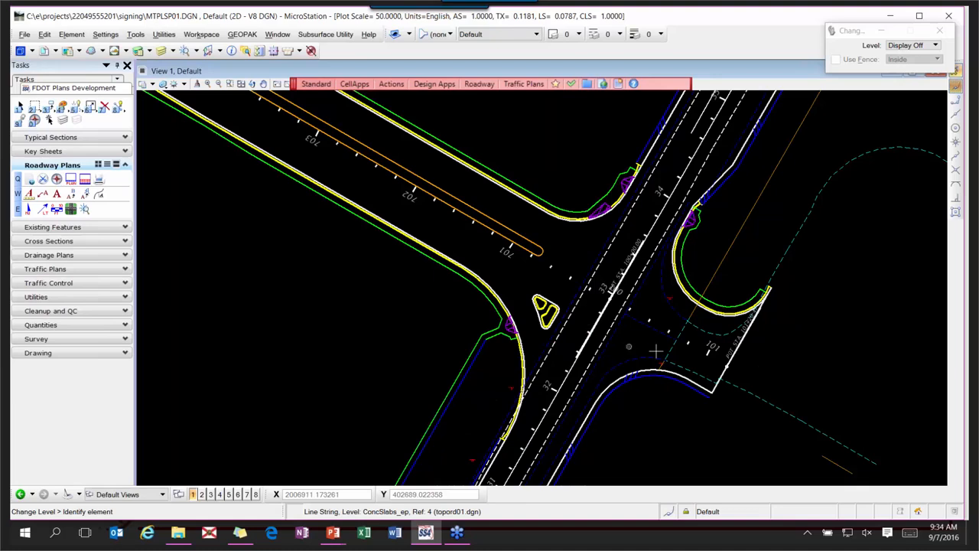
- Save the motif file's settings and reopen the sheet file PLANRD06.dgn from the signing folder
mouse_move(754, 206)
left_click(25, 34)
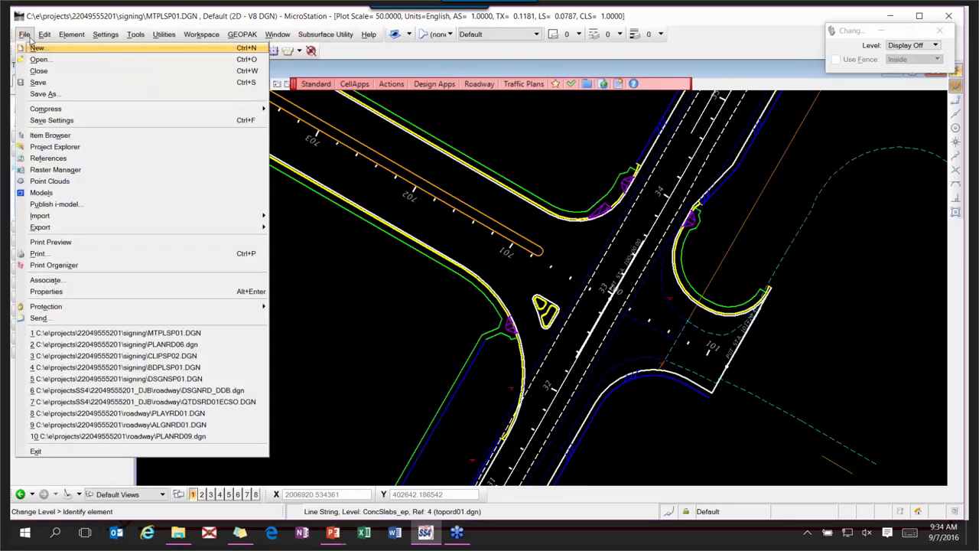
left_click(65, 120)
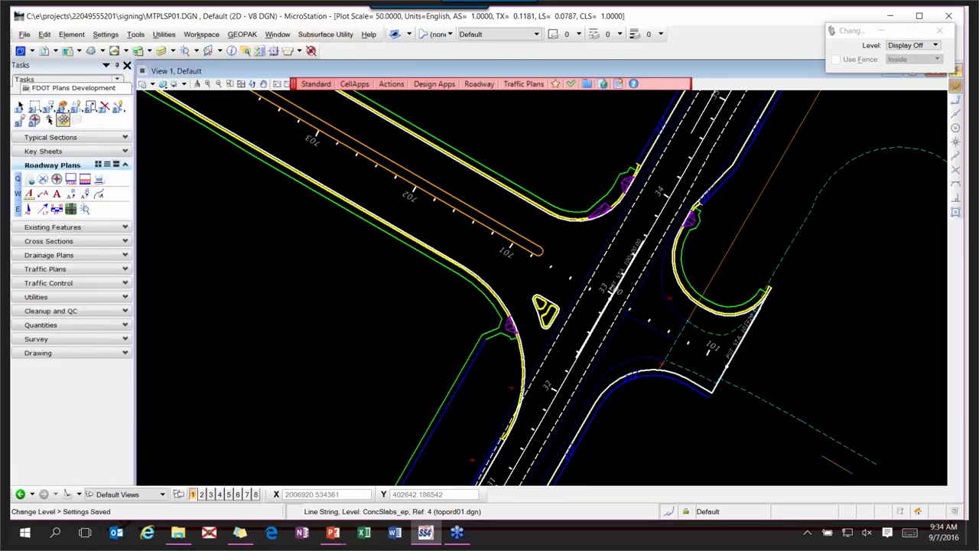
left_click(25, 35)
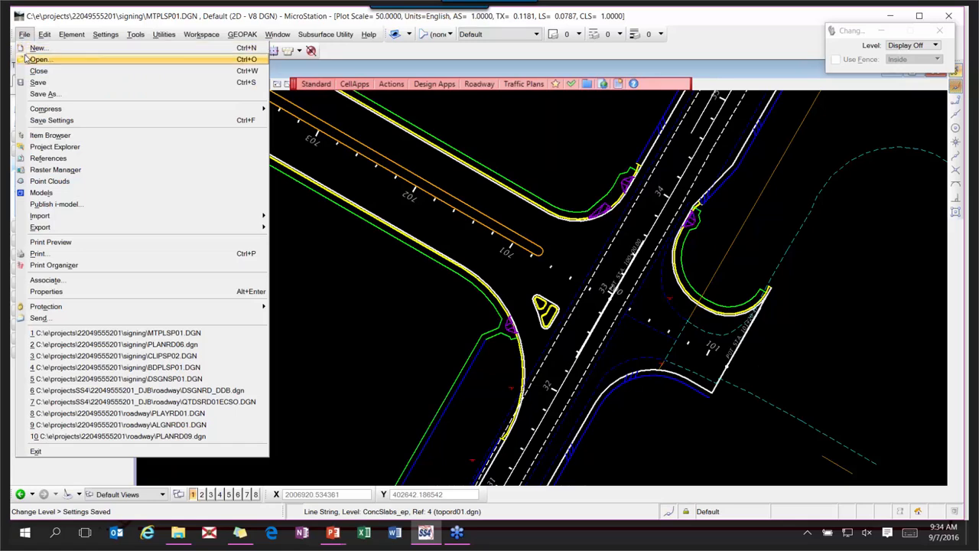
left_click(124, 346)
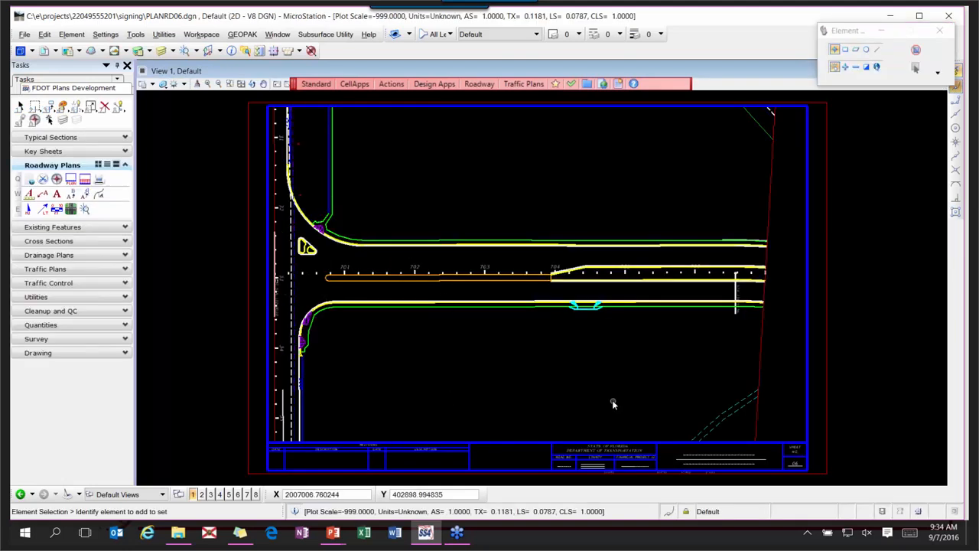
- Turn off the level of the slanted red clip line by picking it in the sheet, and save the settings
right_click(786, 204)
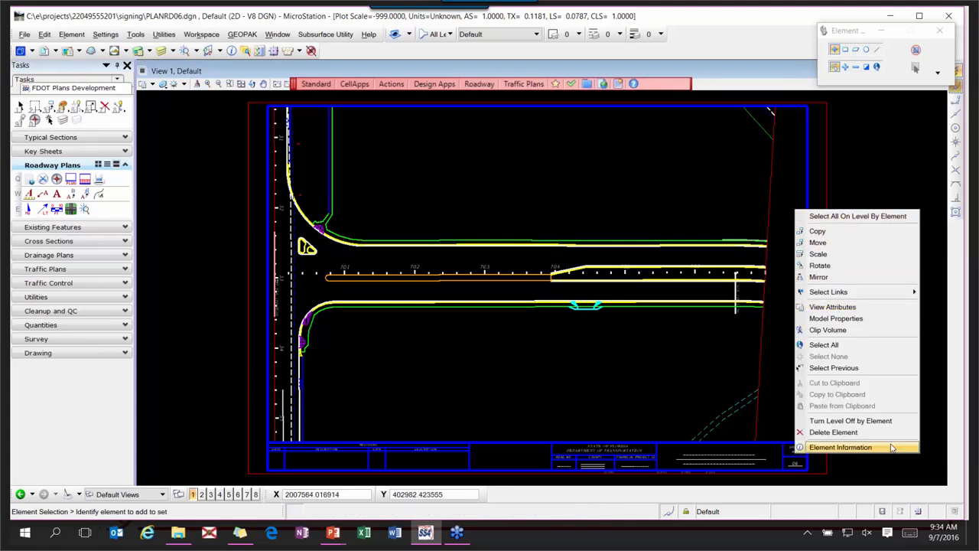
left_click(851, 421)
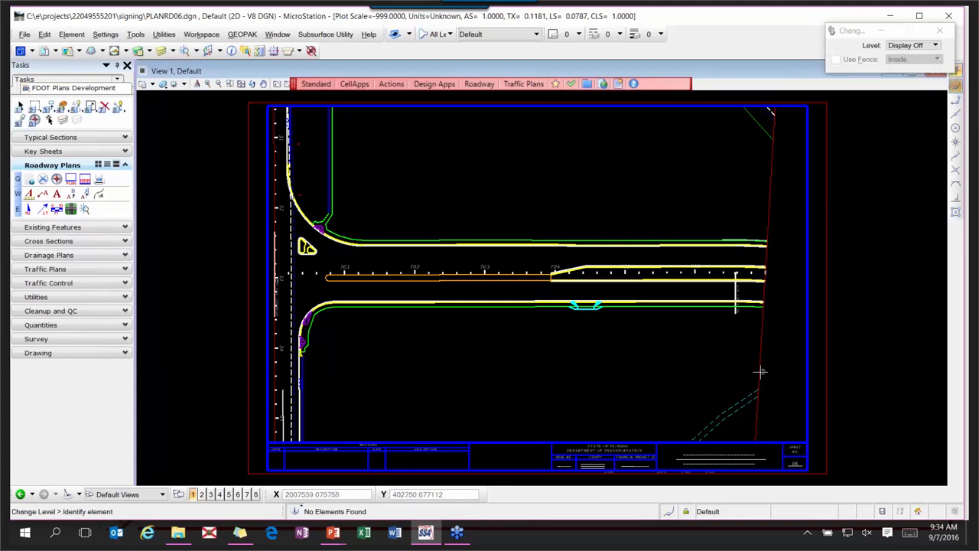
left_click(754, 374)
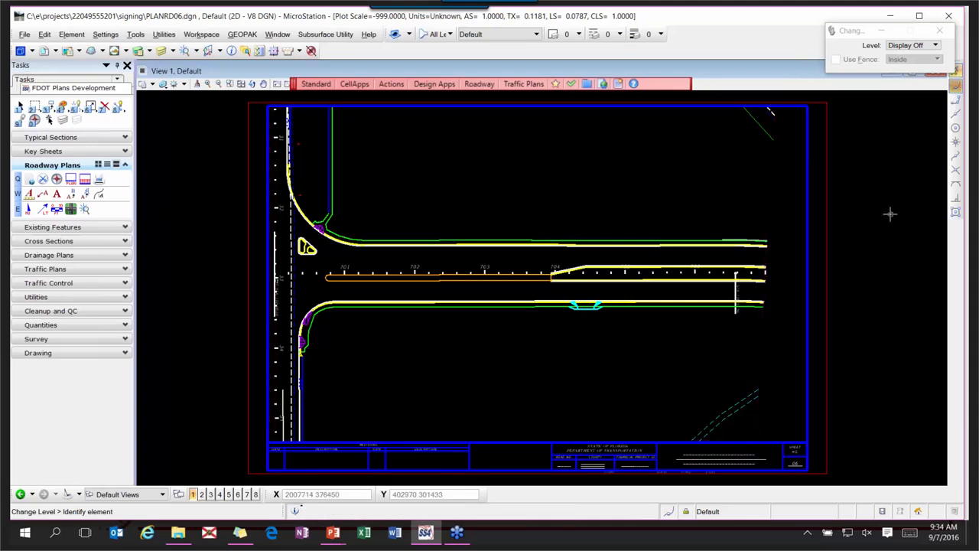
key("ctrl+f")
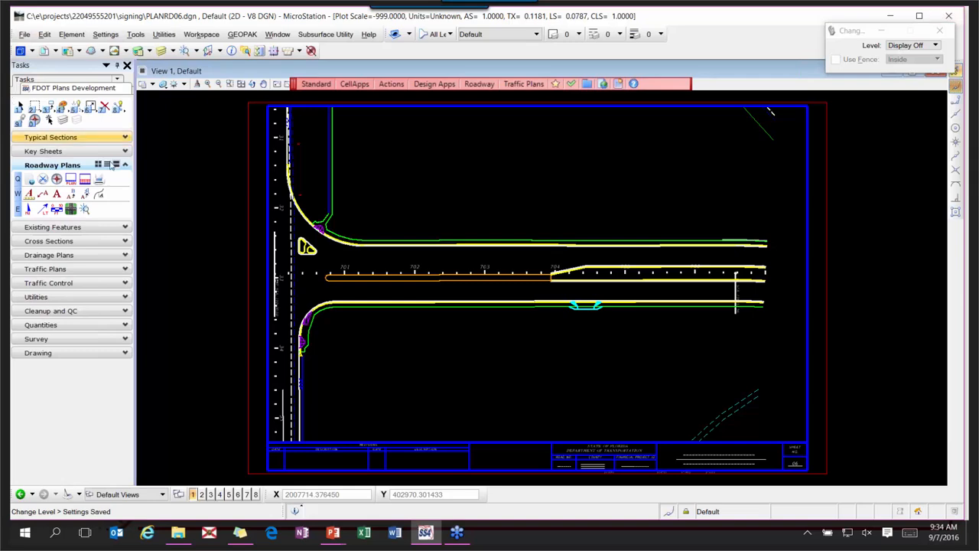
left_click(24, 35)
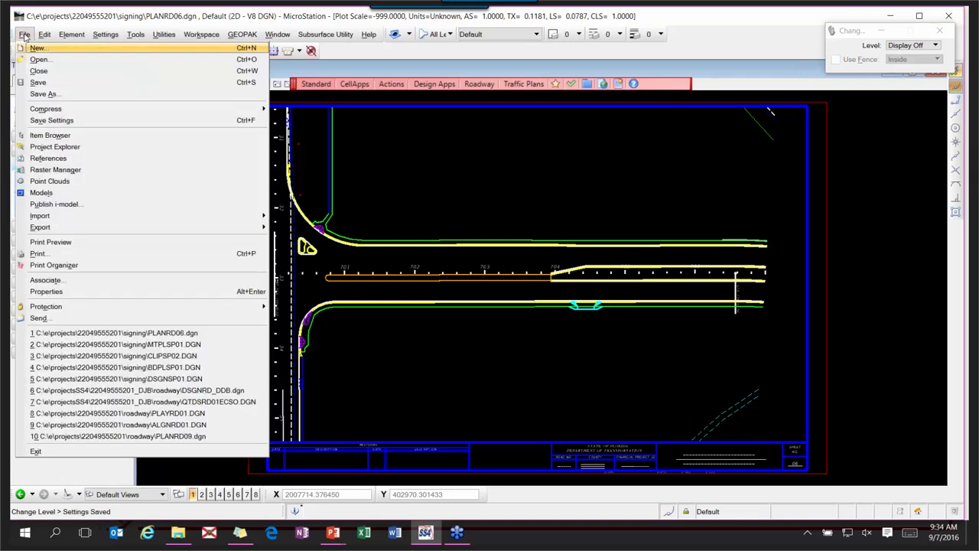
left_click(57, 121)
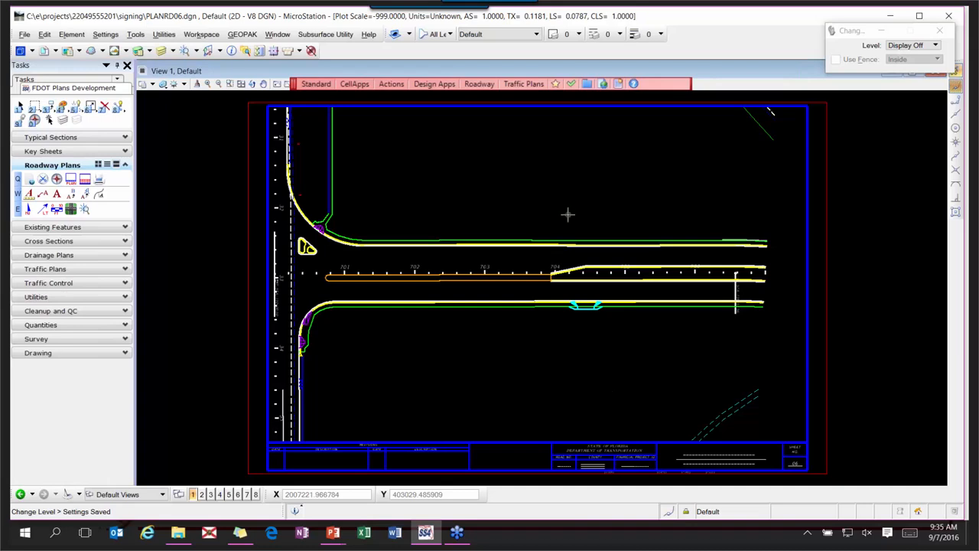
left_click(441, 352)
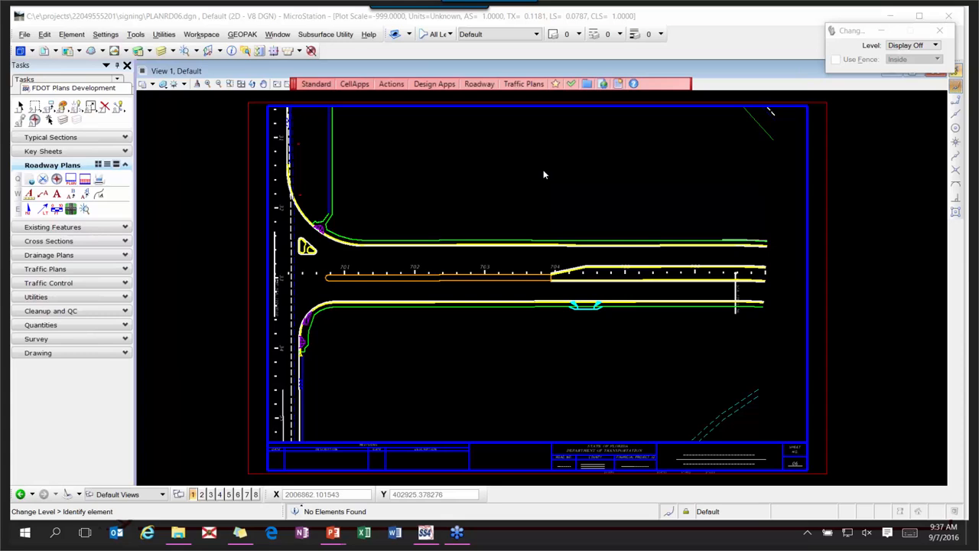
left_click(405, 192)
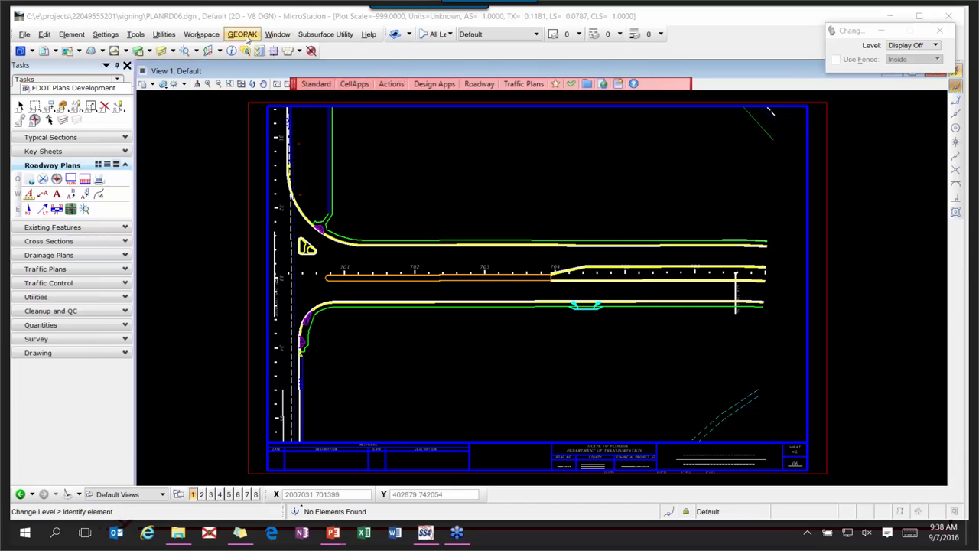
- Open GEOPAK Plan Sheet Layout and look through the available sheet types and their descriptions in the rdplan.psl library
left_click(42, 178)
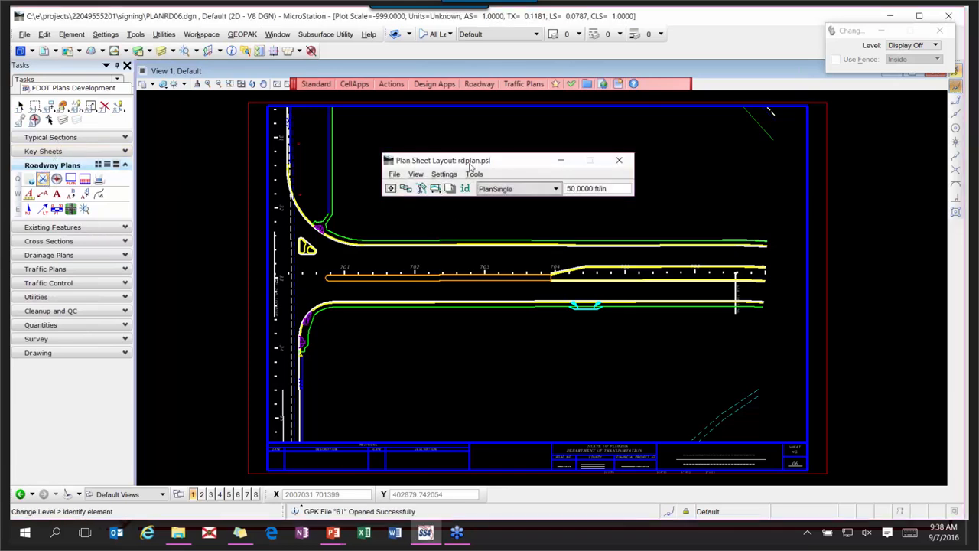
left_click_drag(472, 166, 381, 137)
left_click(417, 159)
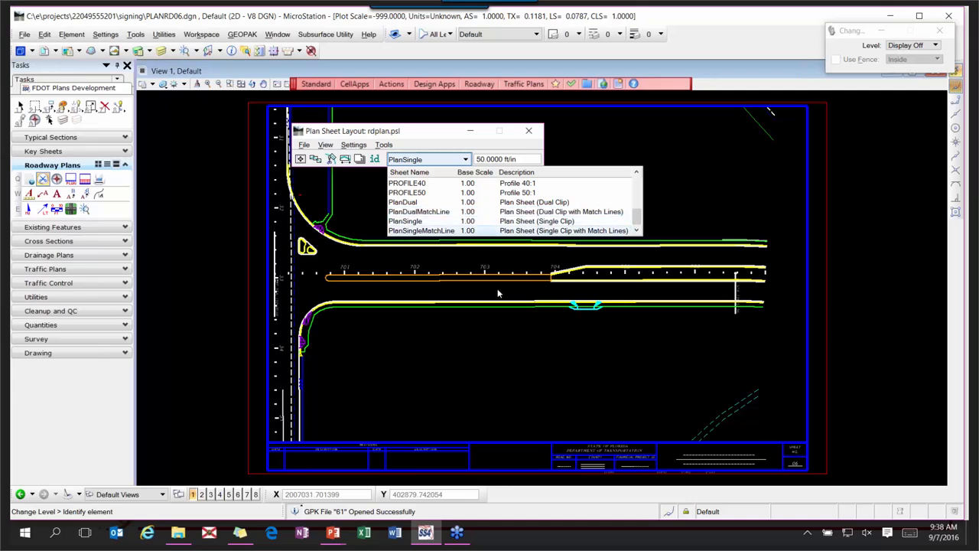
scroll(603, 177, "up", 5)
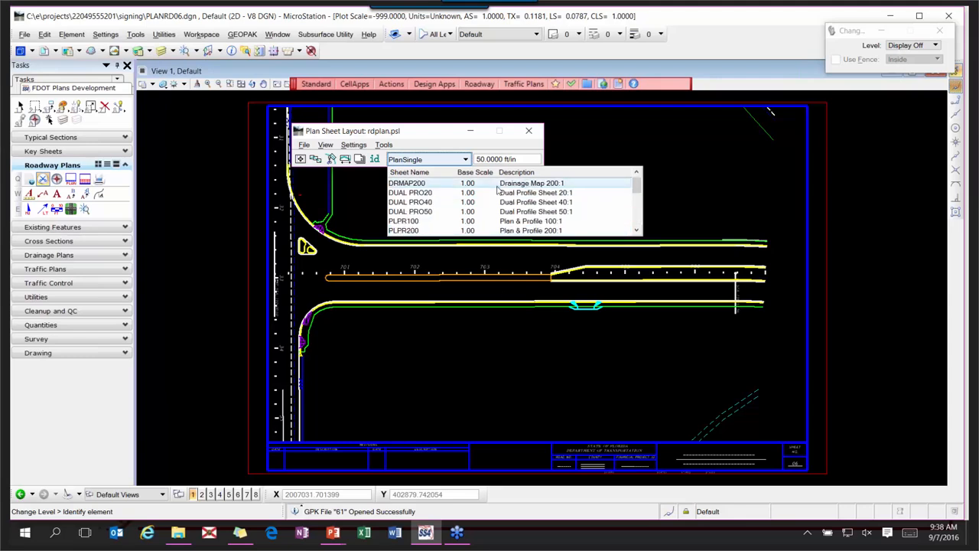
scroll(482, 206, "down", 5)
left_click(426, 131)
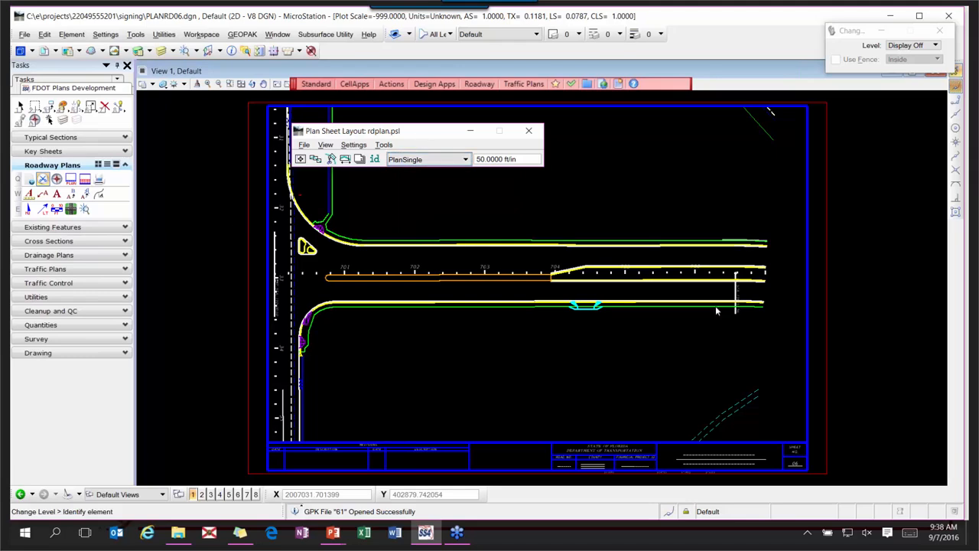
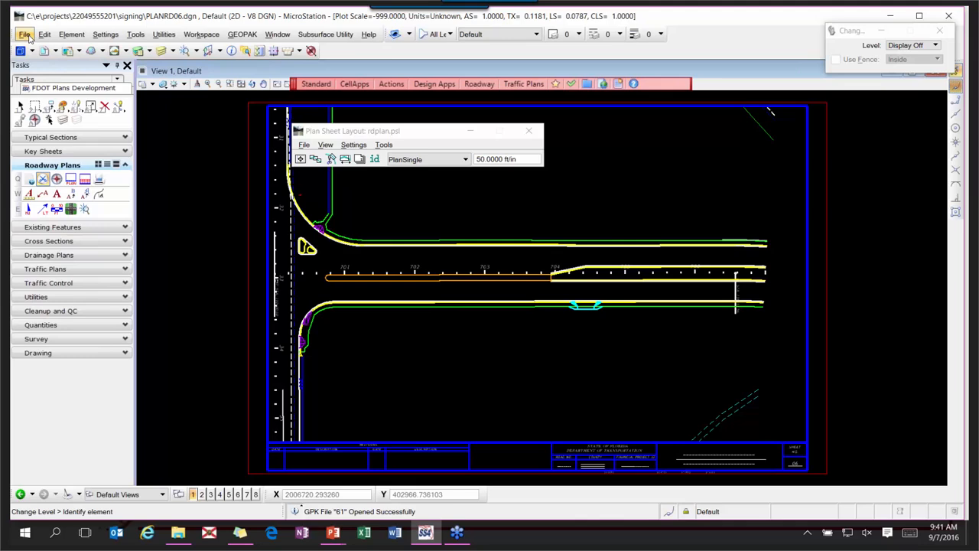
- Create a General Notes file named GNNTSP01 in the Signing folder from the Signing & Pavement Marking file group
left_click(203, 285)
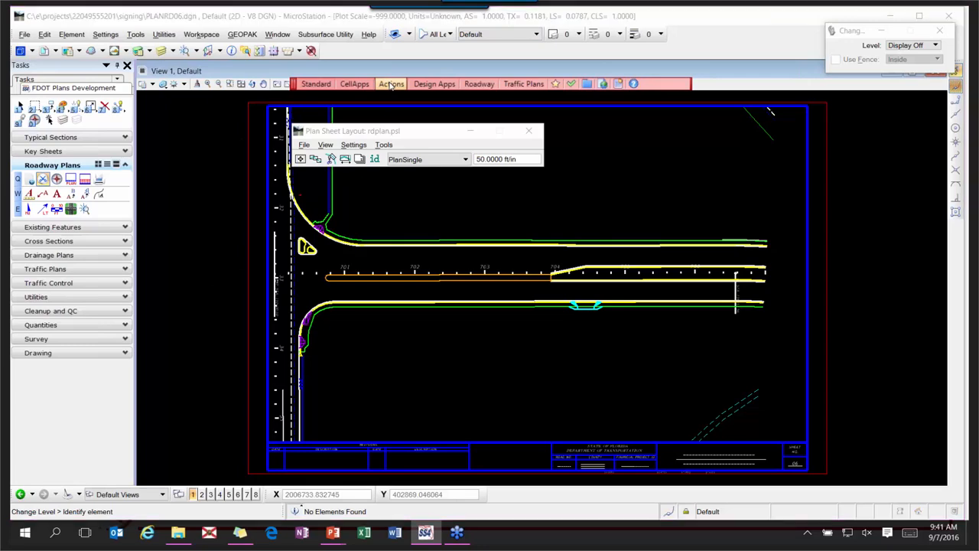
left_click(355, 83)
left_click(391, 90)
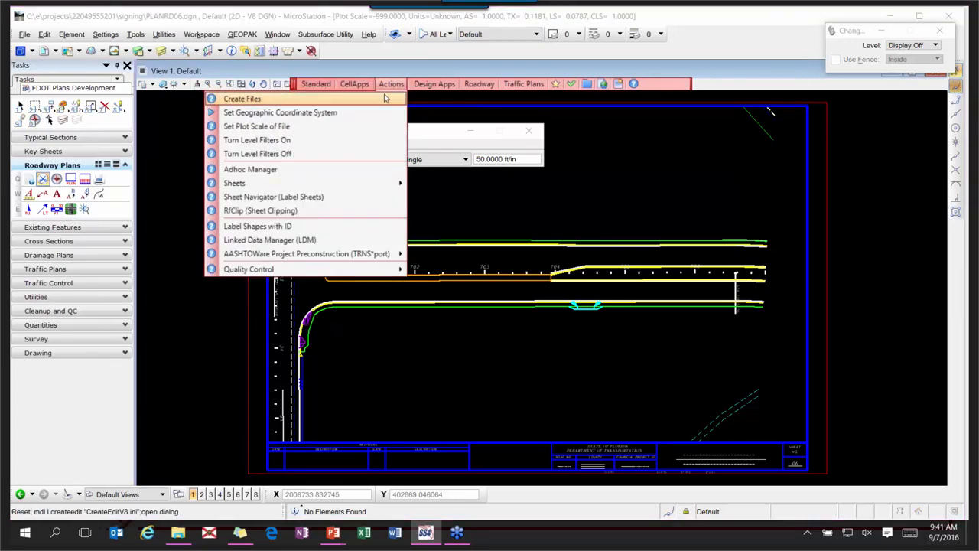
left_click(385, 97)
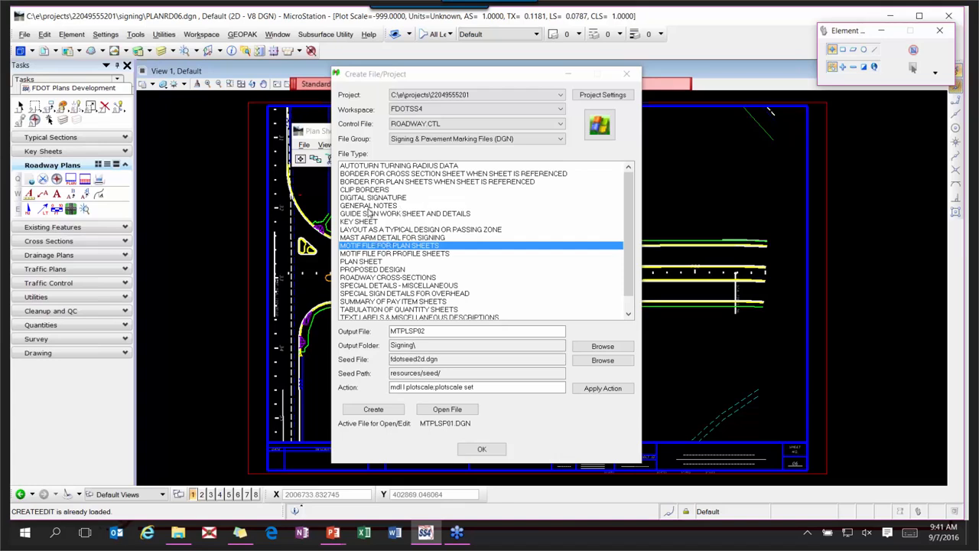
left_click(370, 206)
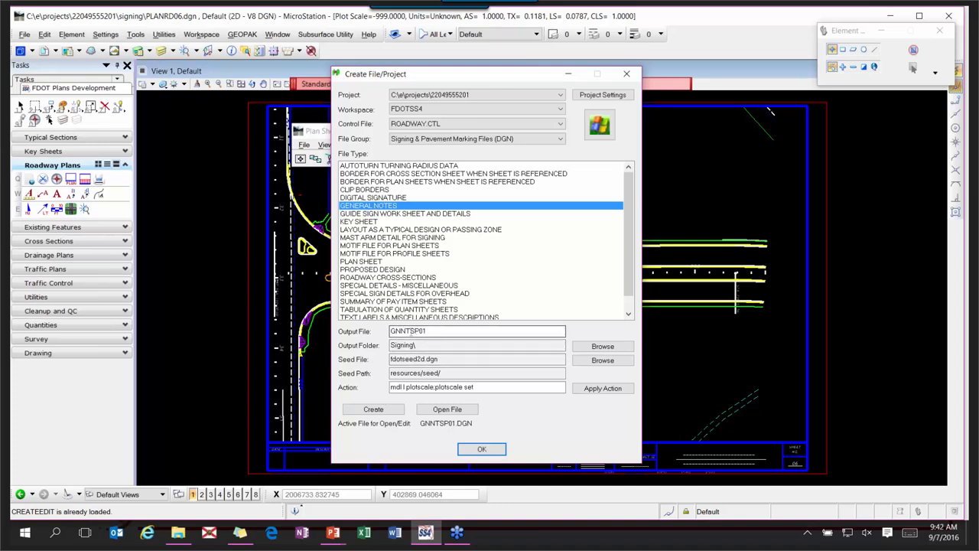
left_click_drag(410, 331, 414, 331)
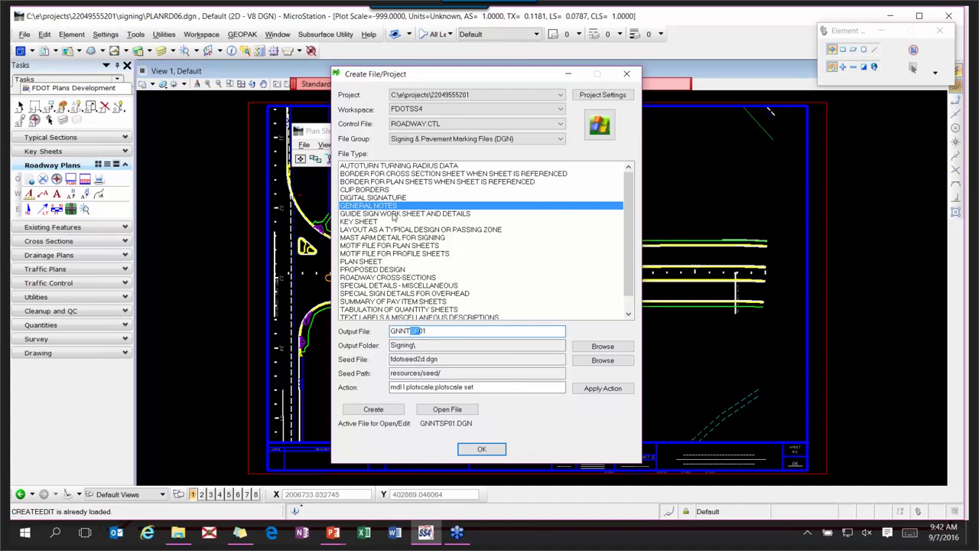
left_click(373, 409)
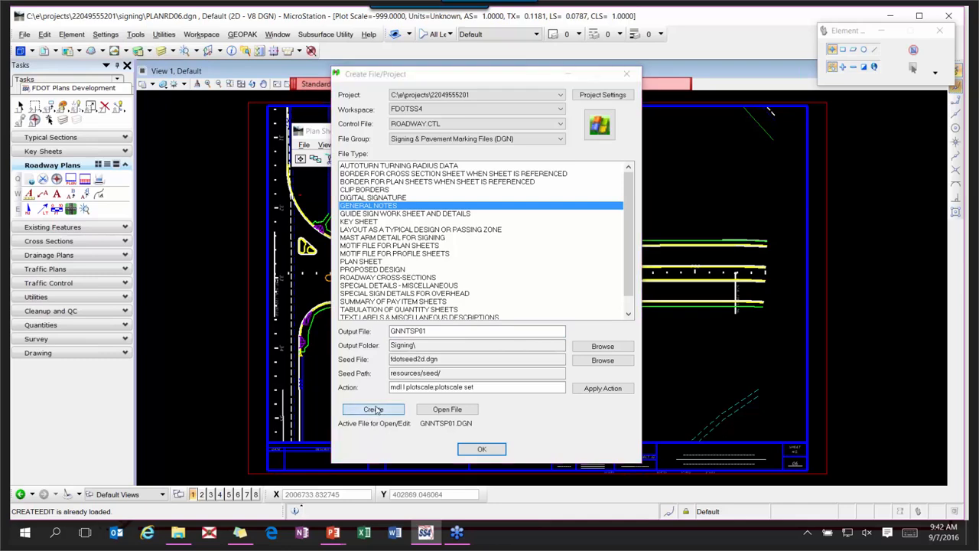
left_click(578, 312)
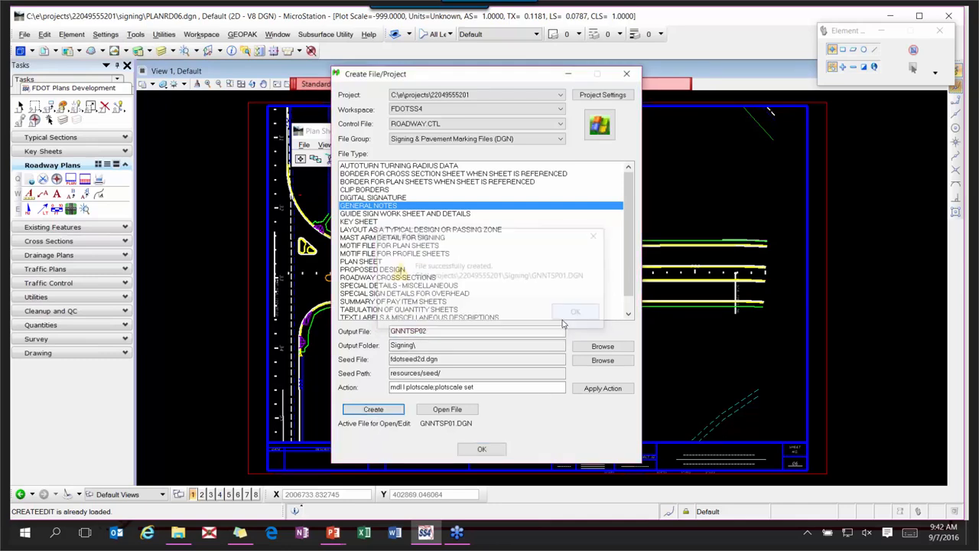
- Open GNNTSP01.DGN and set its plot scale to 1 with English units
left_click(448, 409)
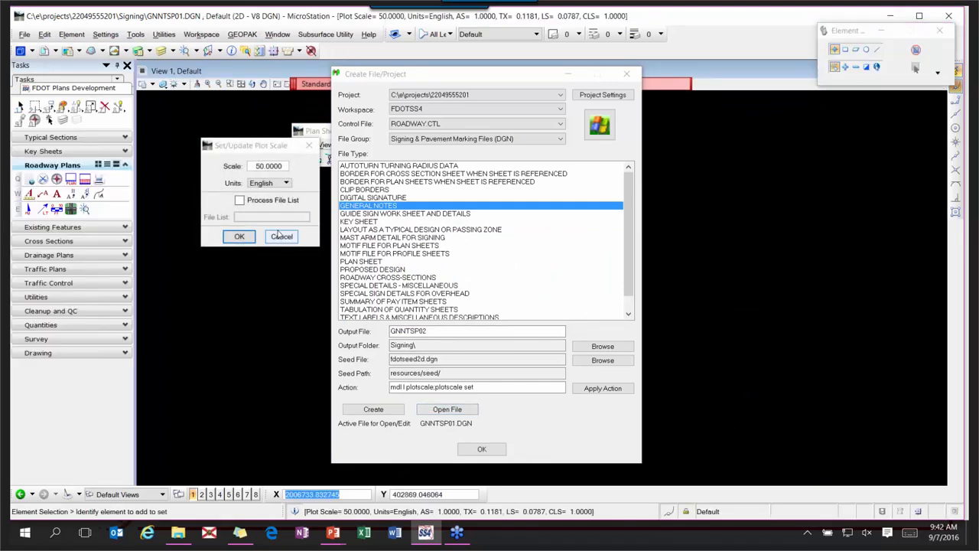
left_click(276, 170)
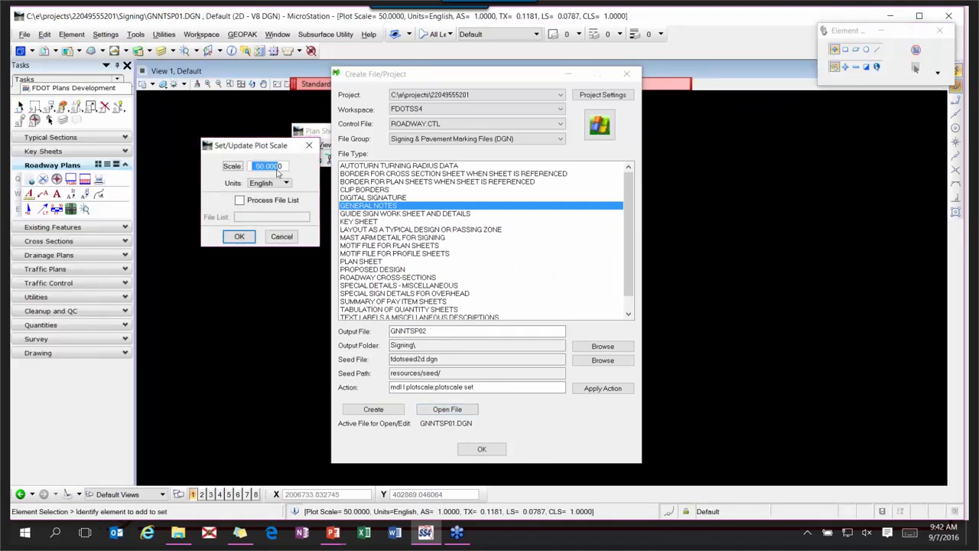
type("1")
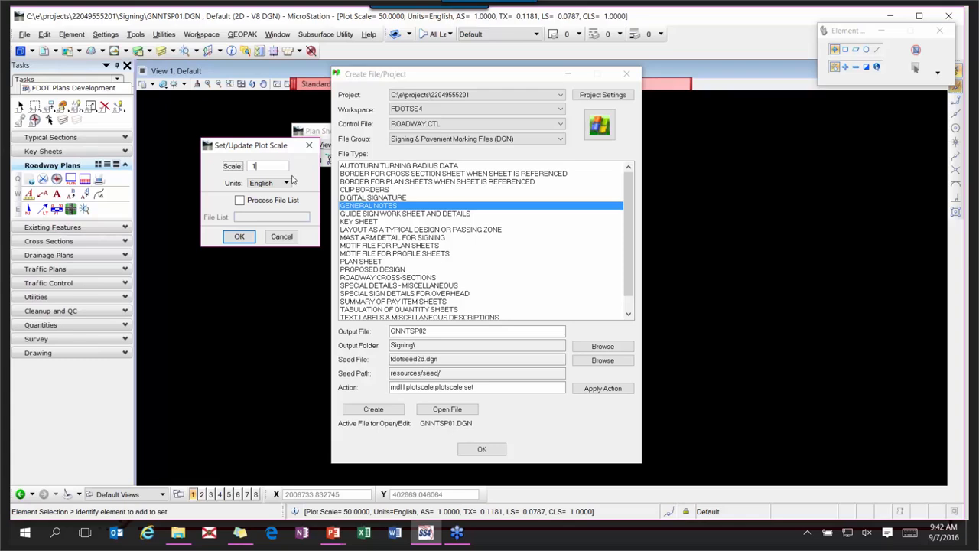
left_click(238, 237)
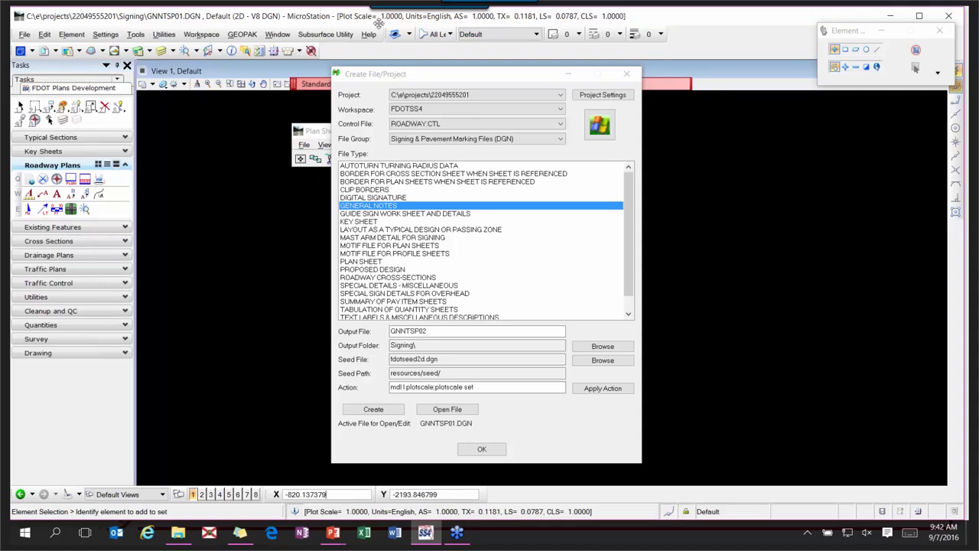
- Check the drawing scale of the General Notes file, closing Plan Sheet Layout and the Drawing Scale settings
left_click_drag(391, 79, 764, 153)
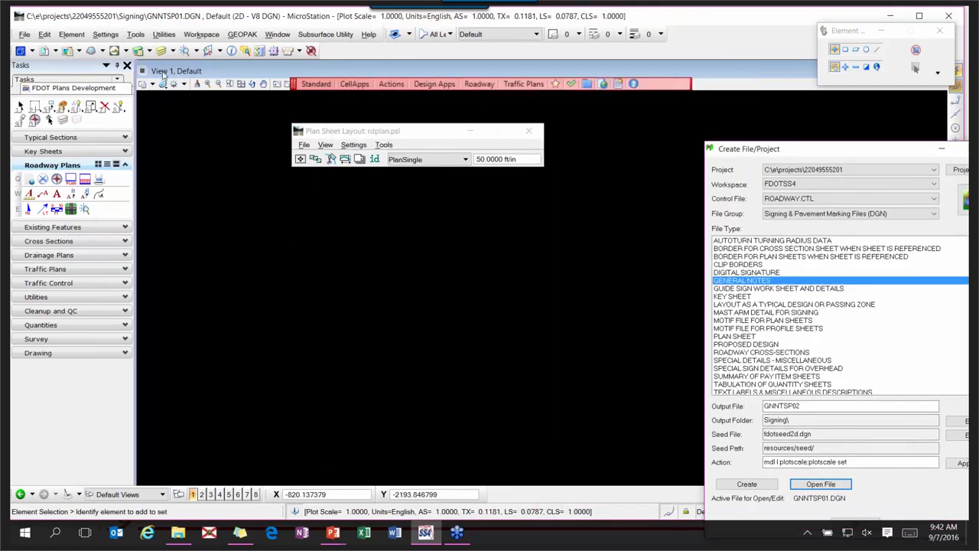
left_click(105, 34)
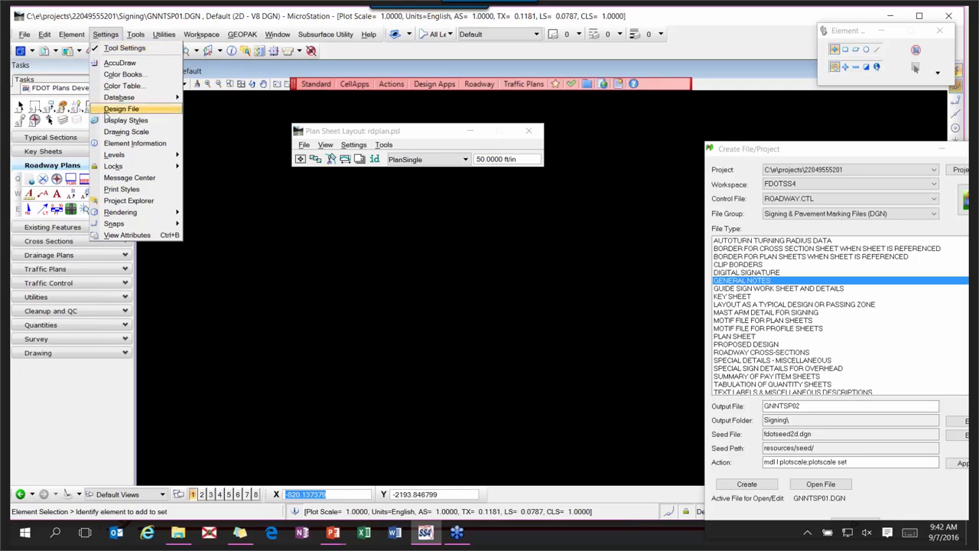
left_click(123, 131)
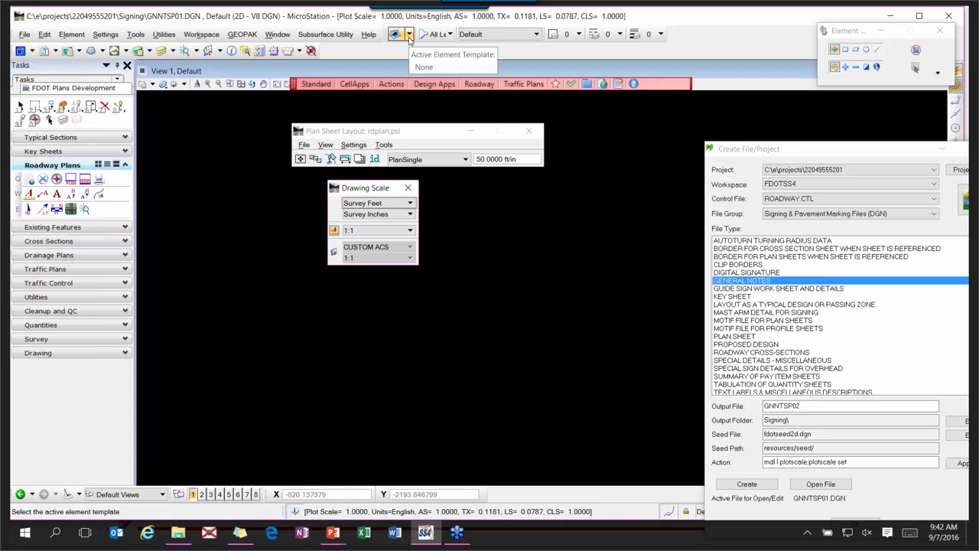
left_click(528, 131)
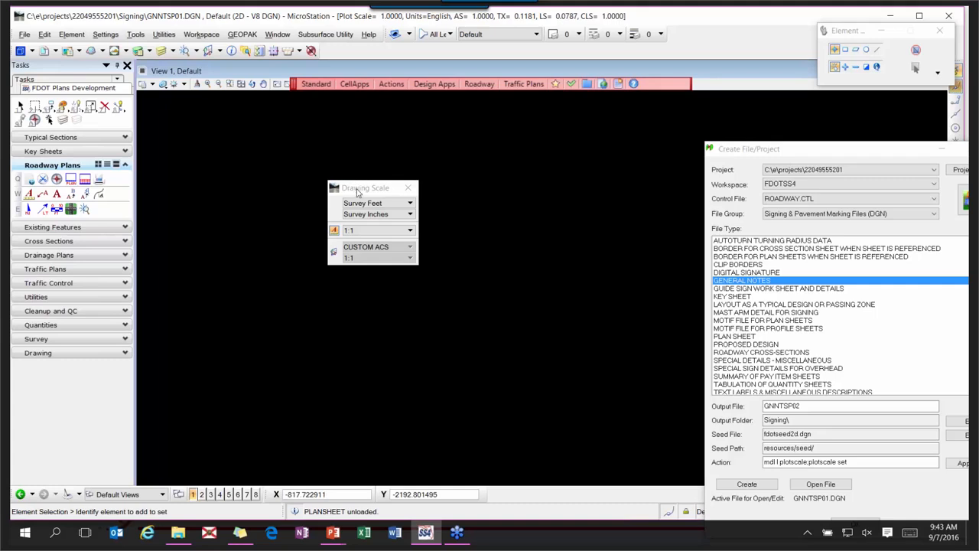
left_click(349, 232)
left_click_drag(364, 191, 347, 205)
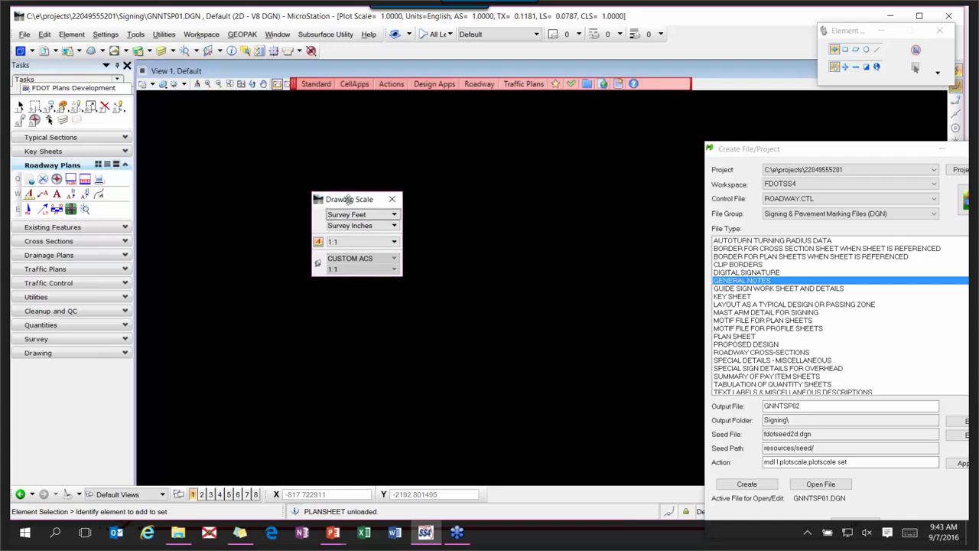
left_click(393, 202)
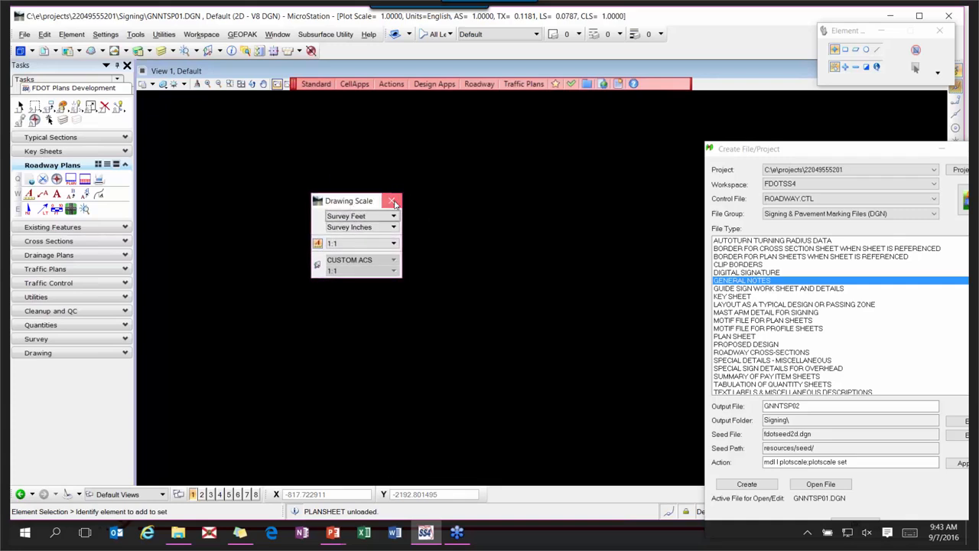
left_click(393, 203)
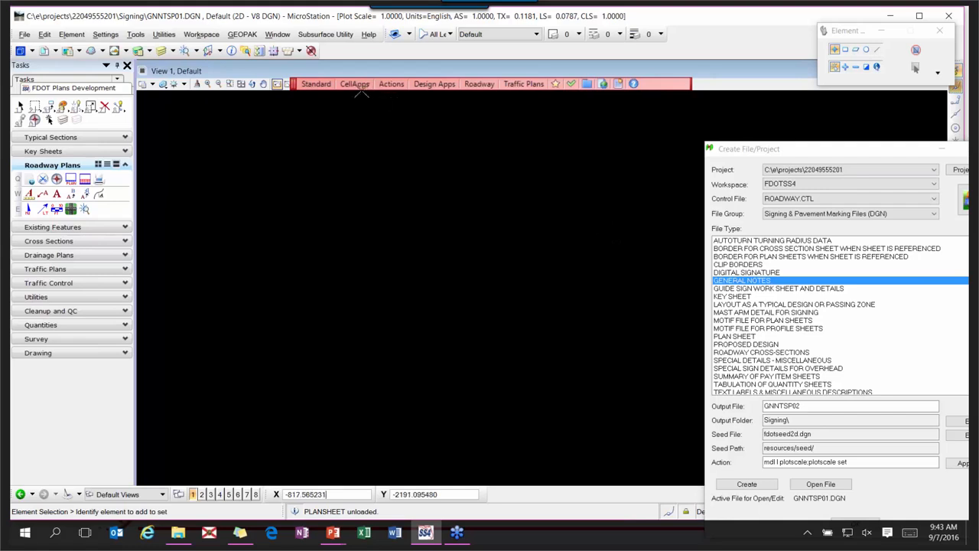
- Place the plan sheet border cell shplan once in the empty General Notes file
left_click(390, 85)
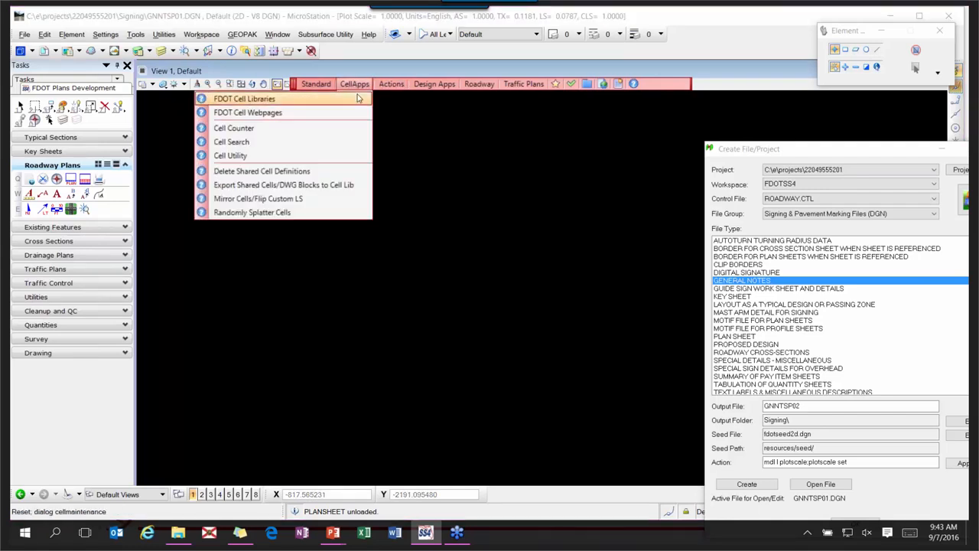
mouse_move(355, 188)
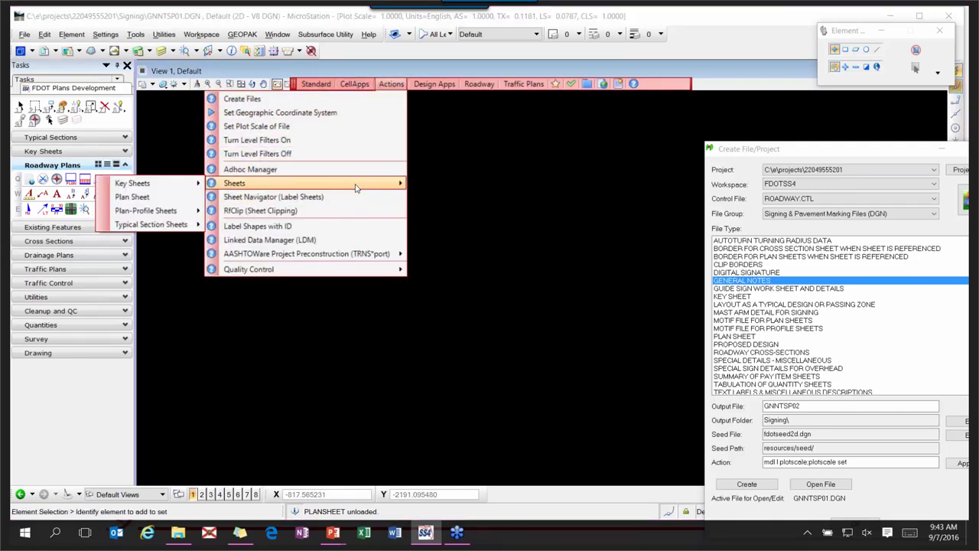
left_click(184, 199)
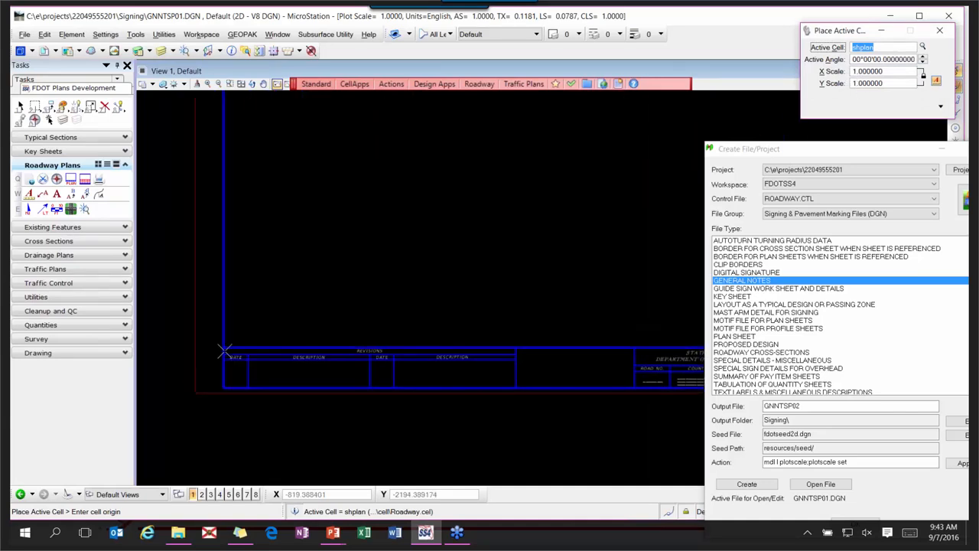
scroll(225, 351, "down", 3)
left_click(303, 313)
right_click(324, 359)
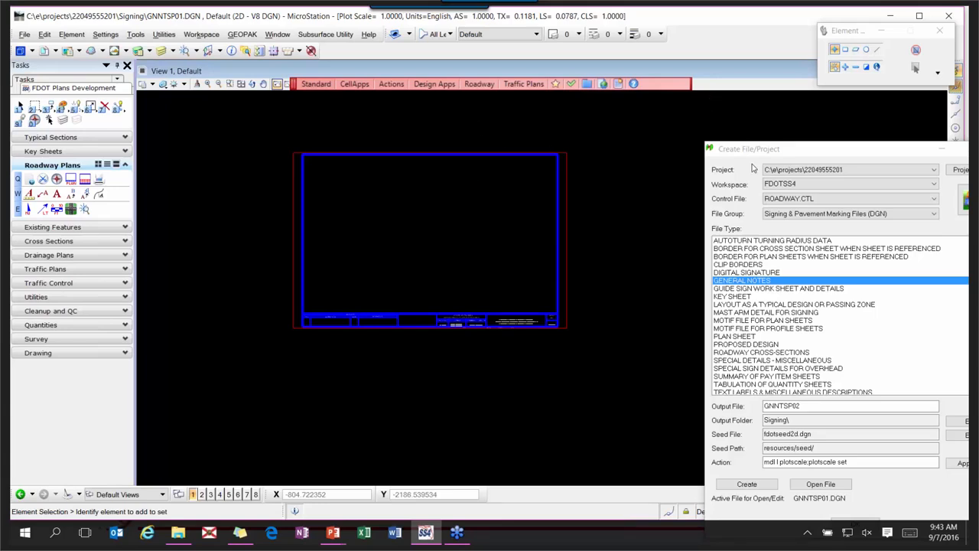
- Create a Mast Arm Detail and Tables file named MSSGSG01 in the Signals folder from the Signal Design file group, and finish file creation
left_click_drag(785, 152, 539, 75)
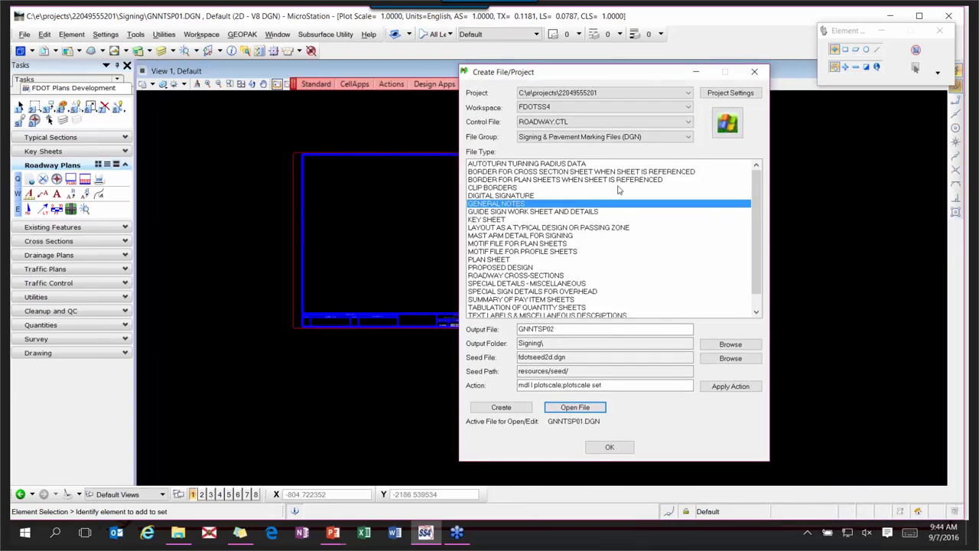
left_click(578, 138)
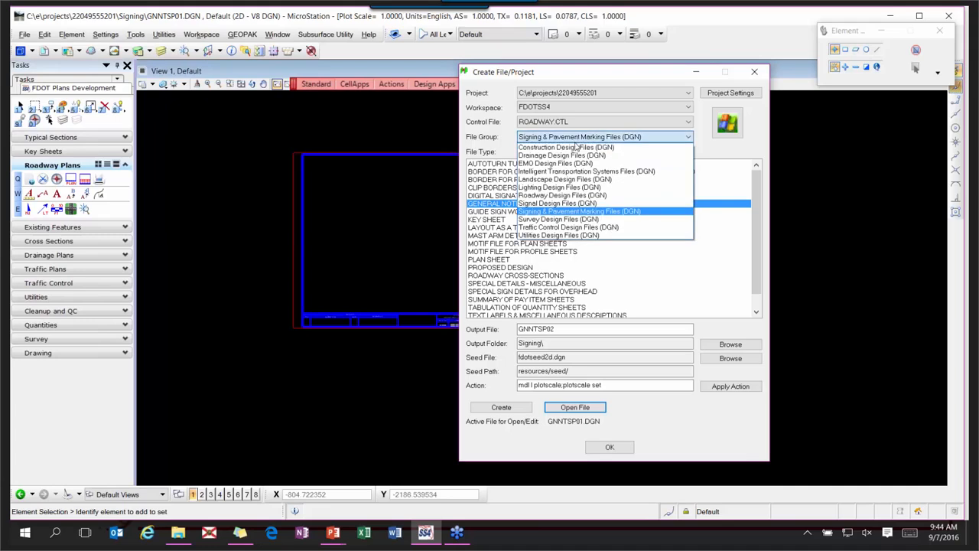
left_click(587, 204)
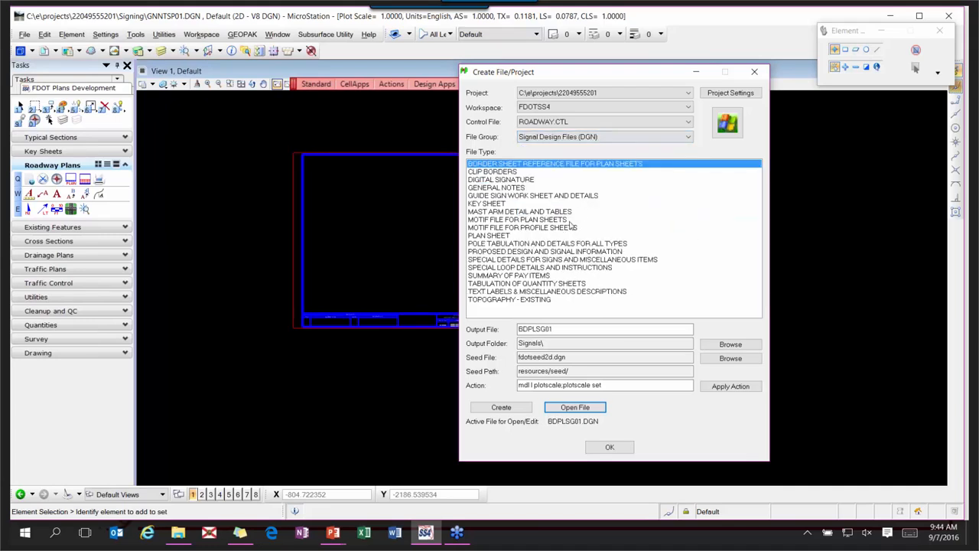
left_click(520, 213)
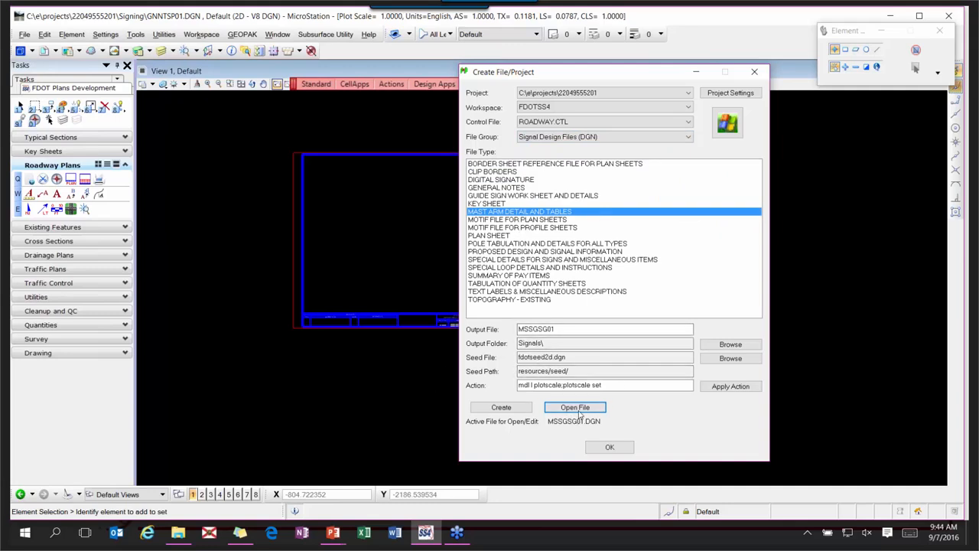
left_click(514, 411)
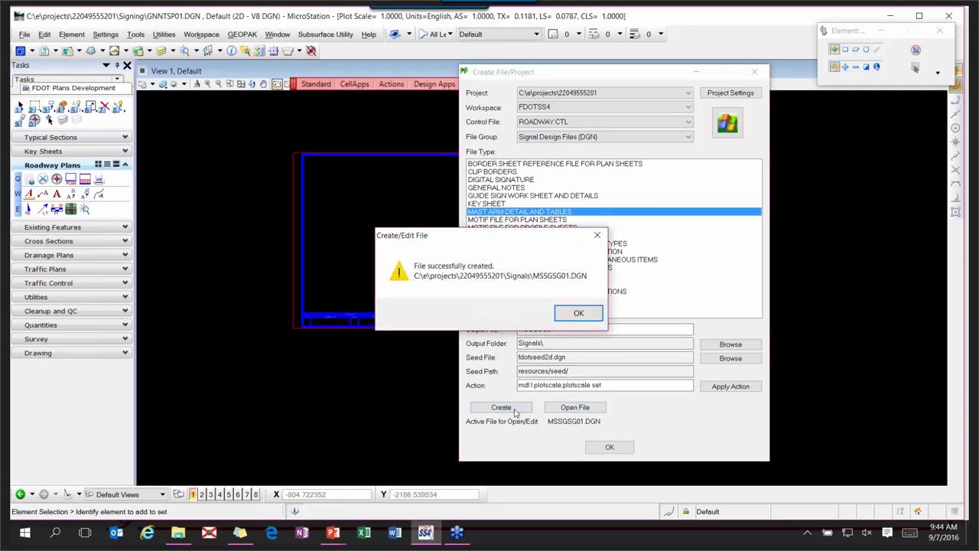
left_click(579, 313)
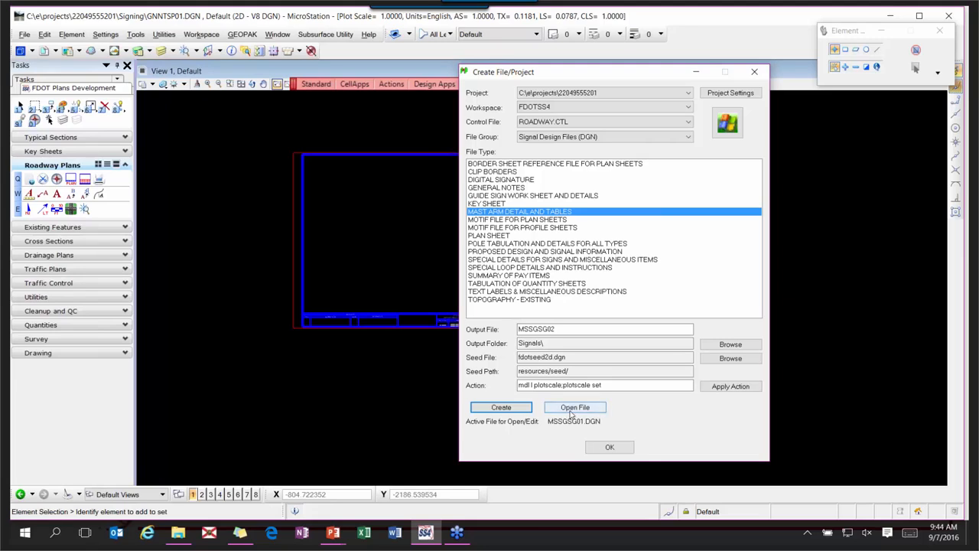
left_click(612, 450)
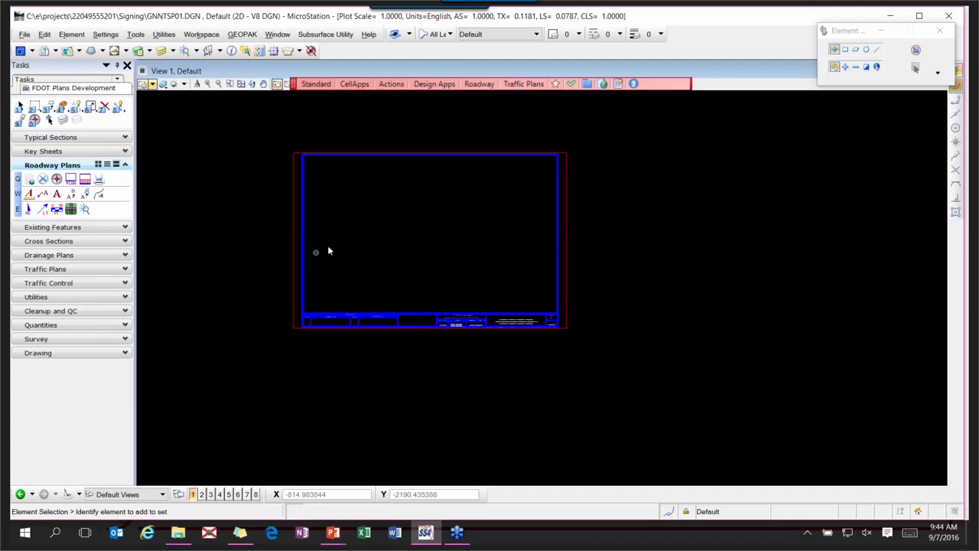
- Start a new link in the Linked Data Manager from the Project Notes text template
left_click(390, 84)
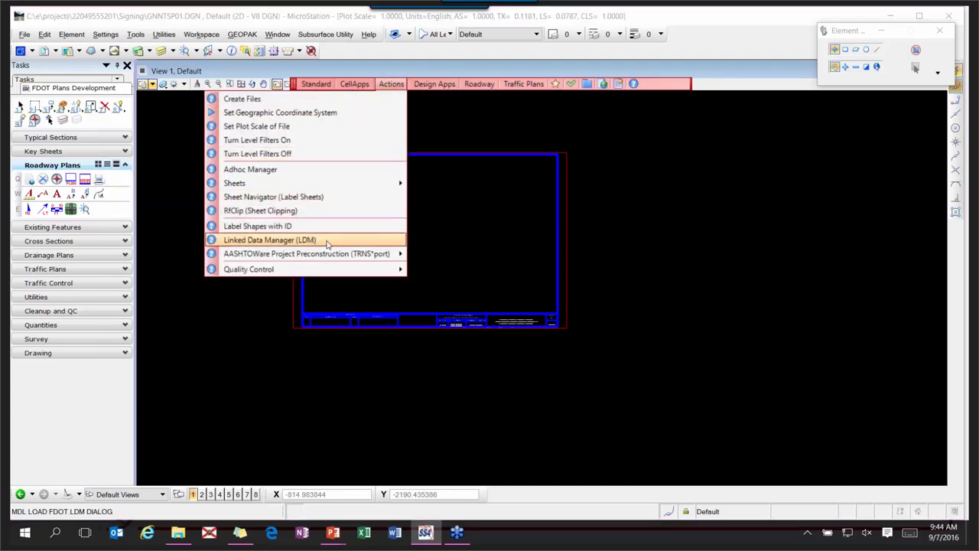
left_click(269, 239)
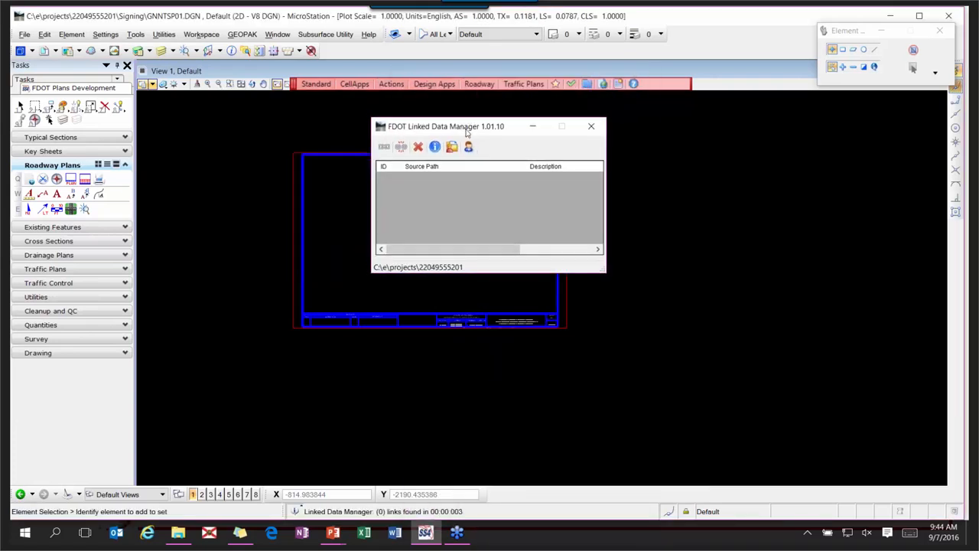
left_click(384, 148)
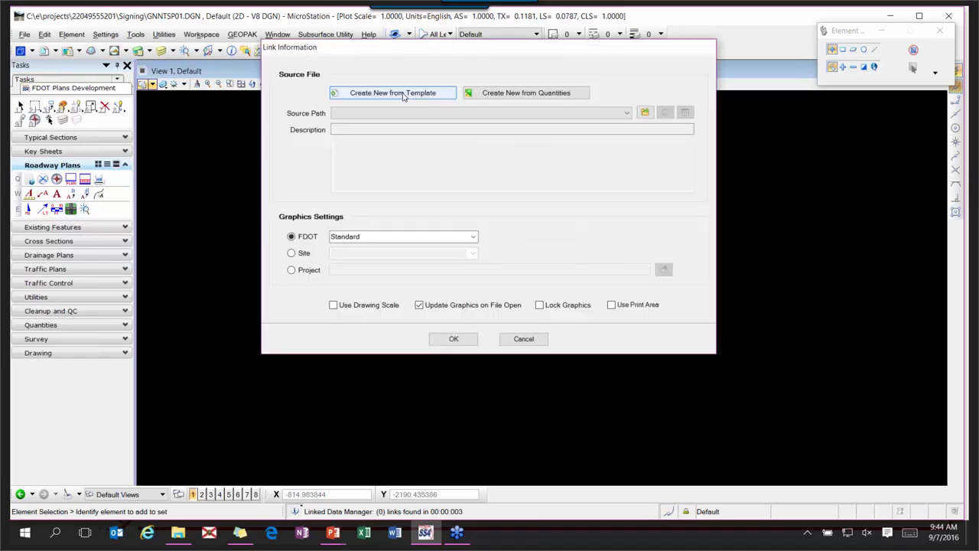
left_click(403, 94)
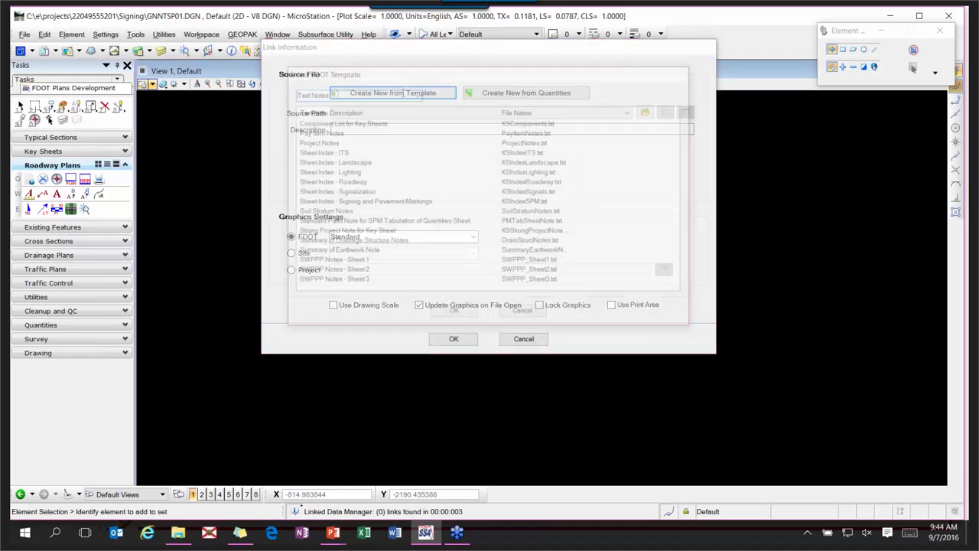
left_click(334, 143)
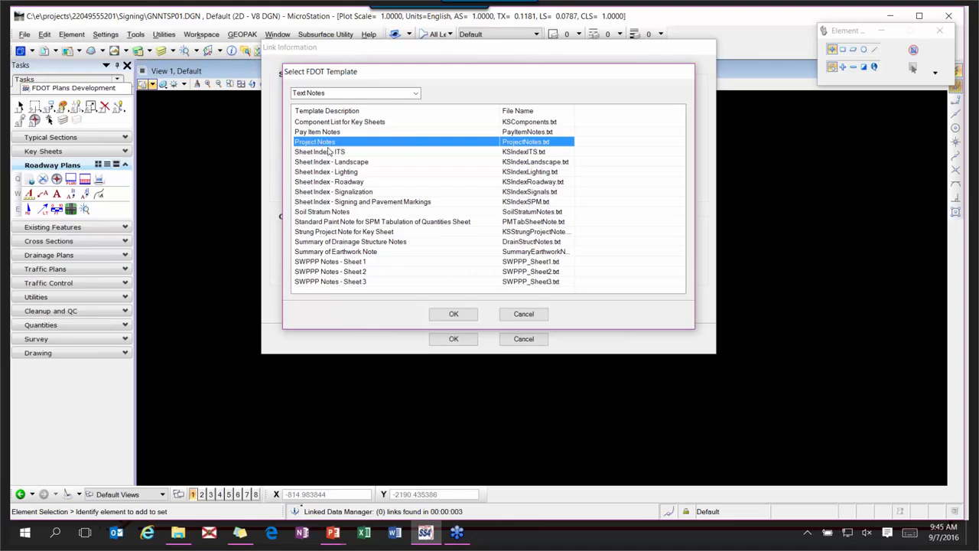
left_click(461, 314)
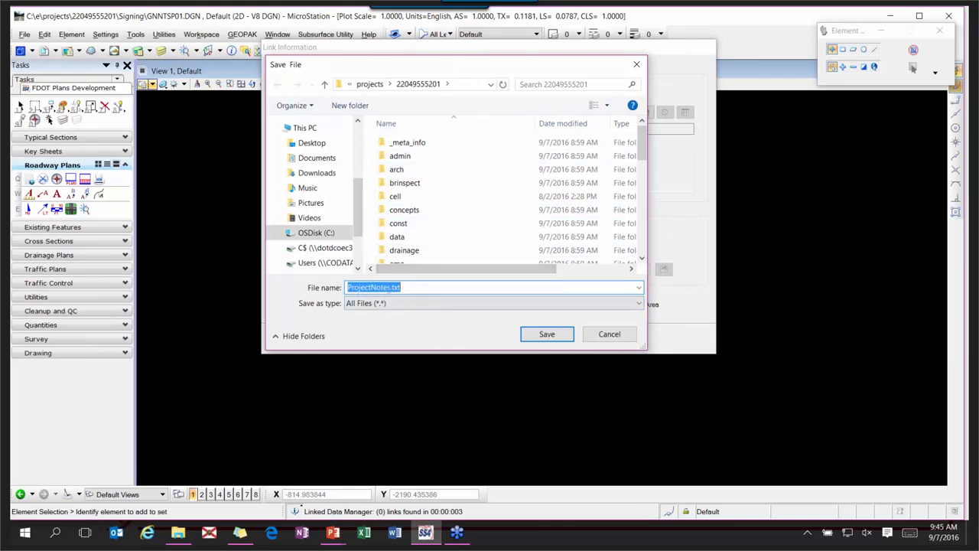
- Save the template copy as GeneralNotes.txt in the project's signing folder
left_click_drag(372, 289, 317, 287)
type("General")
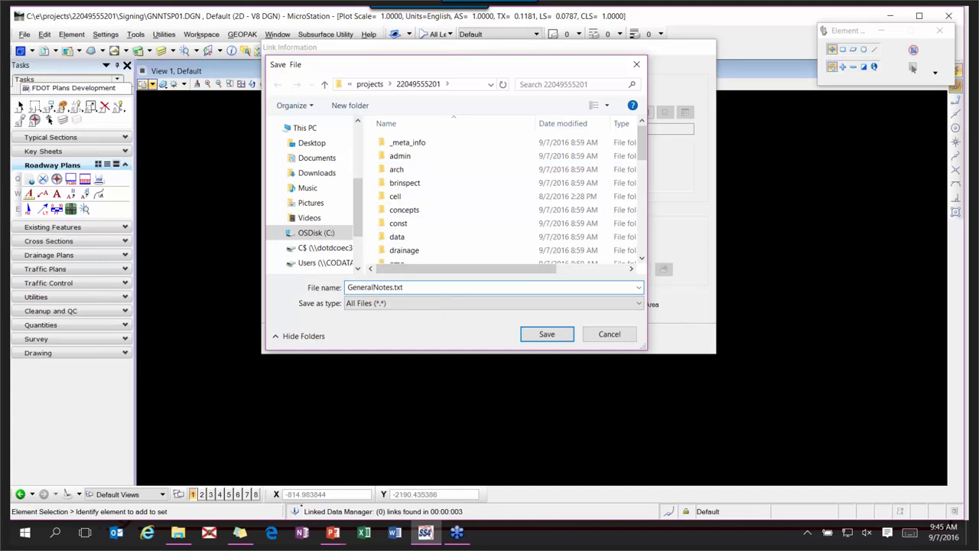
left_click(455, 211)
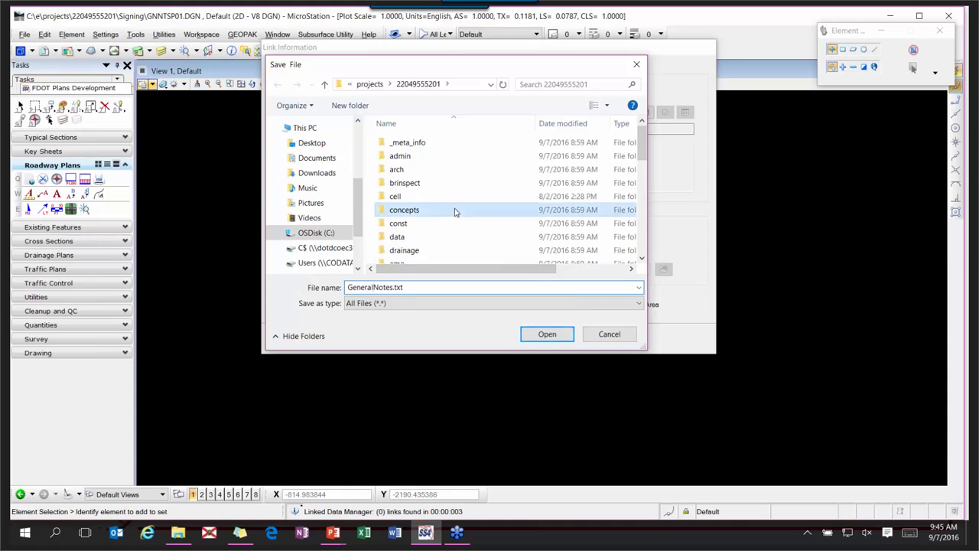
scroll(454, 211, "down", 5)
left_click(422, 136)
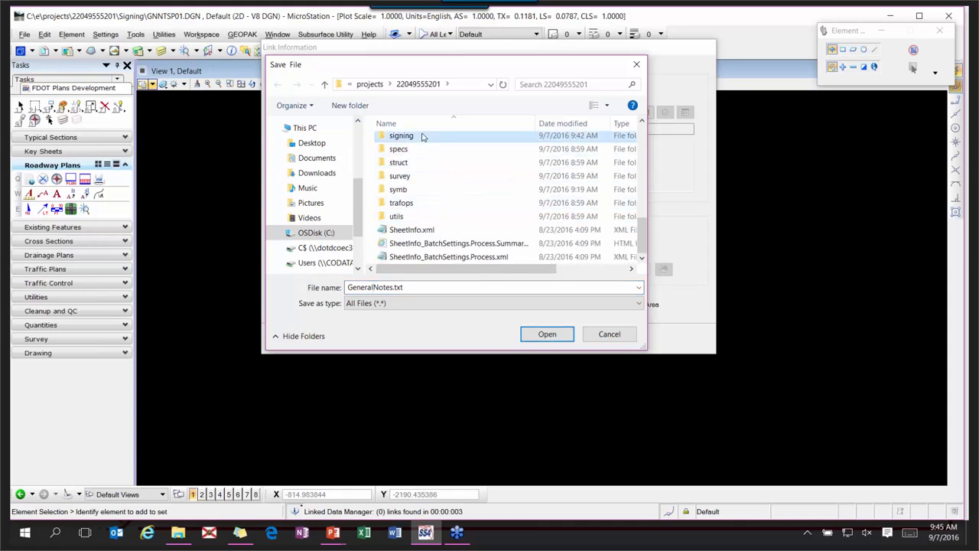
double_click(422, 136)
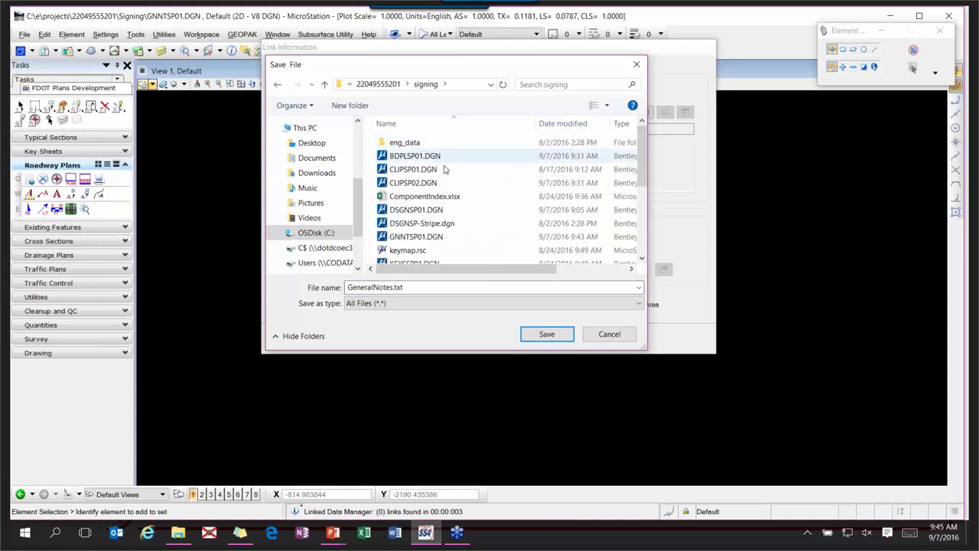
left_click(545, 334)
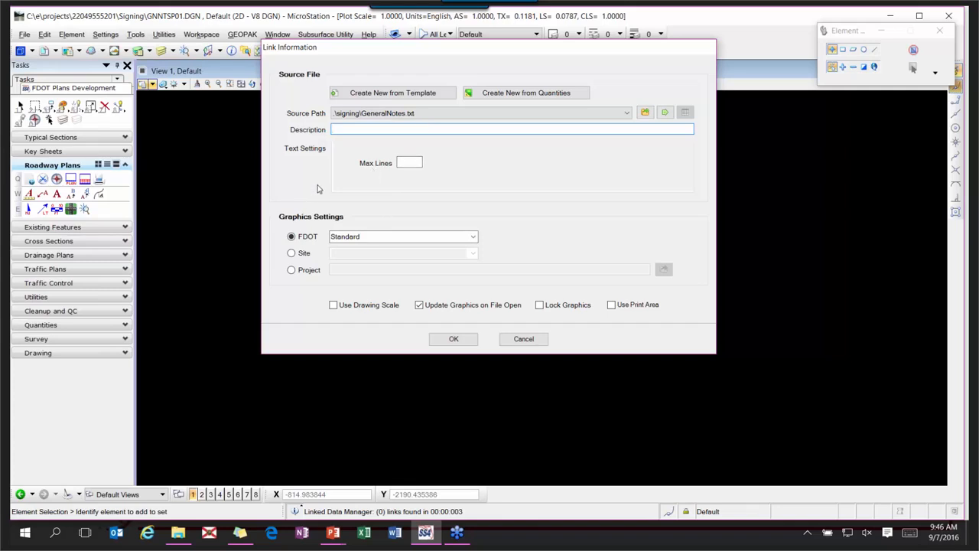
- Accept the link with FDOT Standard graphics and no line limit, and place the notes text inside the sheet border's upper-left corner
left_click(410, 162)
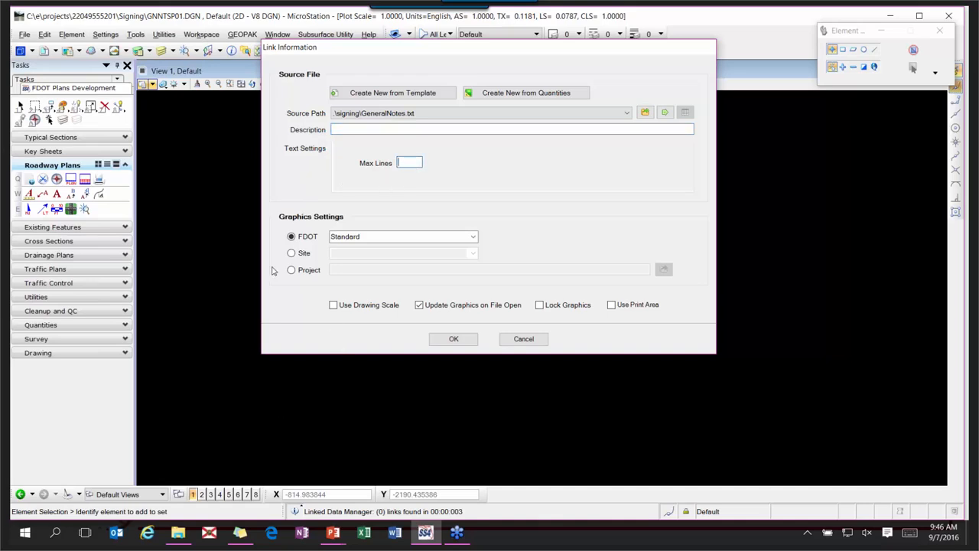
left_click(408, 165)
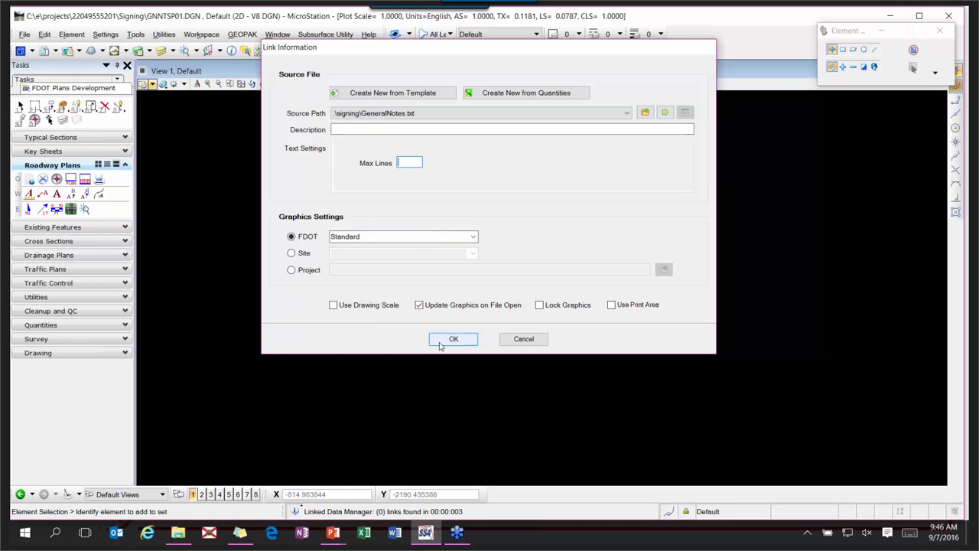
left_click(441, 346)
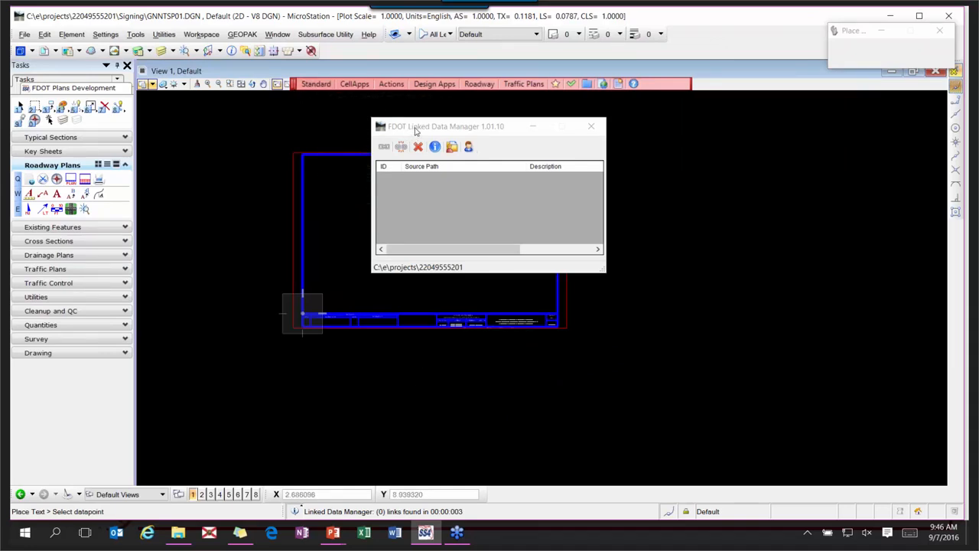
left_click_drag(413, 128, 681, 131)
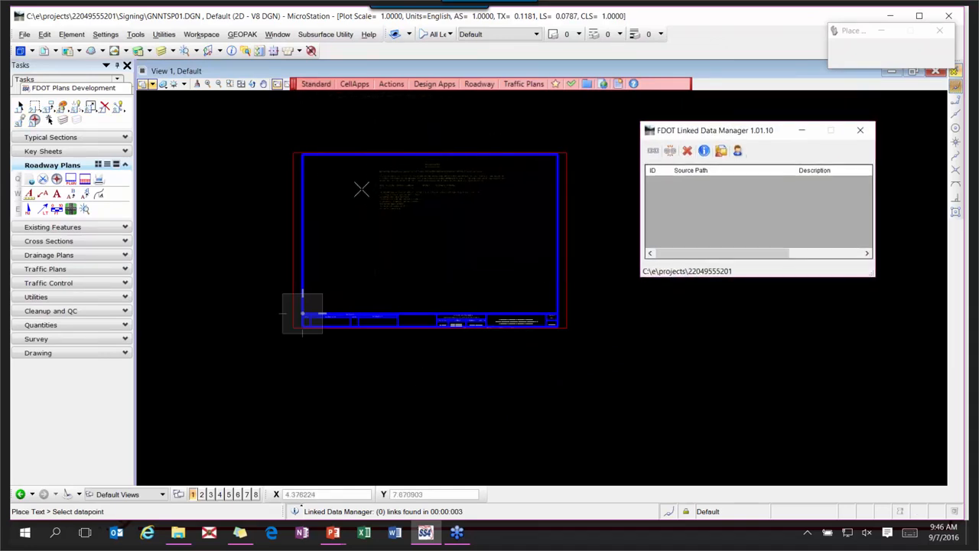
left_click(316, 187)
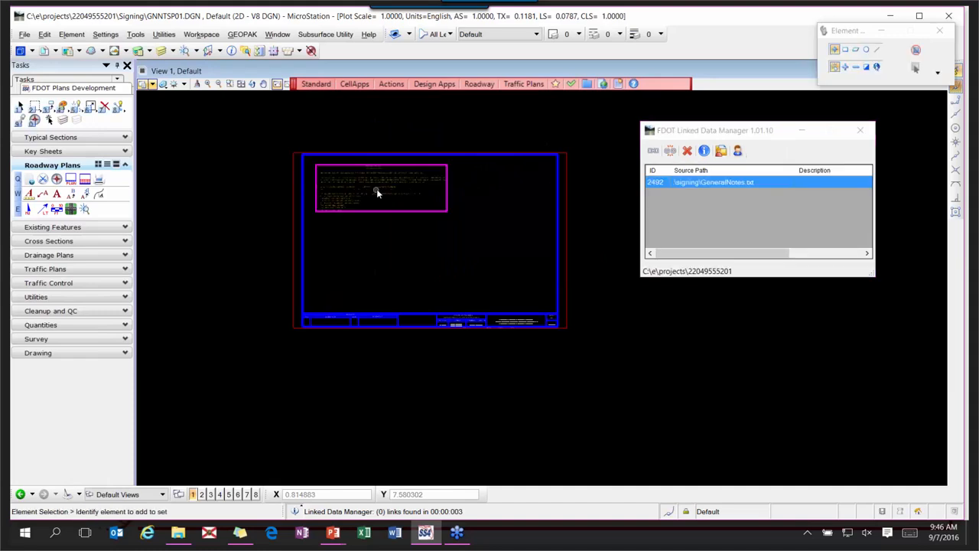
scroll(355, 172, "up", 5)
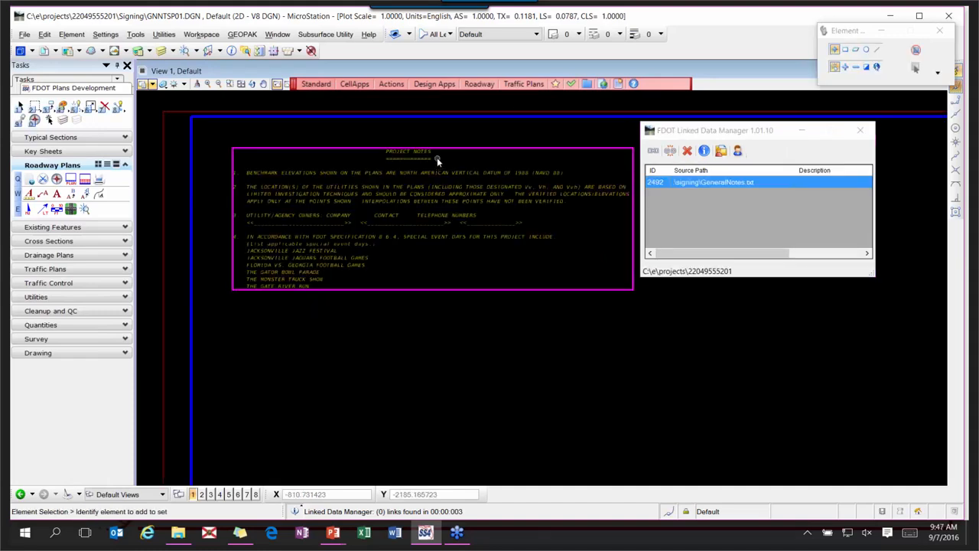
- Change the heading of the linked GeneralNotes.txt source to GENERAL NOTES, save the file, and update the link's graphics in the sheet
right_click(712, 184)
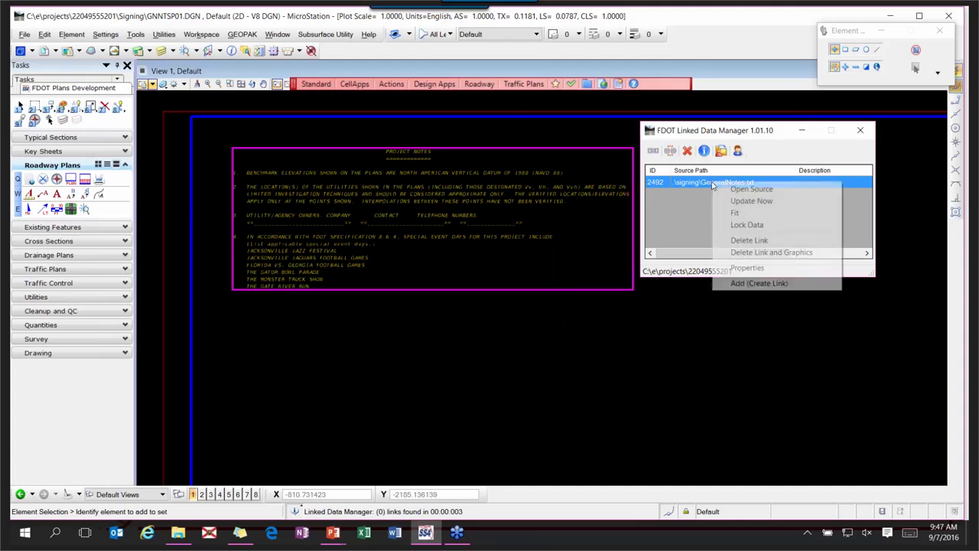
left_click(766, 189)
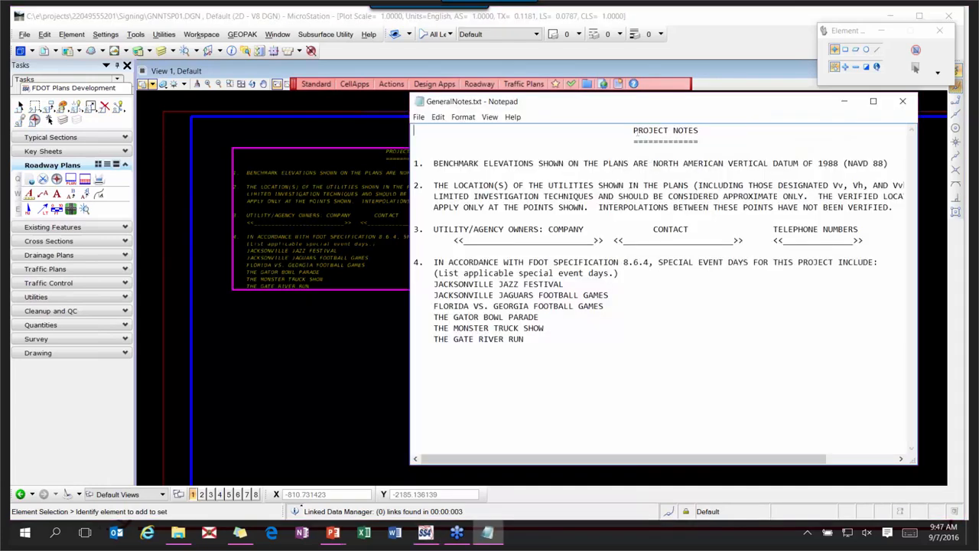
left_click_drag(633, 131, 667, 131)
type("GENERAL")
left_click(419, 116)
left_click(343, 154)
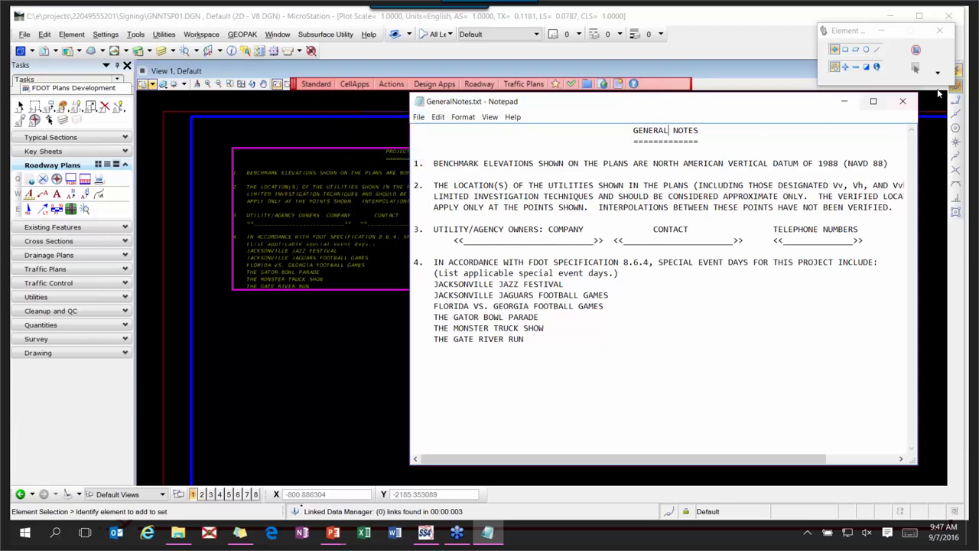
left_click(903, 101)
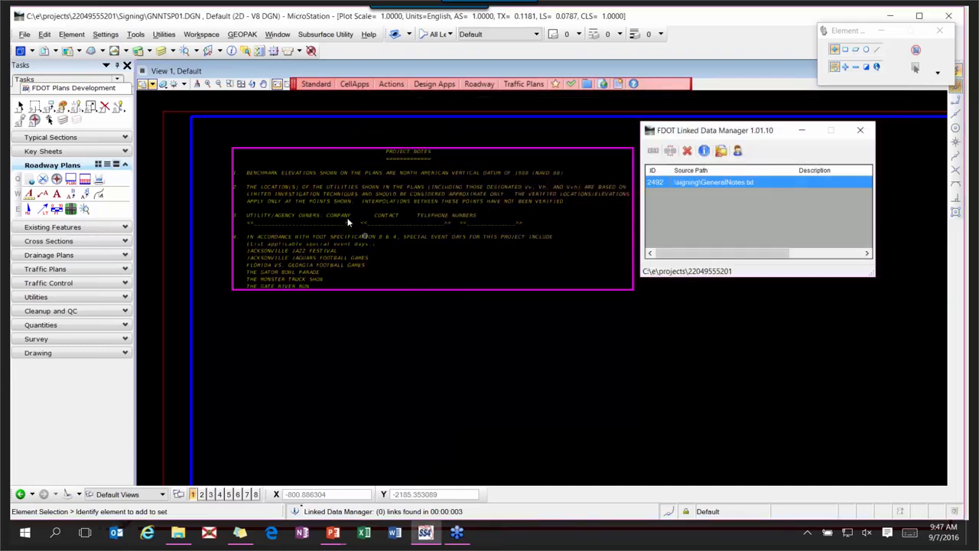
right_click(708, 181)
left_click(748, 200)
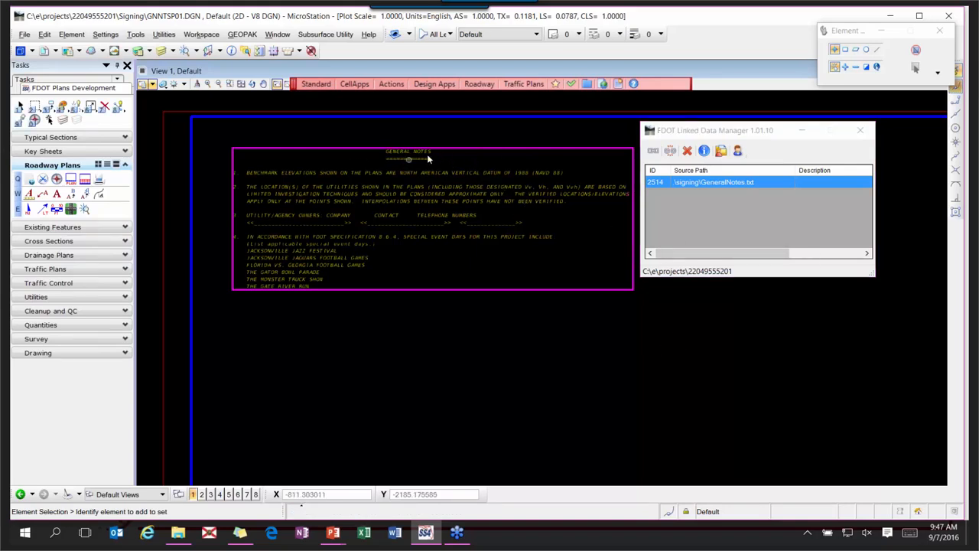
left_click(652, 151)
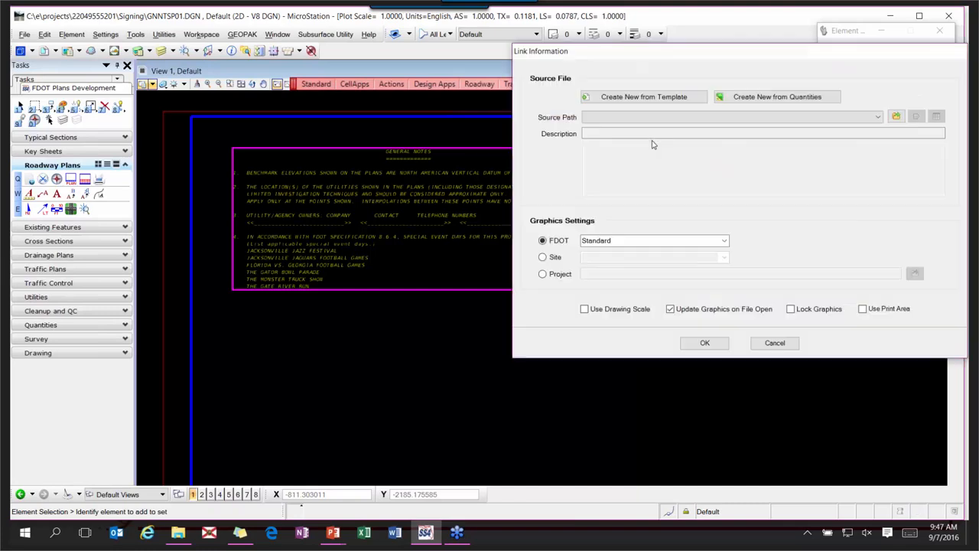
left_click_drag(618, 74, 442, 94)
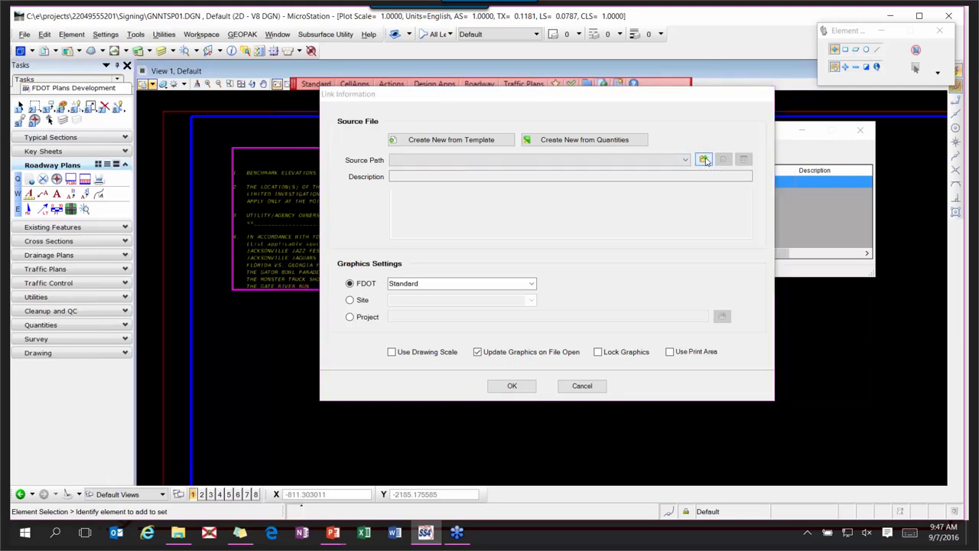
left_click(704, 160)
left_click(679, 368)
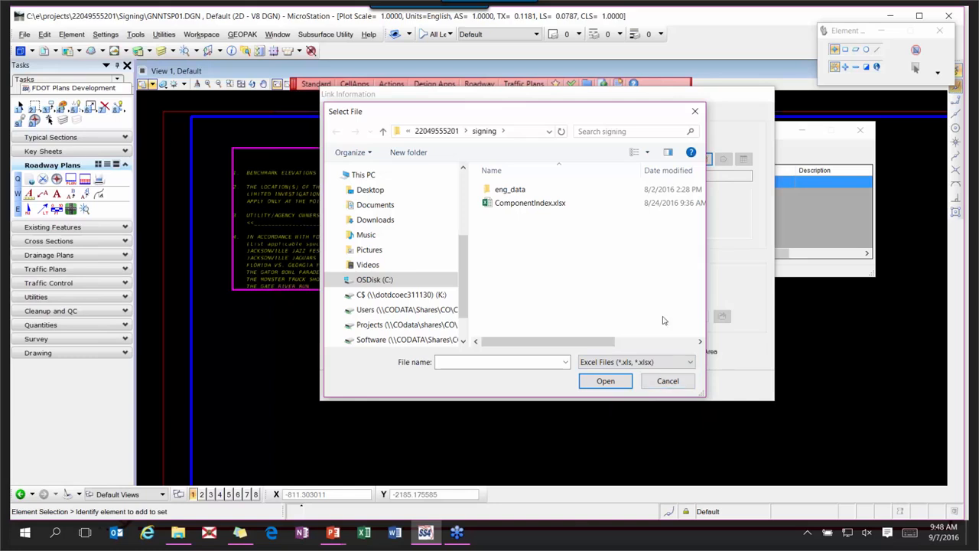
left_click(666, 383)
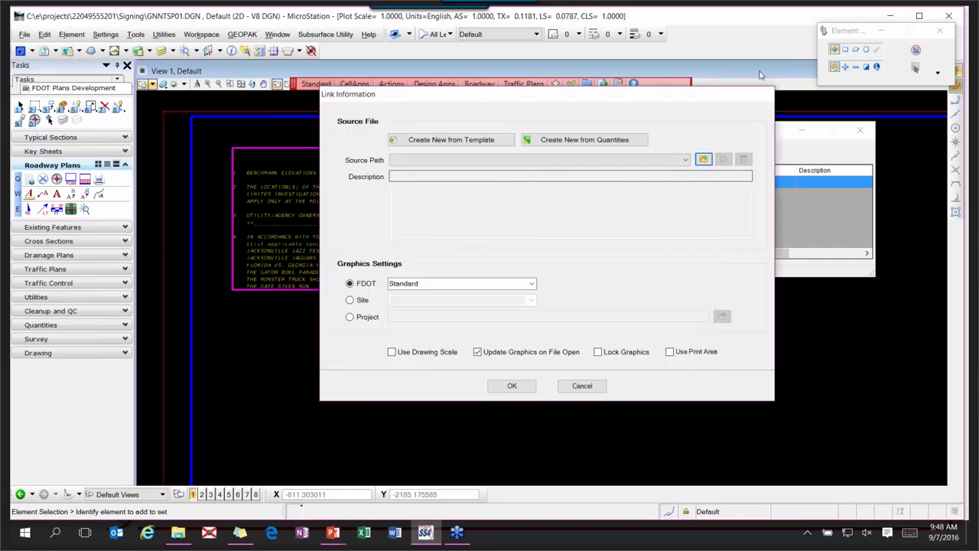
left_click(581, 385)
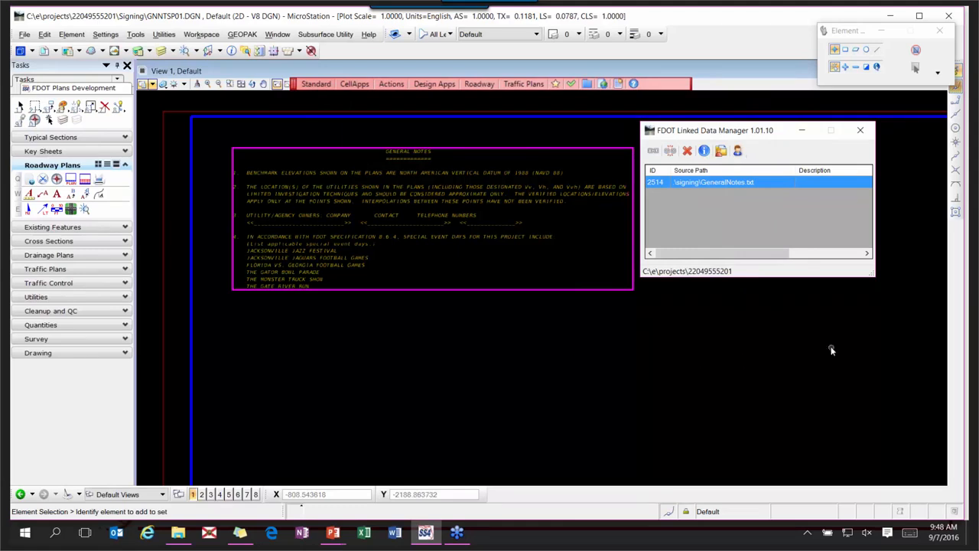
- Open the signals file MSSGSG01.DGN through the Create Files tool and set its plot scale to 1
scroll(829, 349, "down", 3)
mouse_move(829, 349)
middle_mouse_down()
mouse_move(638, 328)
mouse_move(518, 265)
middle_mouse_up()
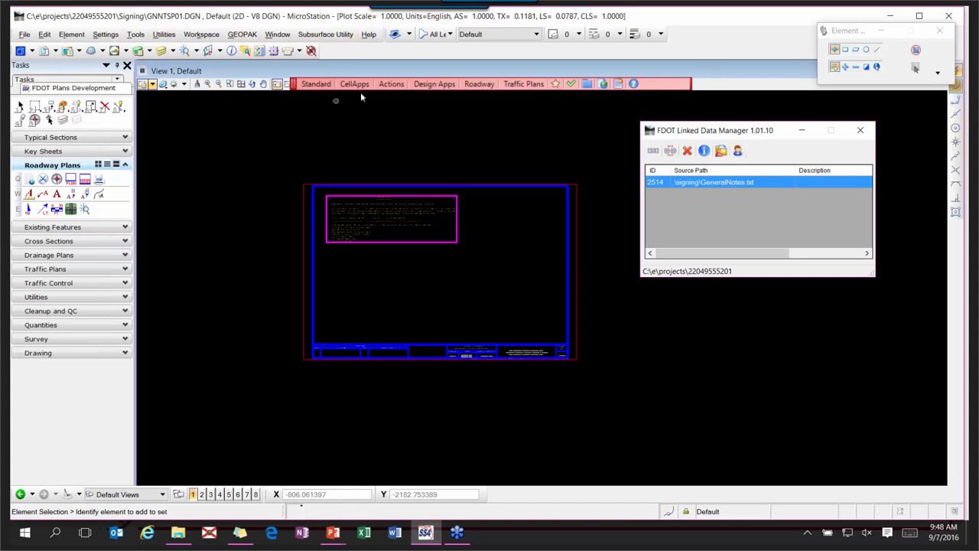
left_click(312, 85)
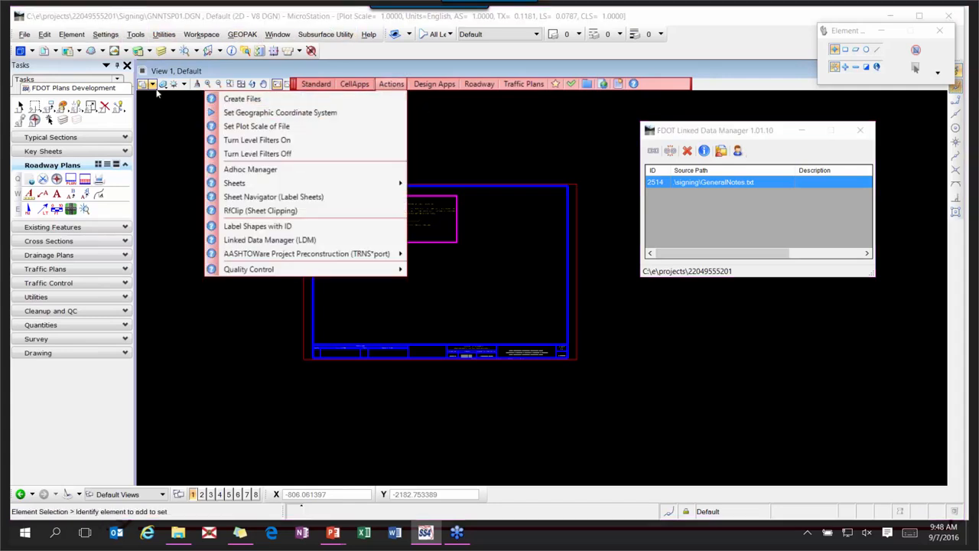
left_click(263, 100)
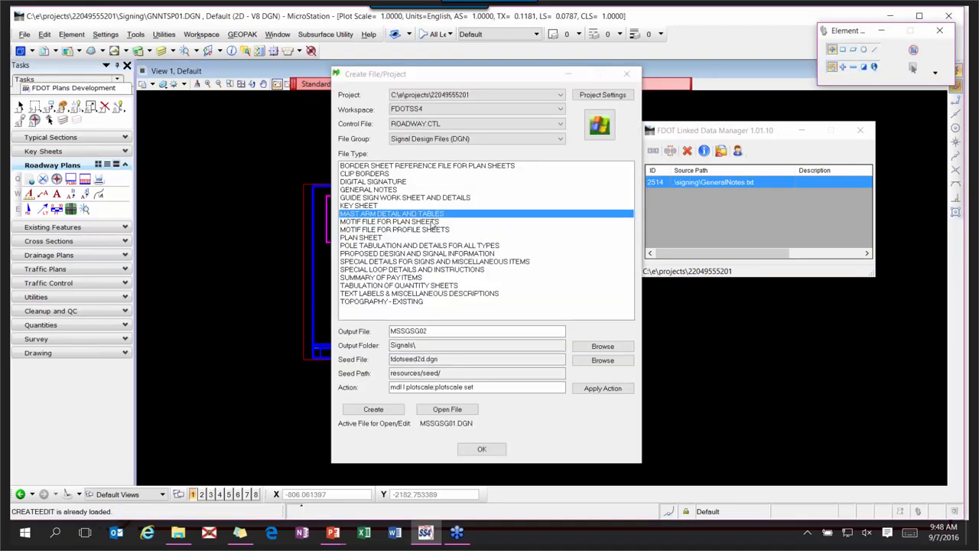
left_click(451, 410)
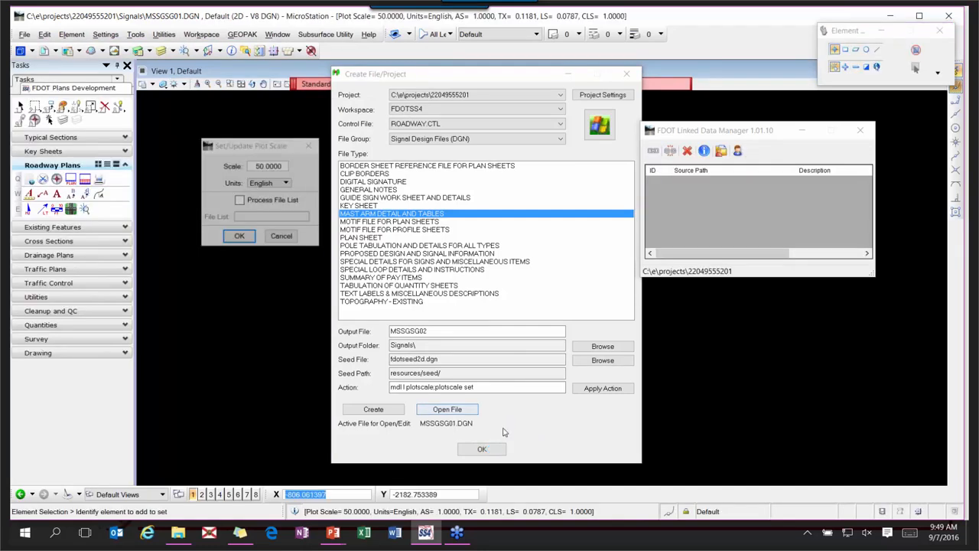
left_click(481, 450)
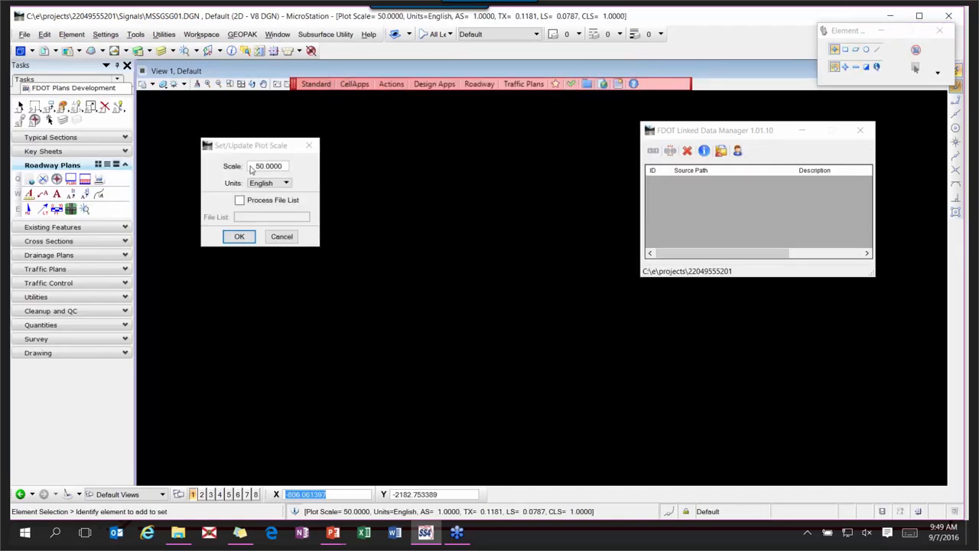
double_click(278, 167)
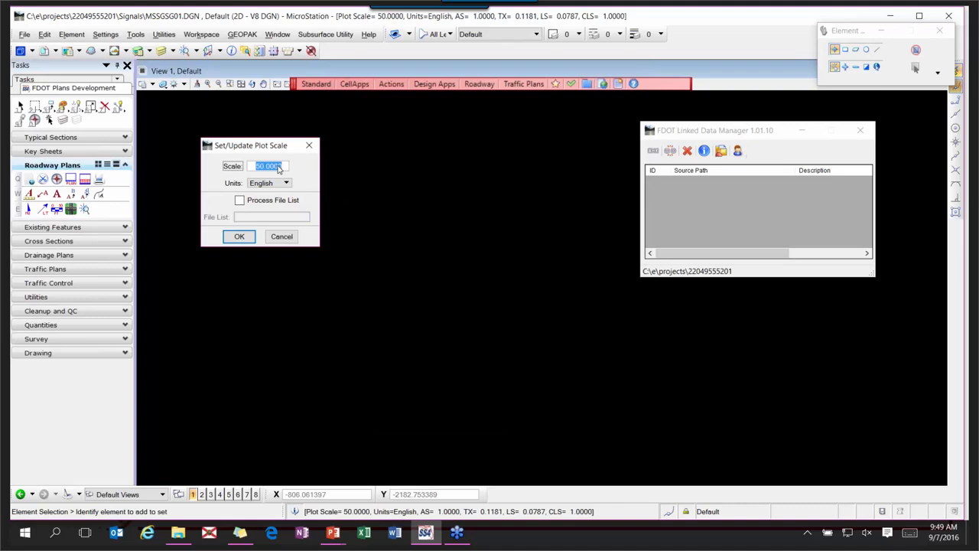
type("1")
key("Return")
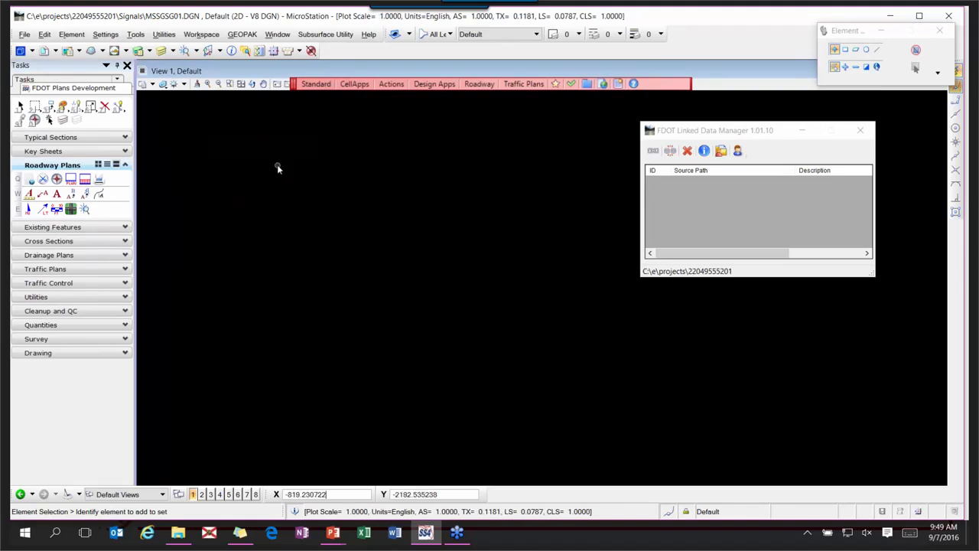
- Place one shplan plan sheet border cell in the empty drawing and end the placement command
left_click_drag(717, 133, 510, 142)
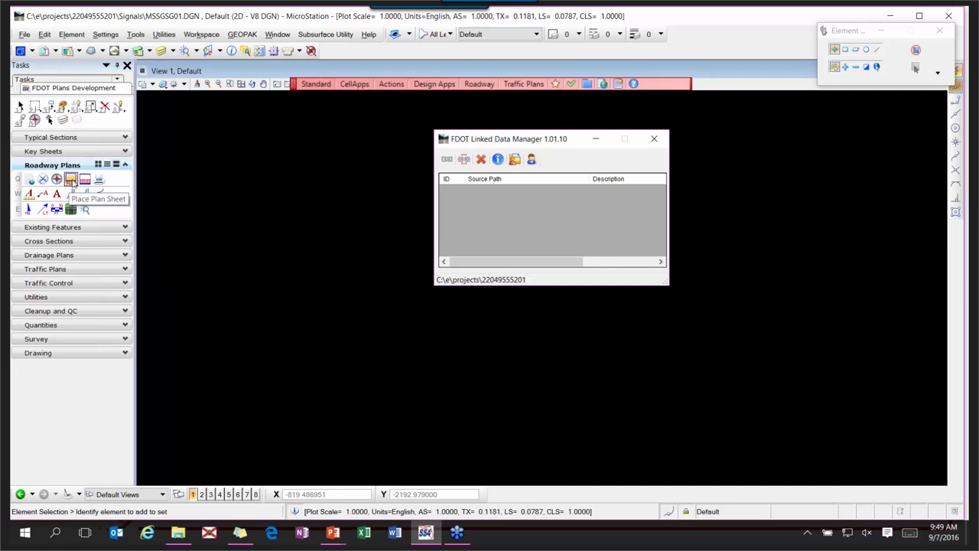
left_click(71, 179)
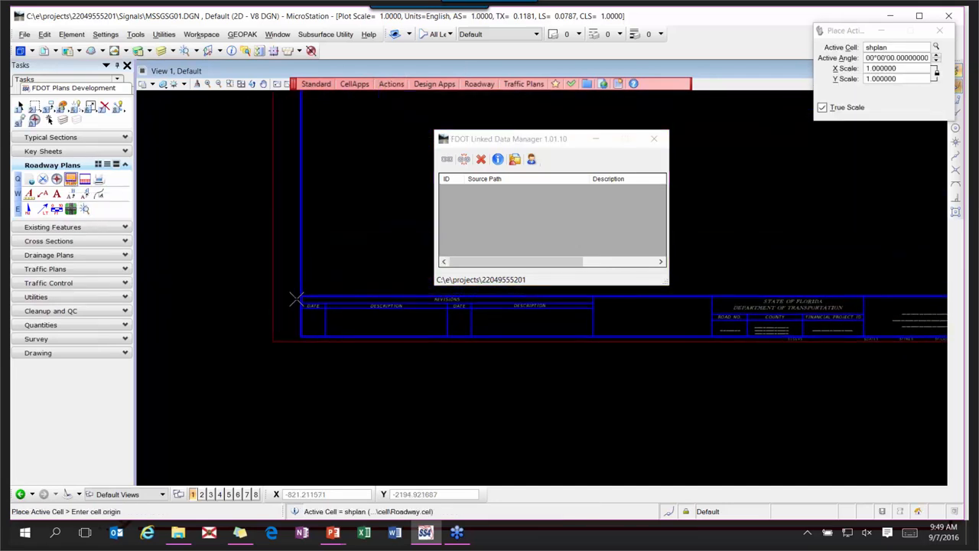
scroll(354, 328, "up", 5)
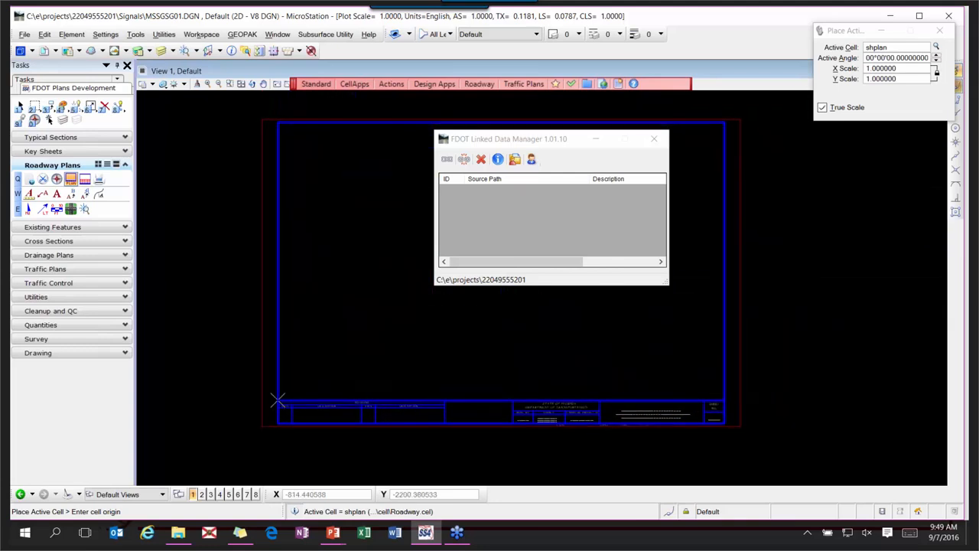
left_click(278, 400)
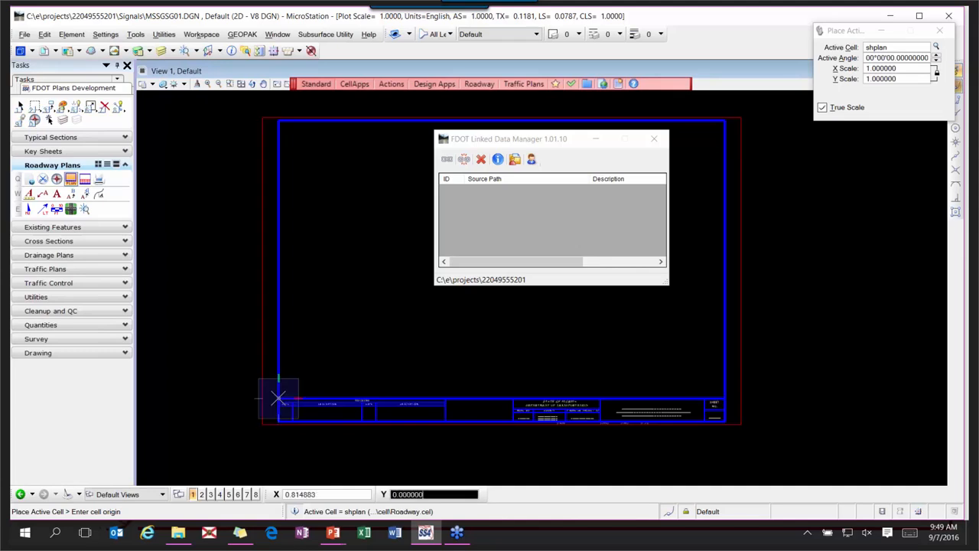
right_click(383, 345)
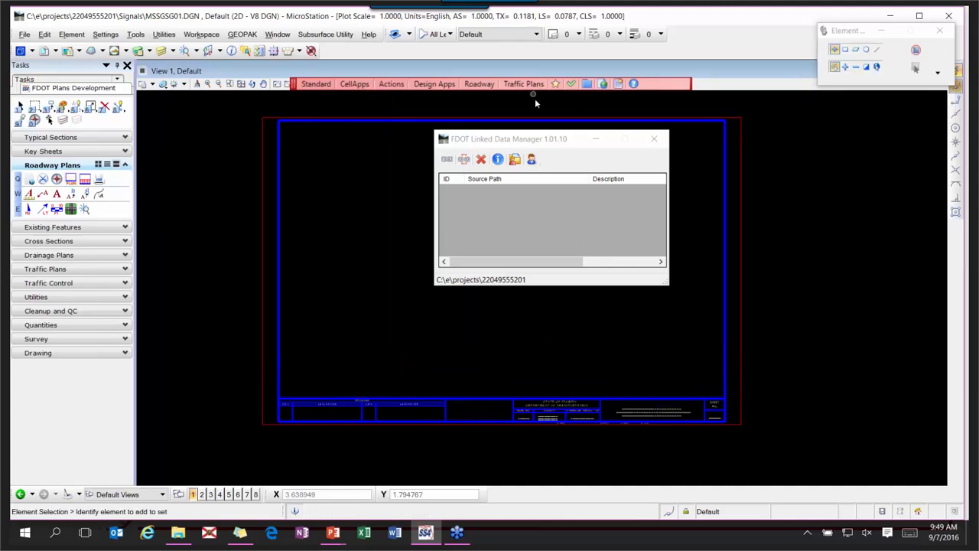
- Start a new link in the Linked Data Manager from the Standard Mast Arm Tabulation template in the Sheets category
left_click(446, 160)
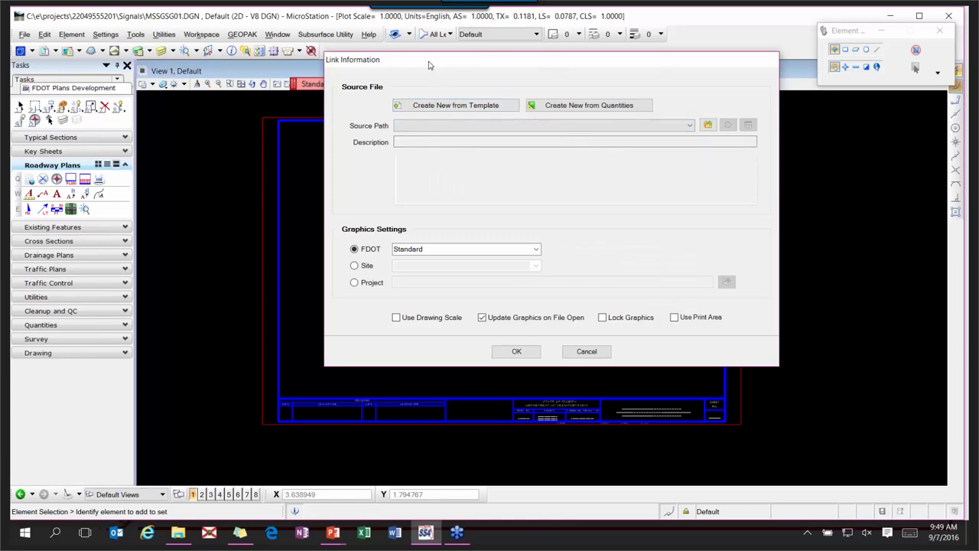
left_click_drag(429, 65, 499, 108)
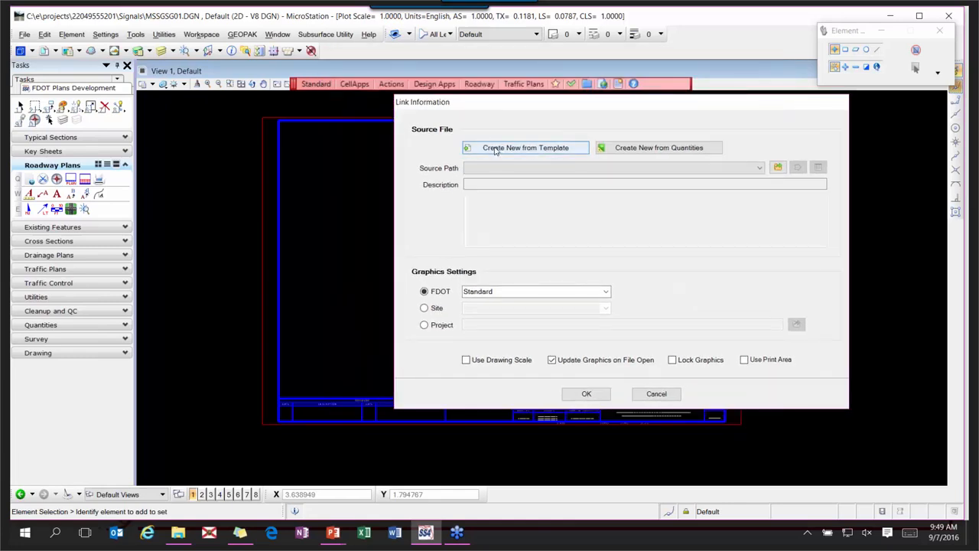
left_click(528, 149)
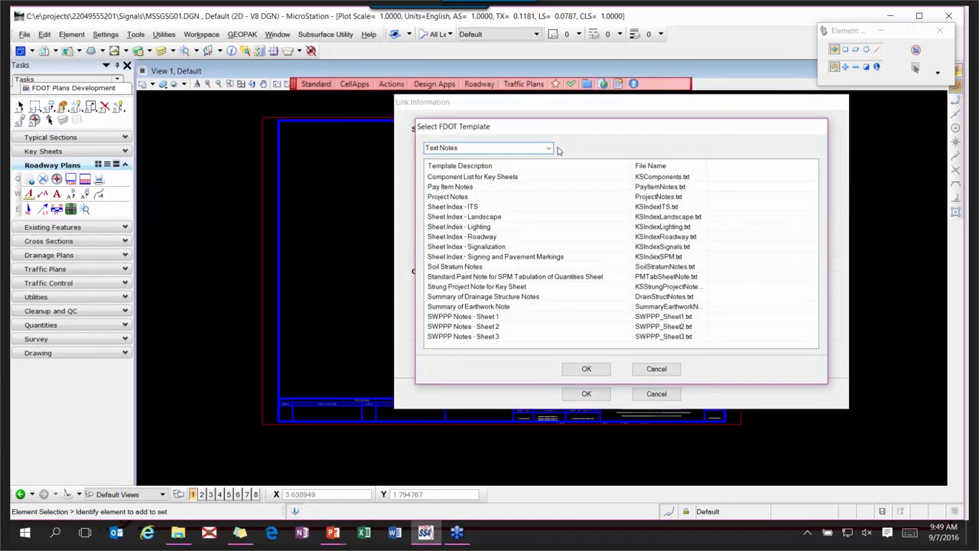
left_click(548, 149)
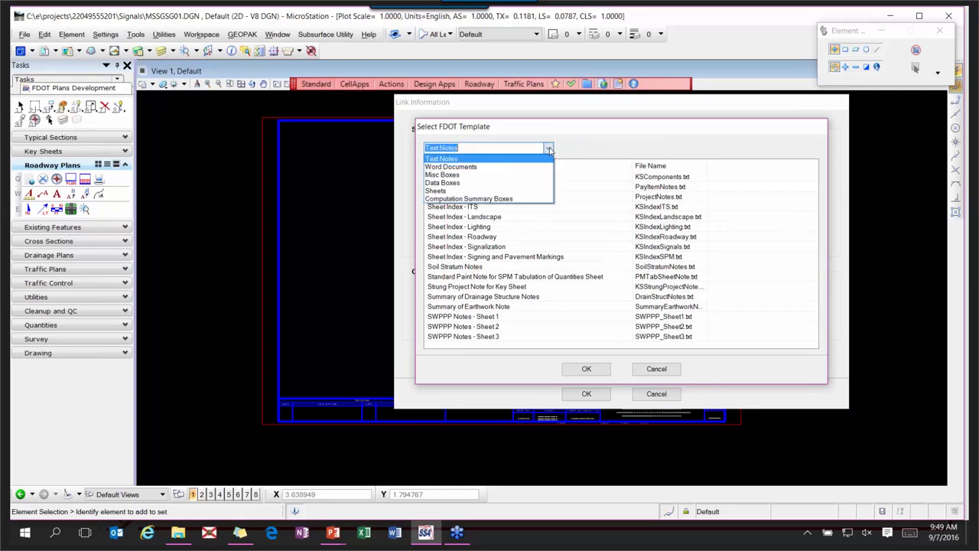
left_click(440, 192)
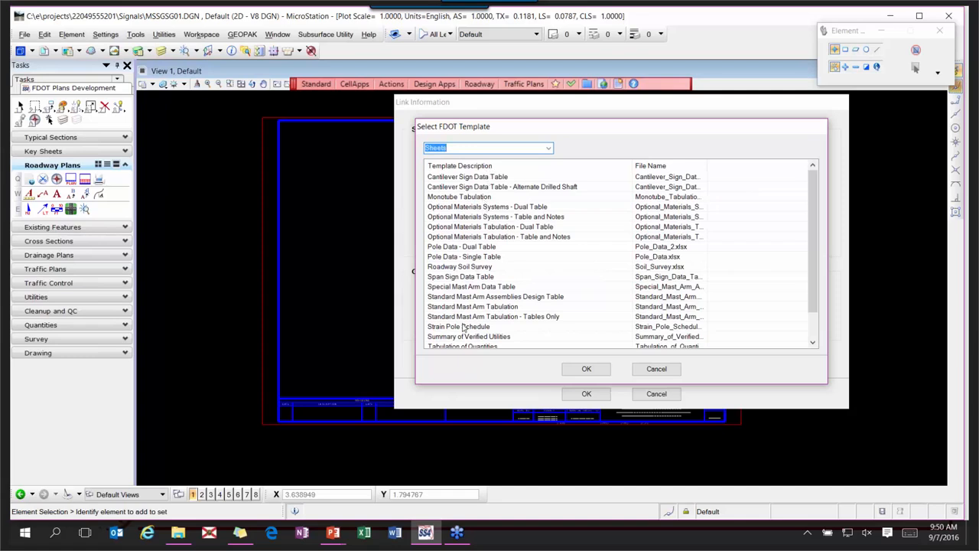
scroll(463, 312, "down", 1)
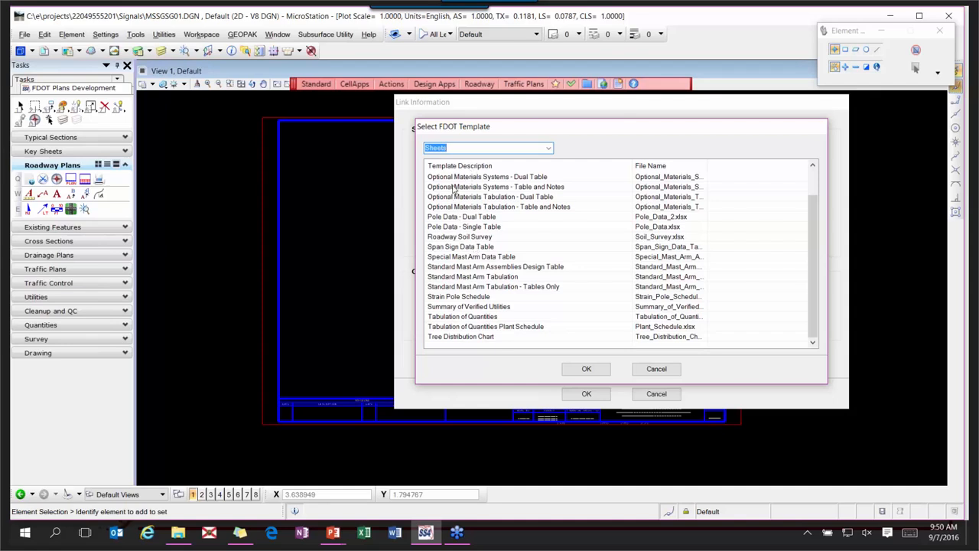
scroll(466, 237, "up", 1)
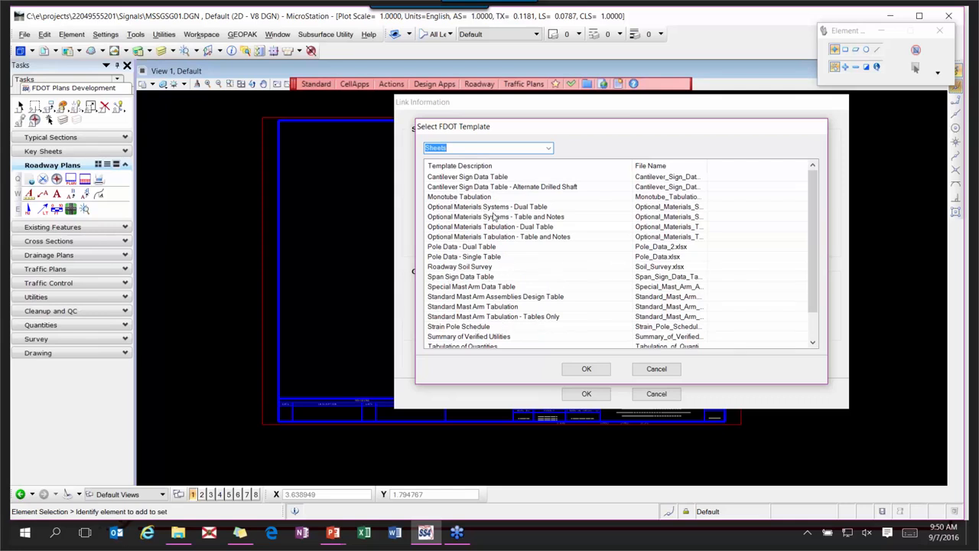
left_click(463, 307)
scroll(509, 327, "down", 1)
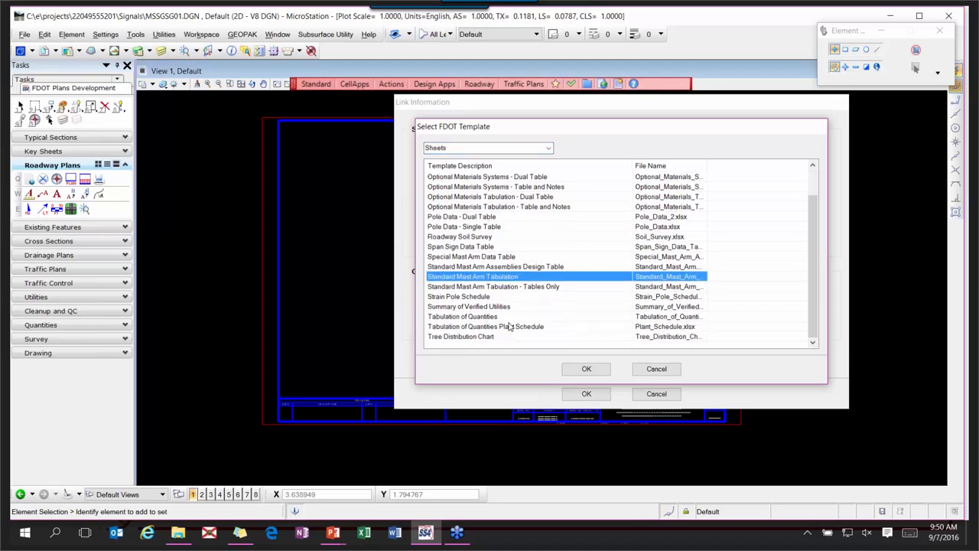
left_click(576, 370)
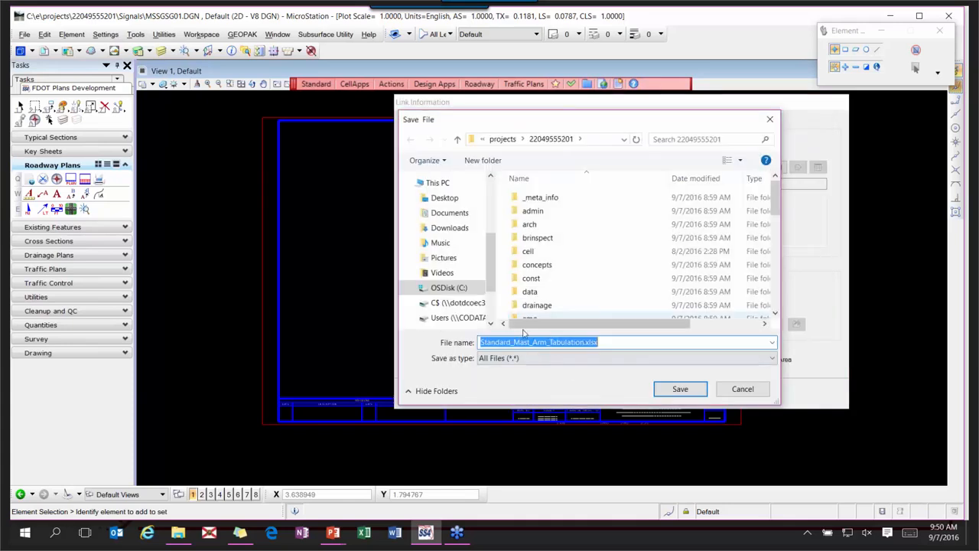
- Save the template copy as Standard_Mast_Arm_Tabulation.xlsx in the project's signals folder
scroll(557, 280, "down", 5)
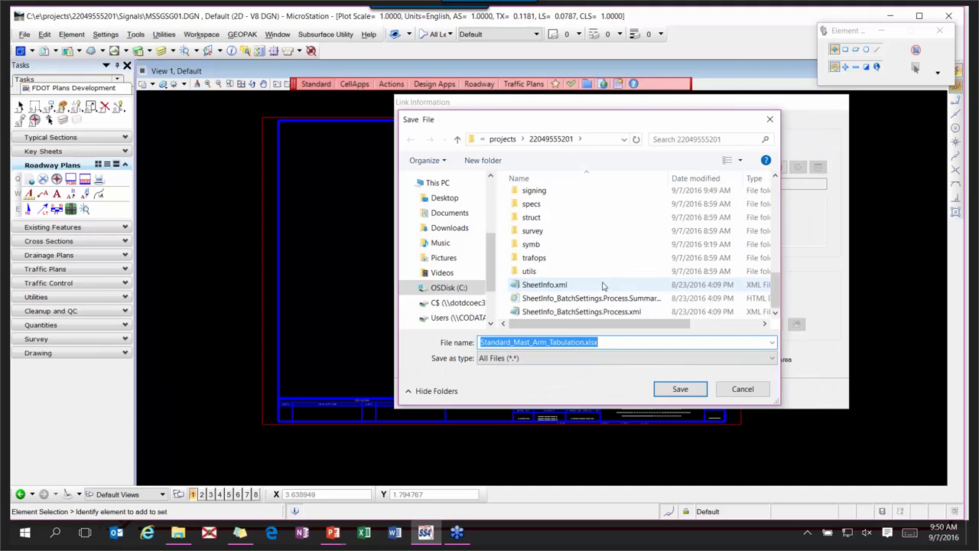
double_click(552, 194)
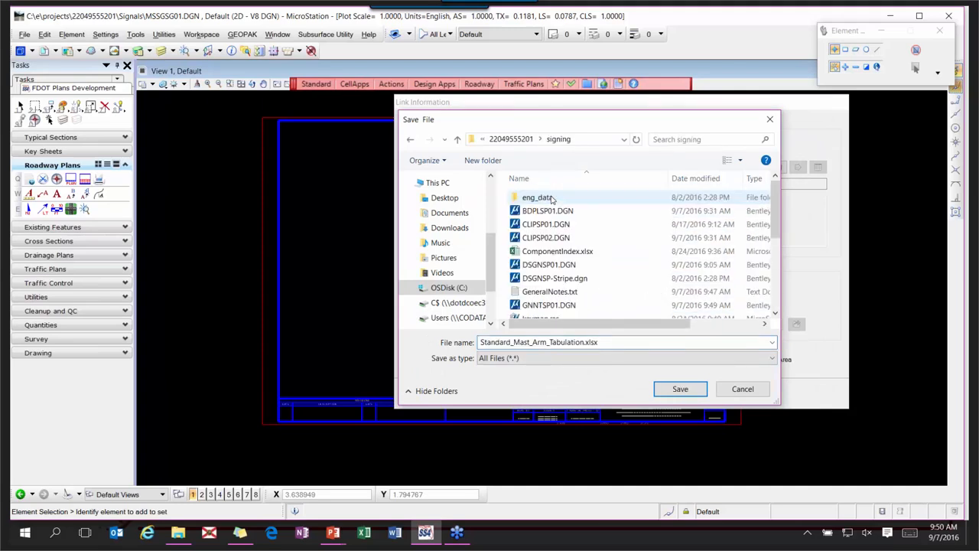
left_click(534, 140)
left_click(549, 245)
double_click(551, 244)
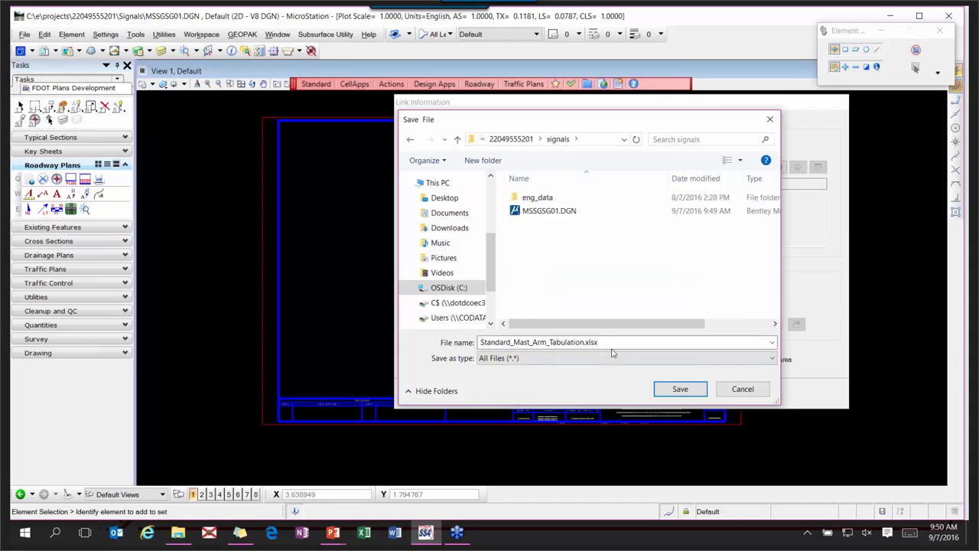
left_click(680, 388)
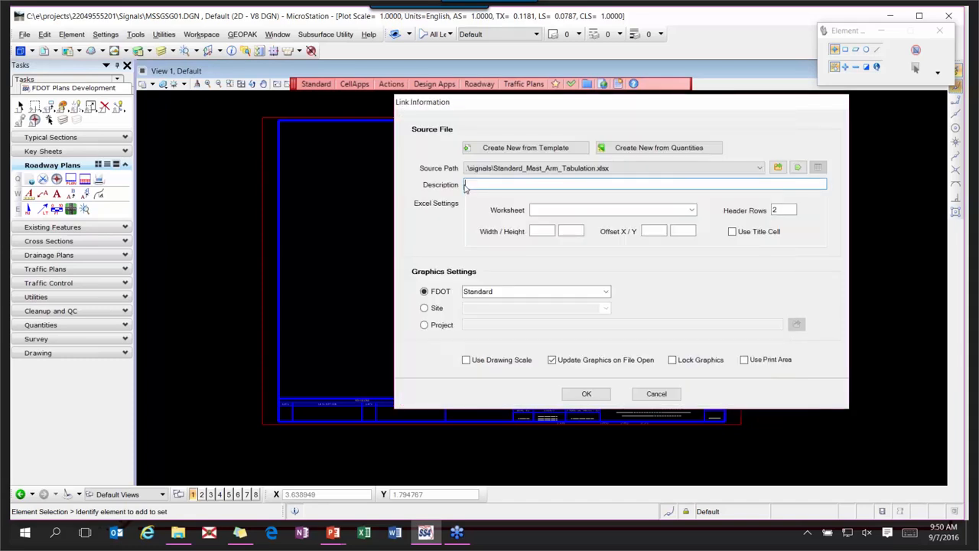
- Link Sheet1 of the mast arm tabulation workbook with the FDOT Standard graphics settings and accept the link information
left_click(691, 210)
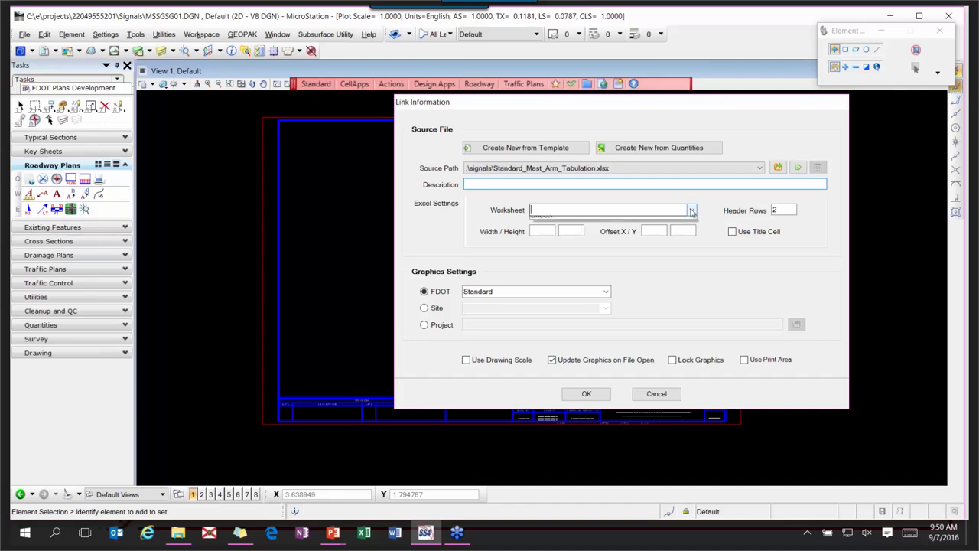
left_click(542, 221)
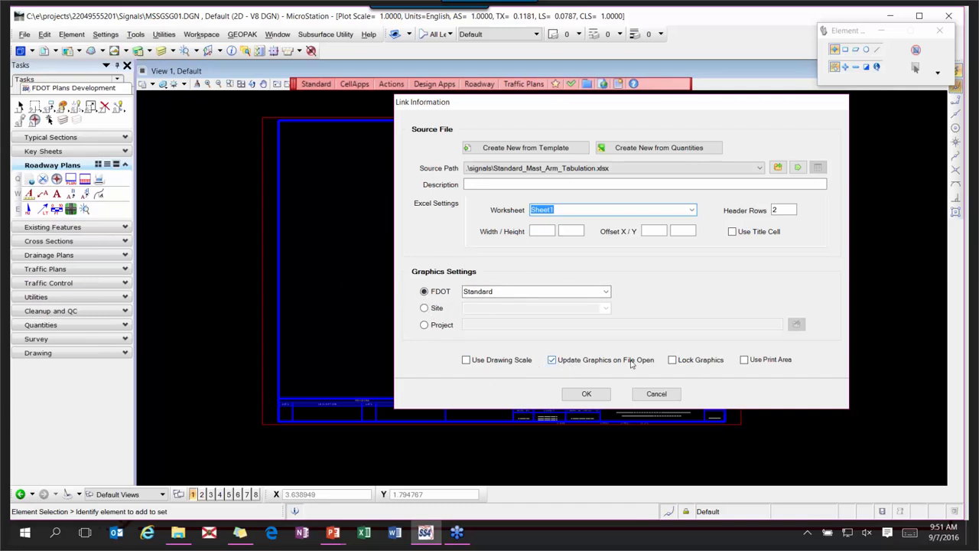
left_click(579, 399)
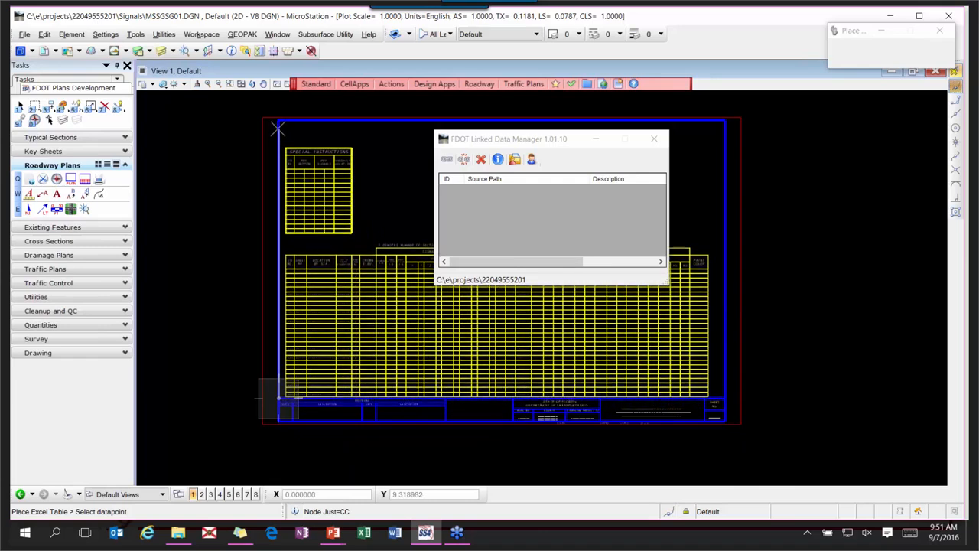
- Place the linked Excel table at the upper-left inner corner of the sheet border using a keypoint snap
middle_click(278, 127)
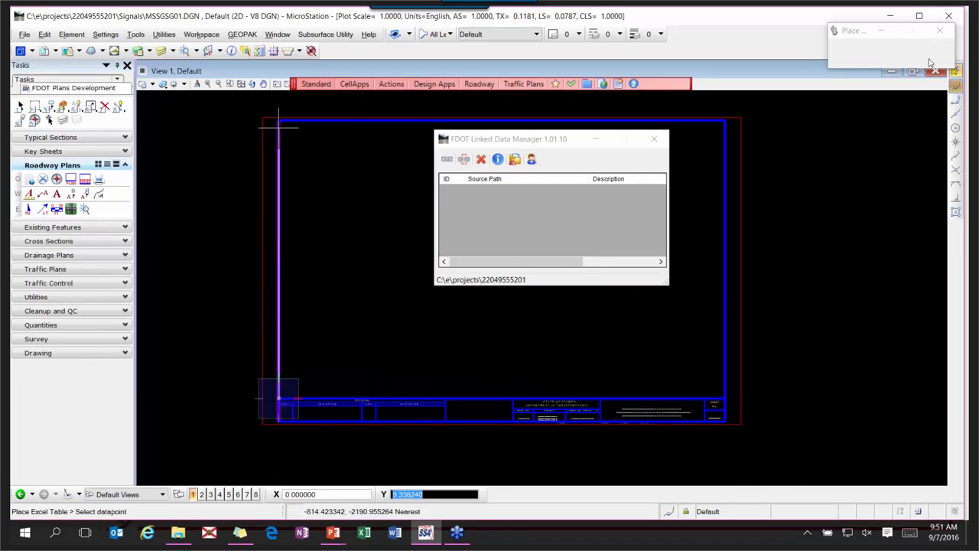
left_click(962, 66)
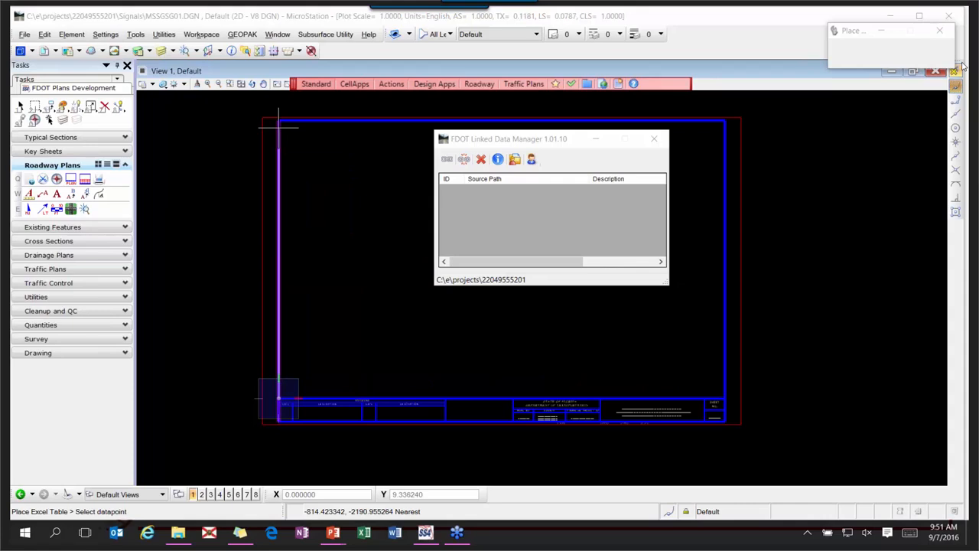
left_click(956, 102)
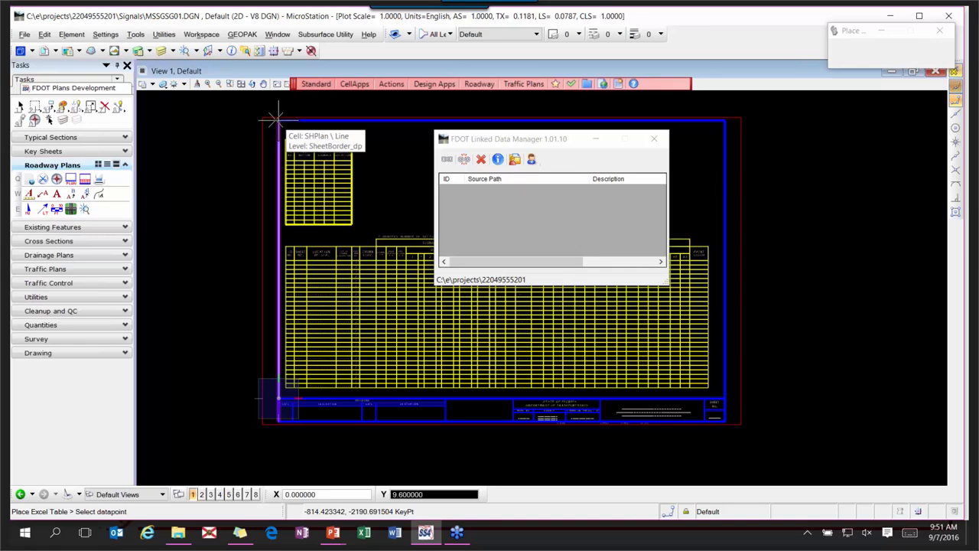
left_click(277, 119)
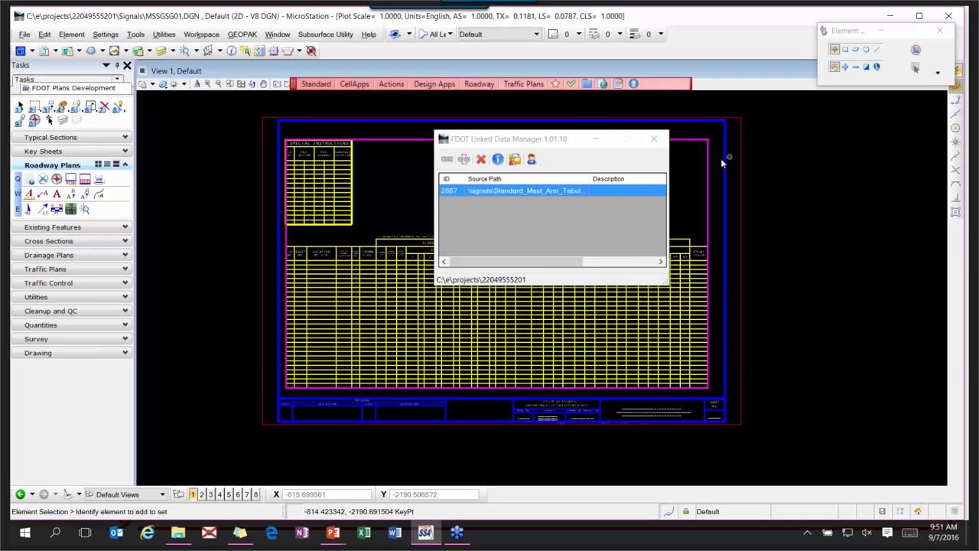
left_click_drag(569, 140, 857, 117)
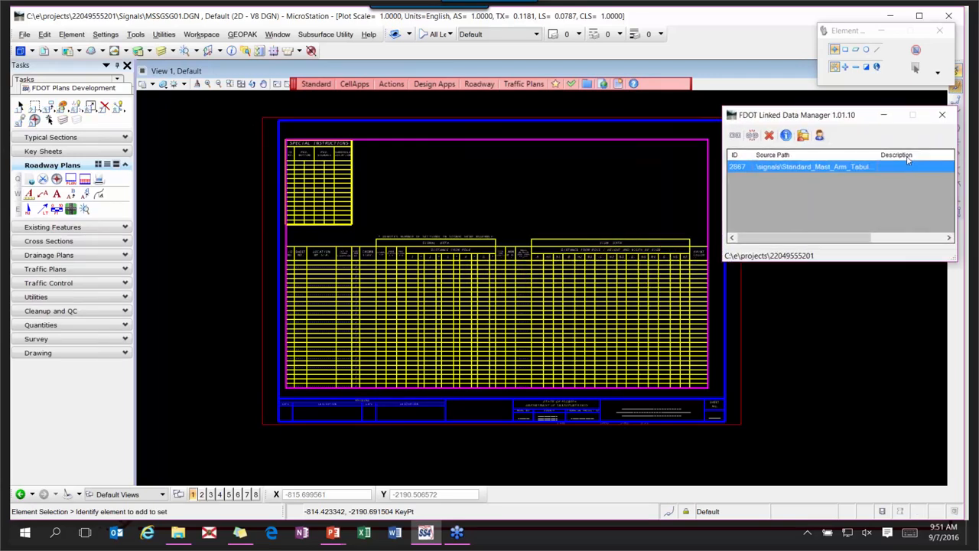
right_click(774, 167)
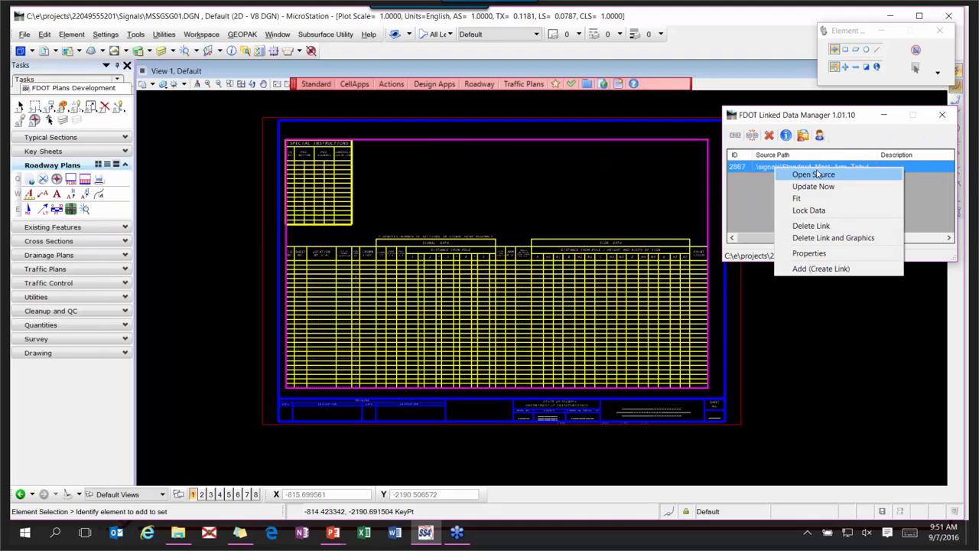
left_click(832, 339)
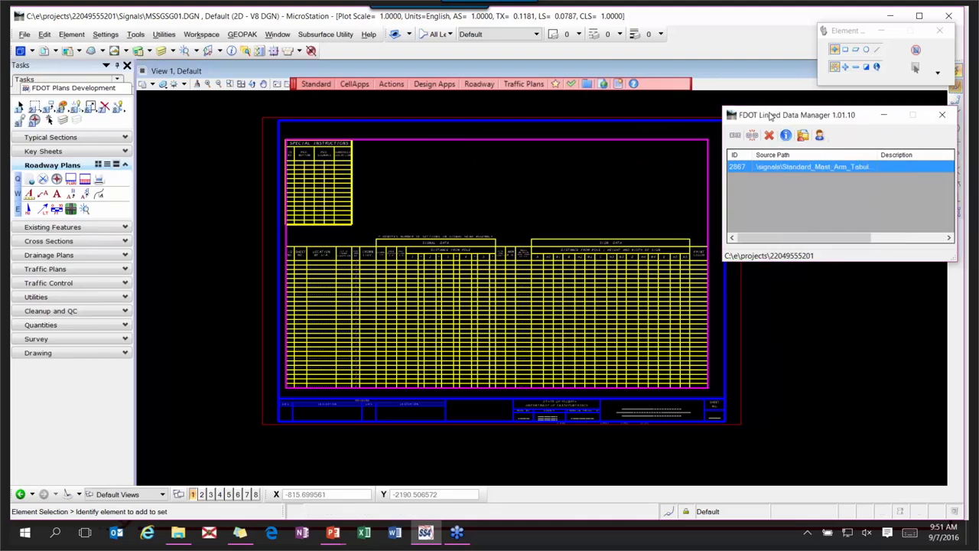
left_click_drag(809, 114, 837, 282)
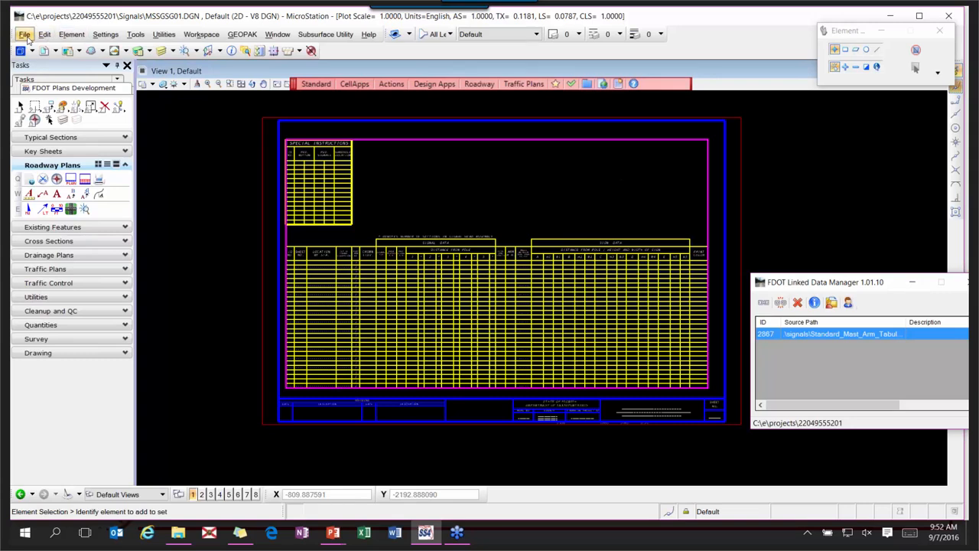
- Open the Cell Library and attach the Roadway.cel library
left_click(71, 35)
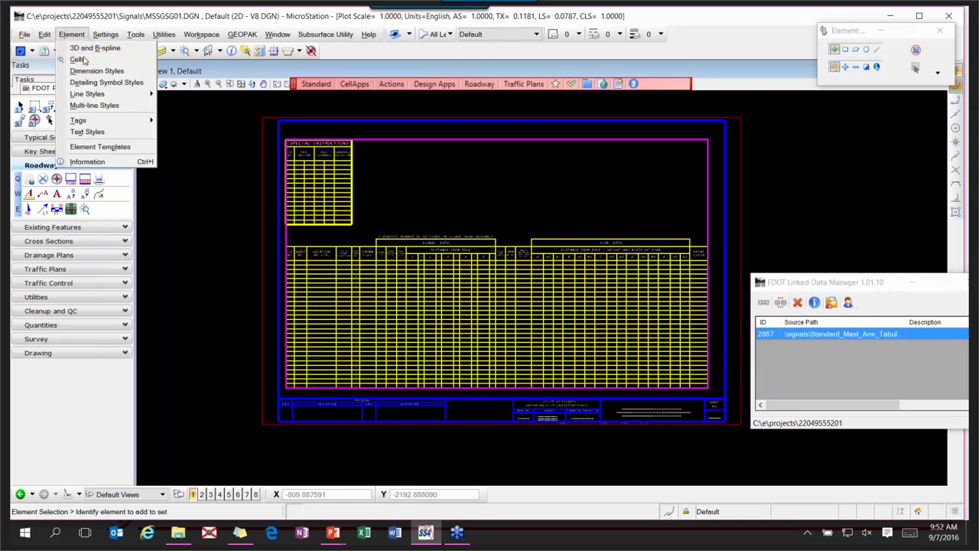
left_click(92, 60)
left_click(453, 267)
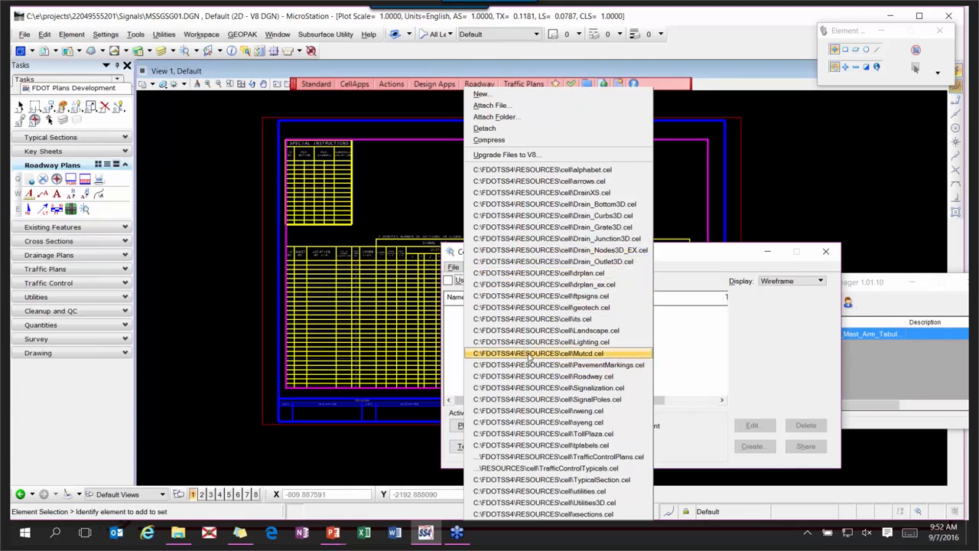
left_click(579, 377)
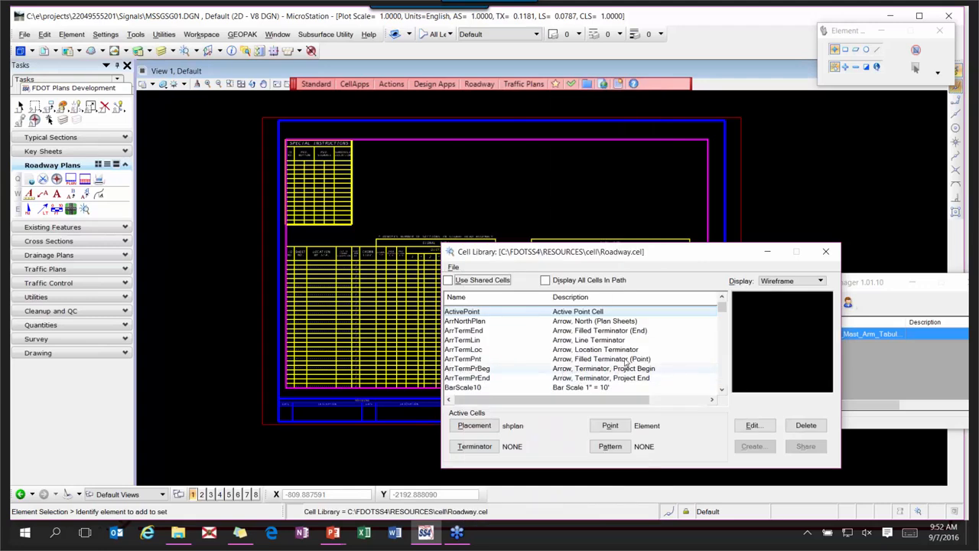
- Browse to the sheet cells and preview SHCantileverSignDataTable and SHCantileverSignDataTableAlt
scroll(612, 367, "down", 12)
scroll(484, 374, "down", 10)
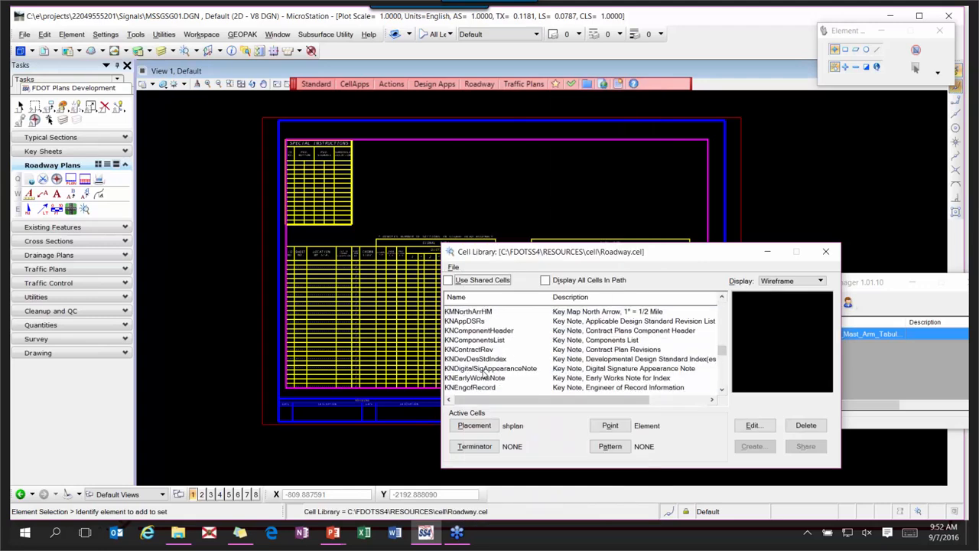
scroll(484, 373, "down", 5)
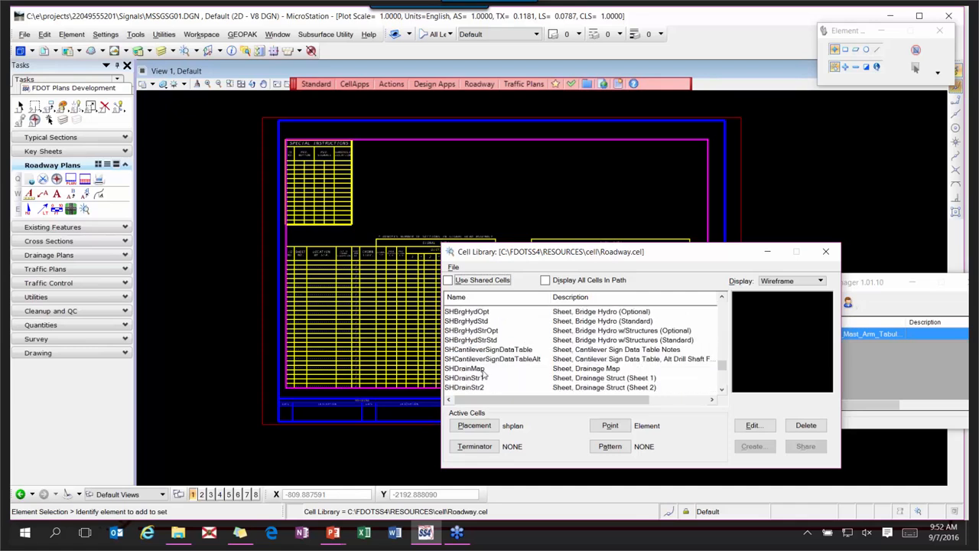
left_click(487, 350)
left_click(488, 360)
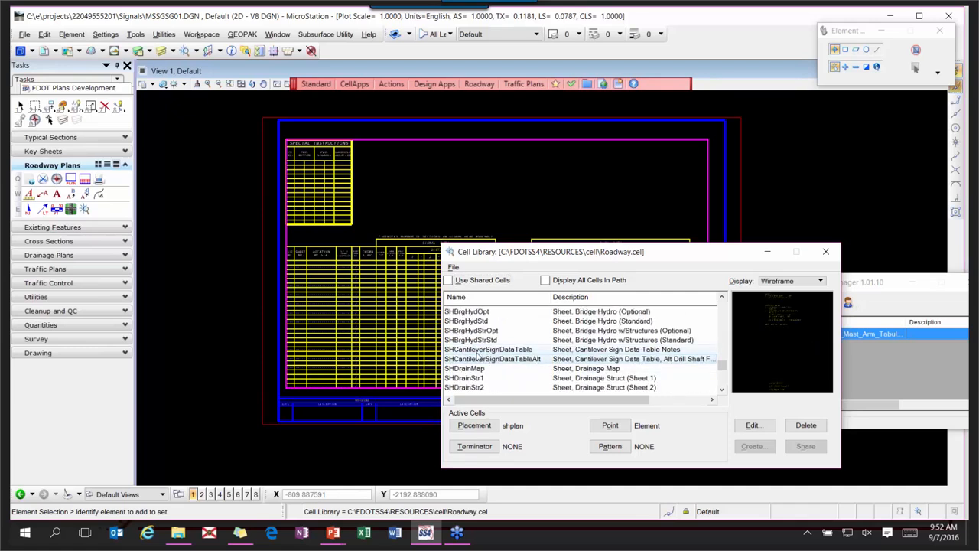
- Place the SHMastArmTabulation cell at the upper-left inner corner of the sheet border and close the Cell Library
scroll(474, 365, "down", 2)
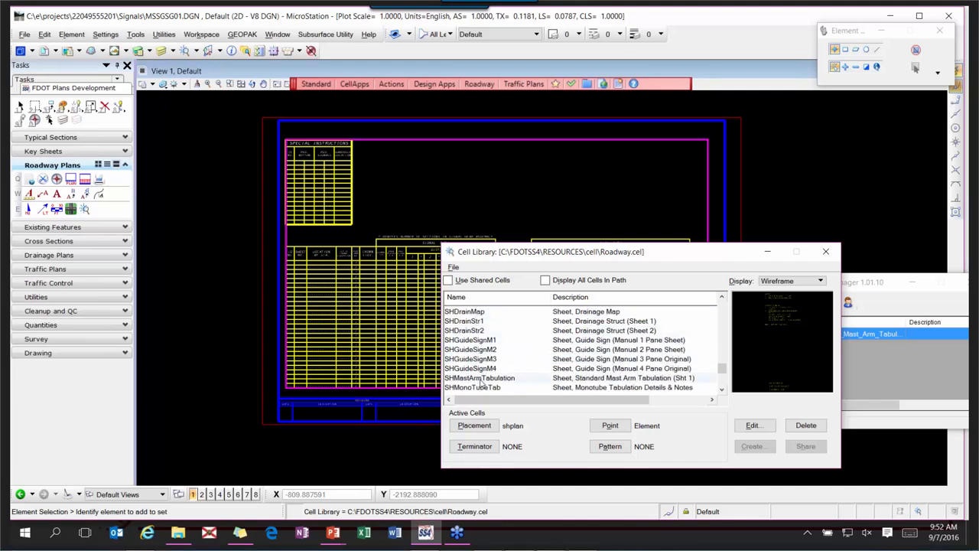
left_click(480, 379)
scroll(508, 384, "down", 1)
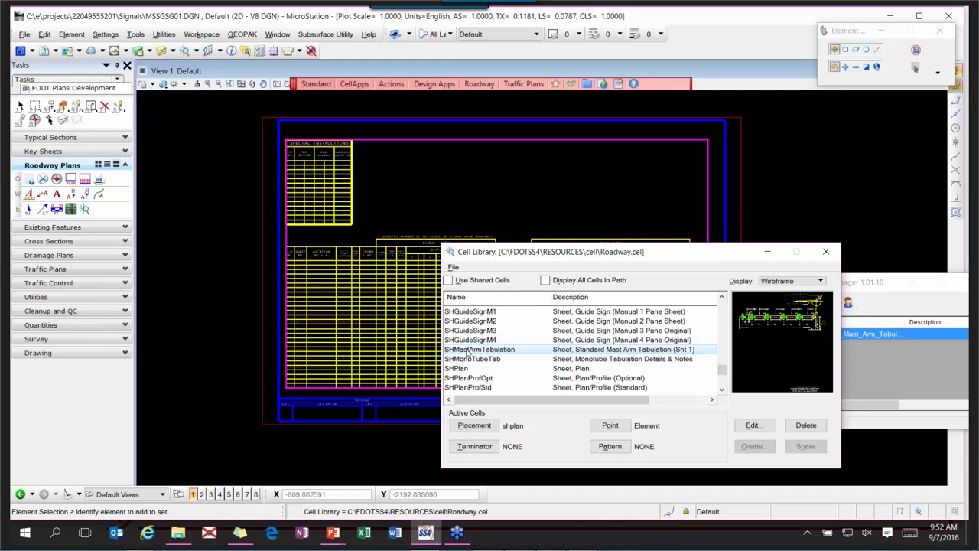
double_click(517, 350)
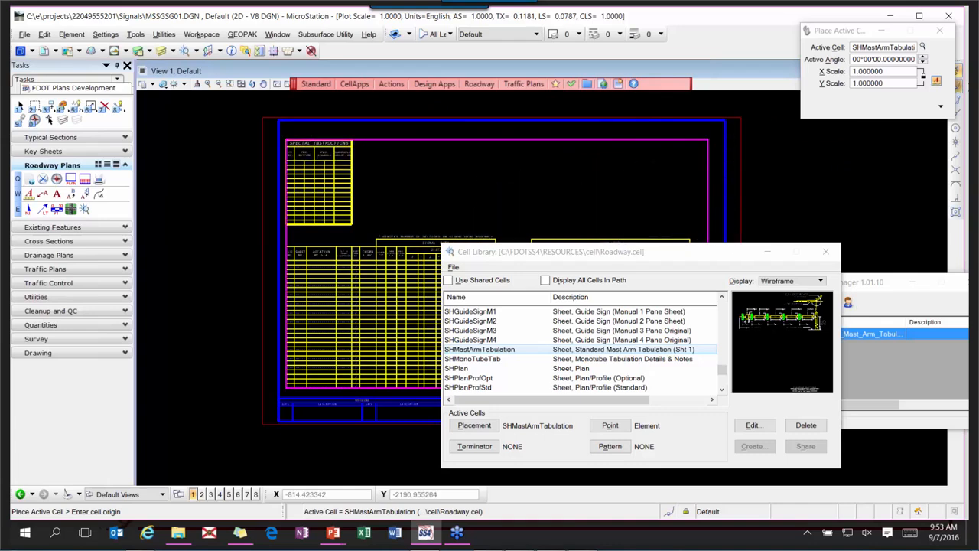
left_click(278, 118)
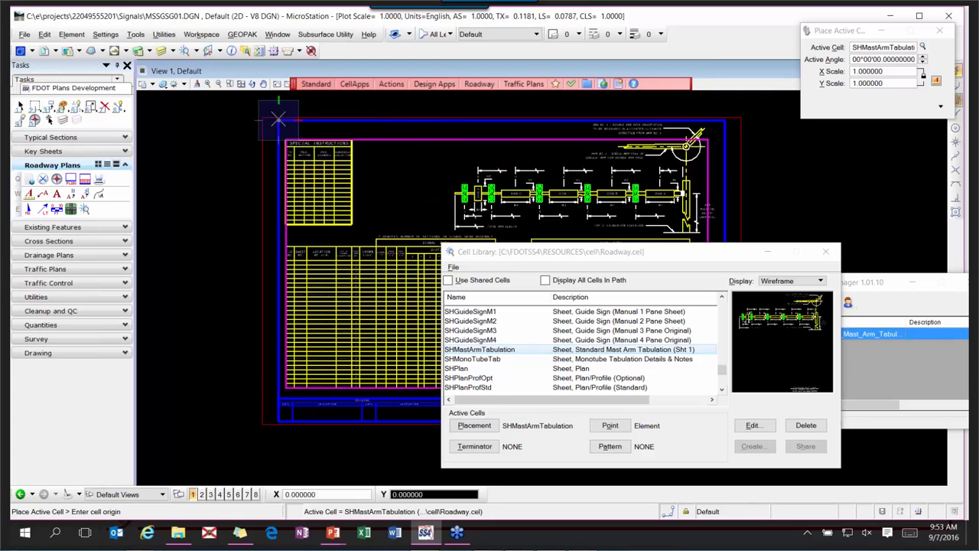
left_click(824, 254)
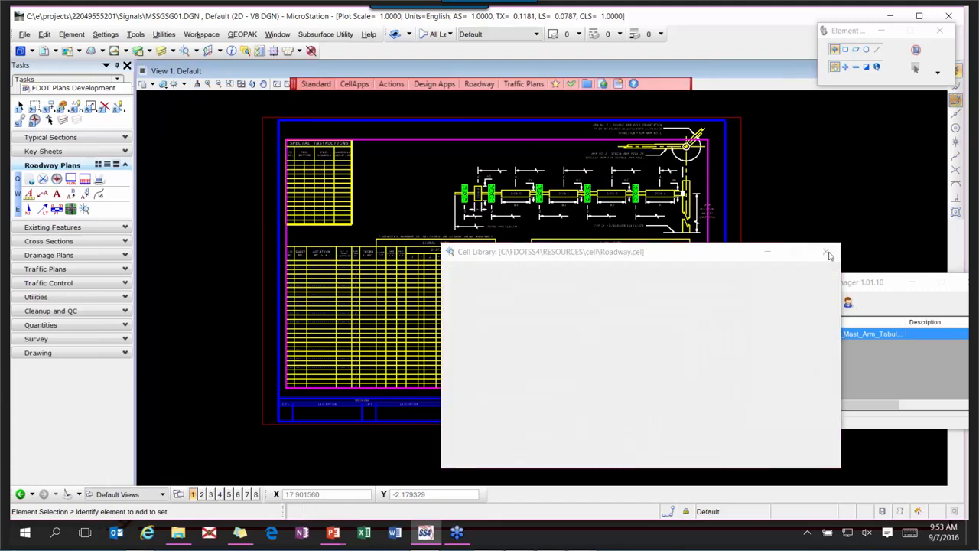
- Close the Linked Data Manager and switch to the closing Questions slide in PowerPoint
left_click_drag(887, 284, 827, 344)
left_click(912, 344)
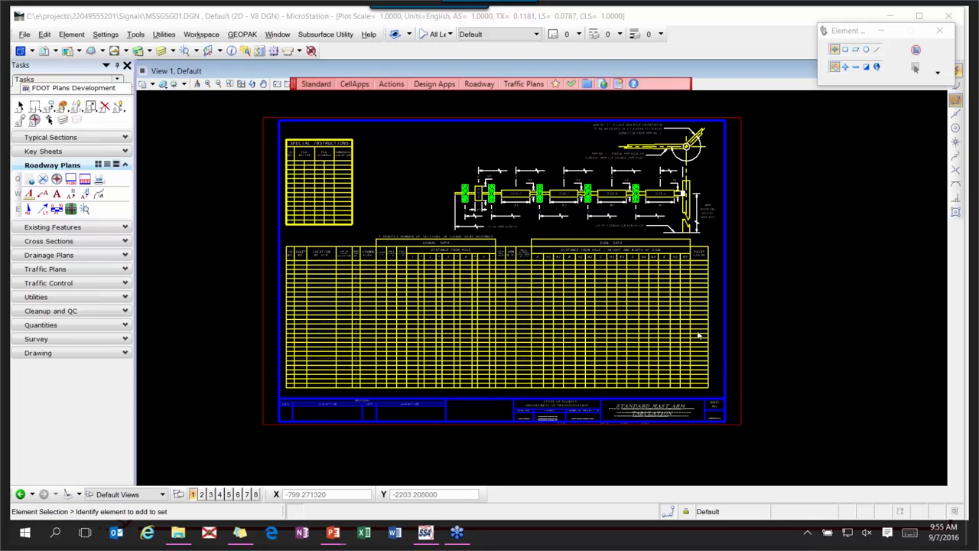
key("alt+Tab")
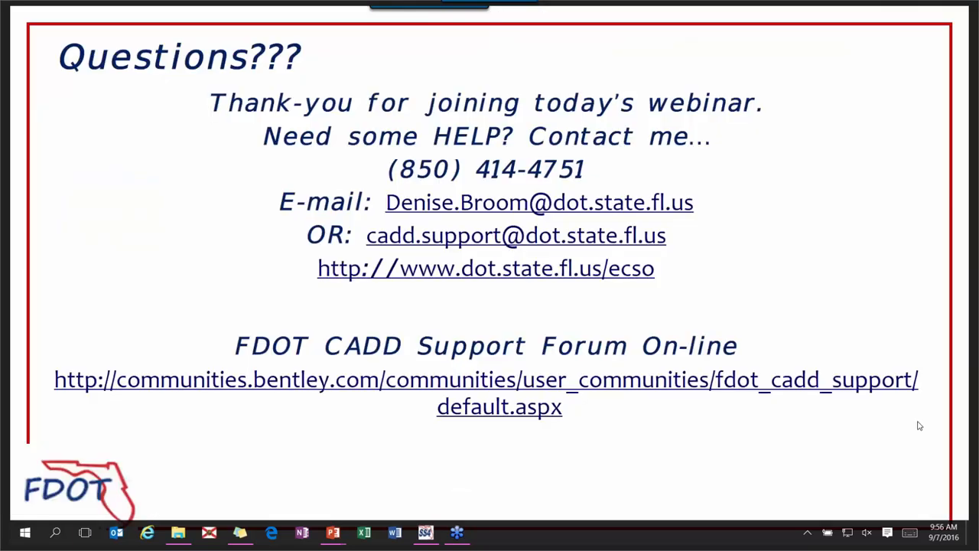